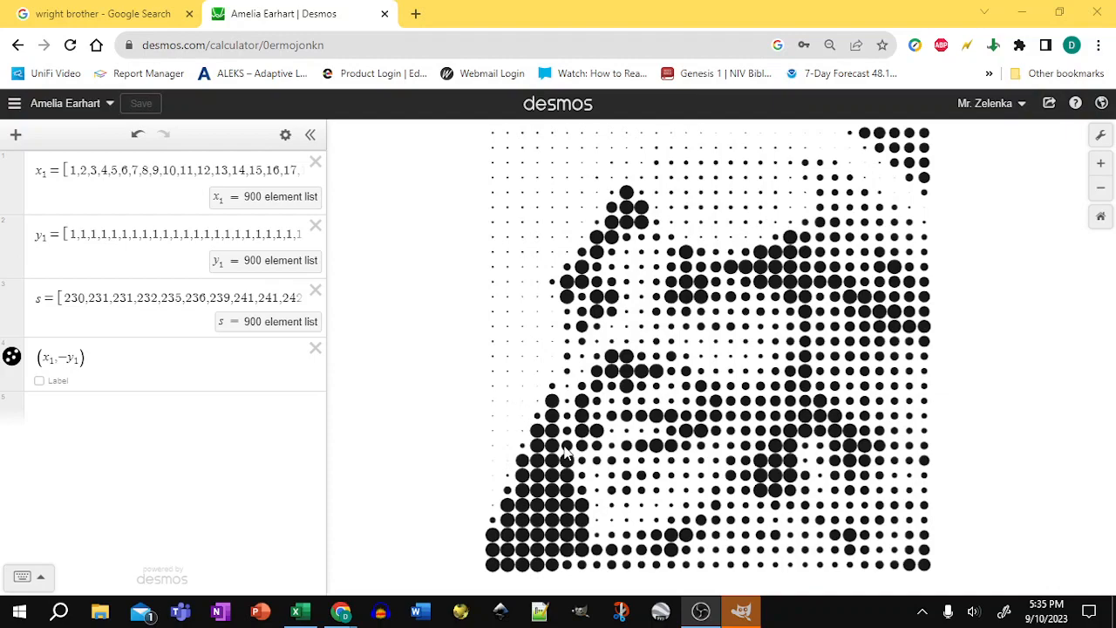
Copy the National Park Service portrait image of Orville and Wilbur Wright from the Google image results
left_click(94, 14)
right_click(773, 284)
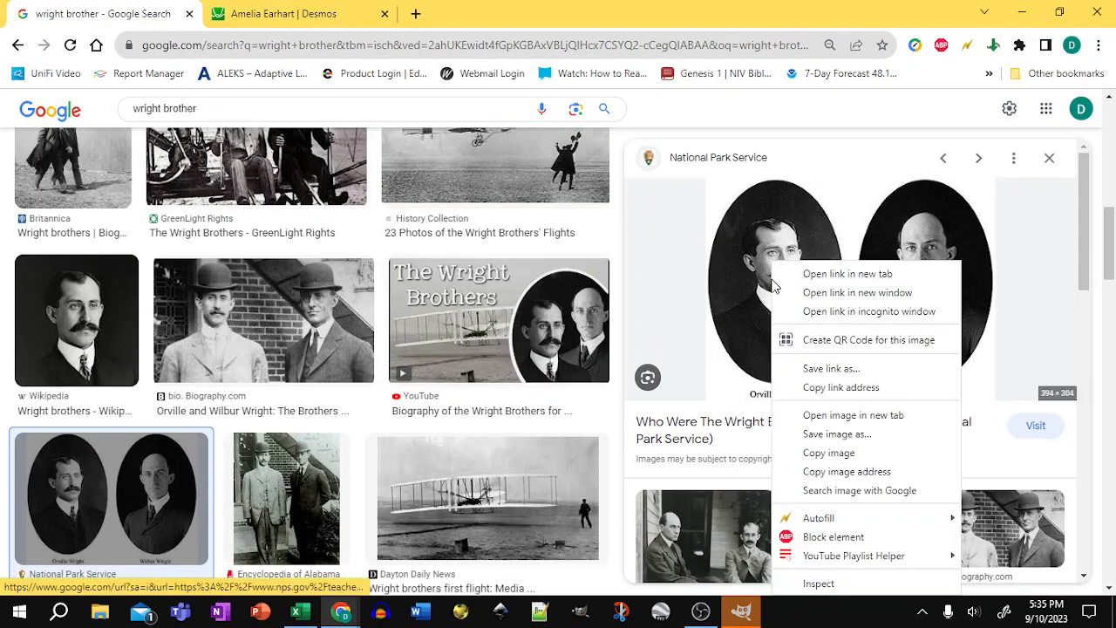
left_click(829, 453)
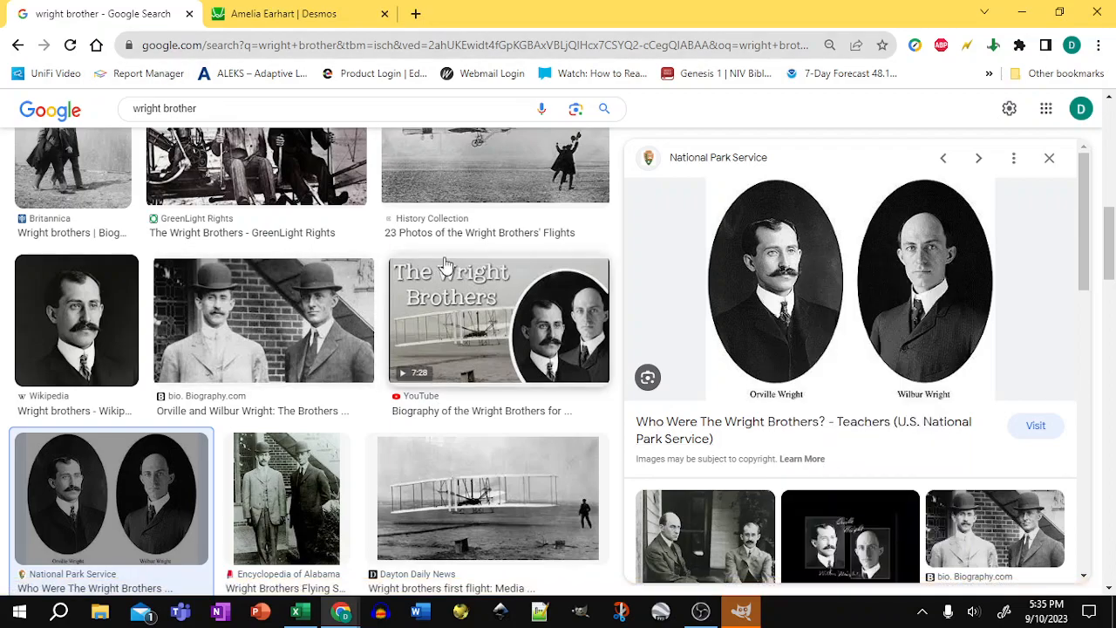
Switch to GIMP and create a new image from the clipboard
left_click(742, 612)
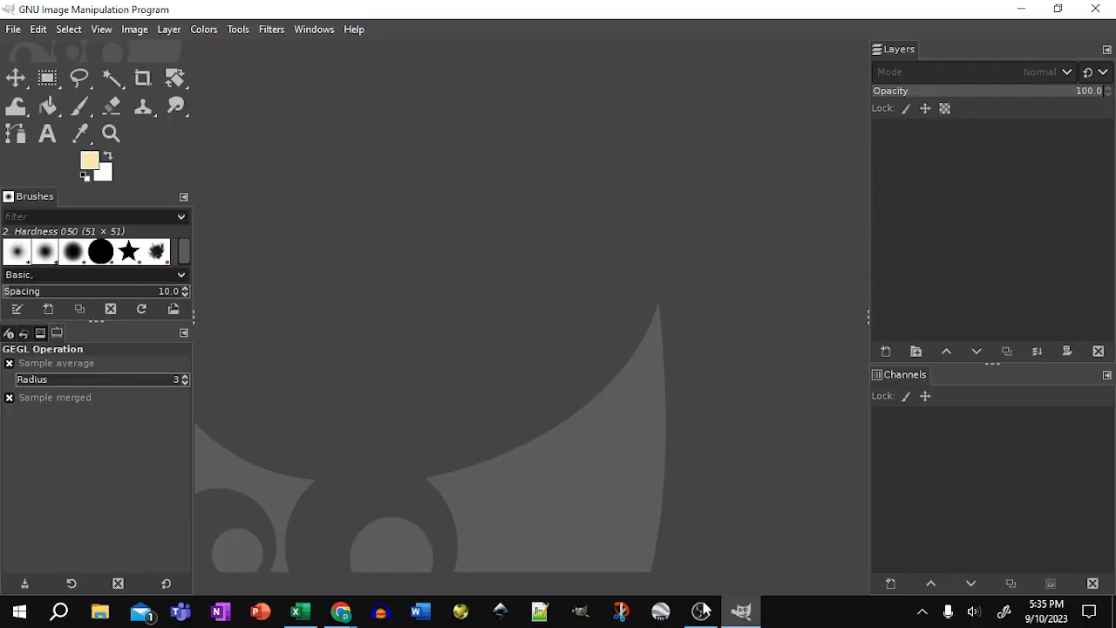
left_click(13, 28)
mouse_move(35, 69)
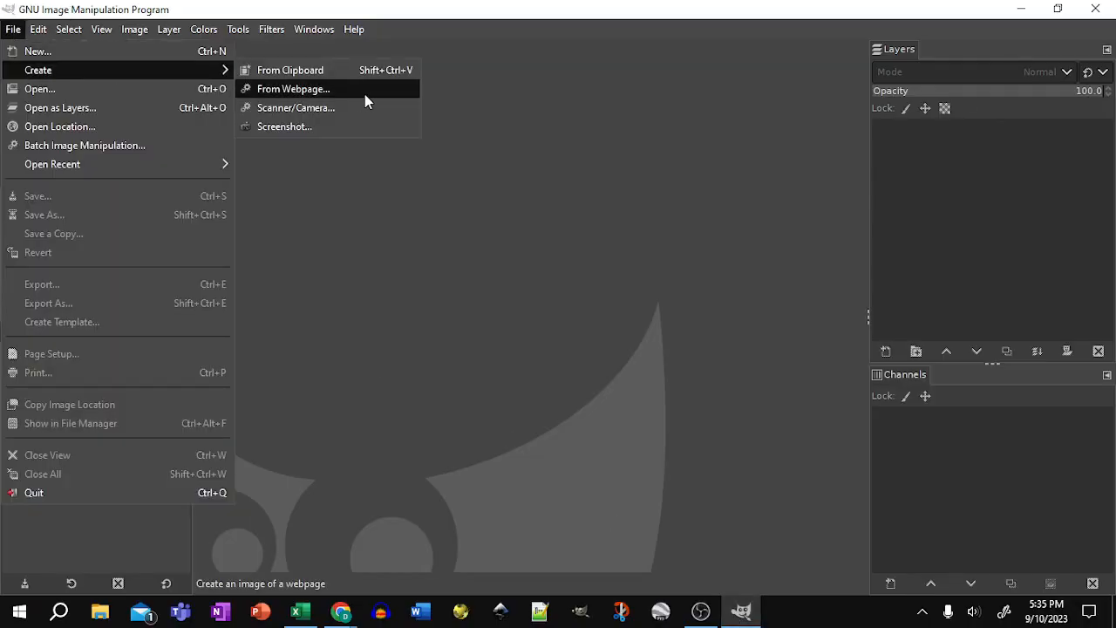
left_click(315, 70)
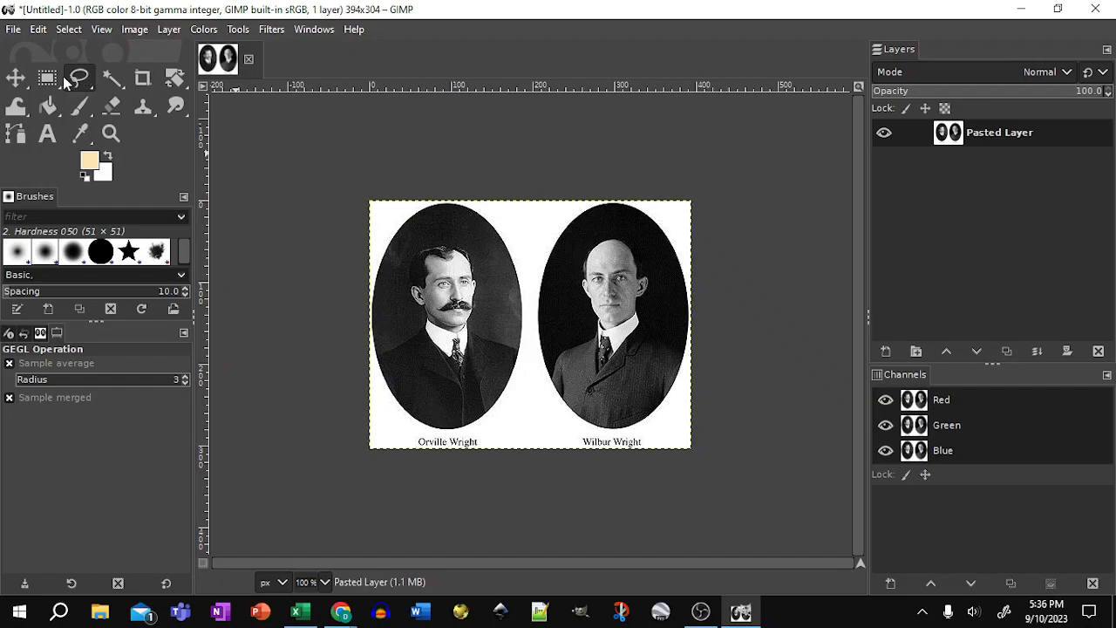
Crop the image to a roughly square selection about 99 by 99 px around Orville Wright's face
left_click(48, 78)
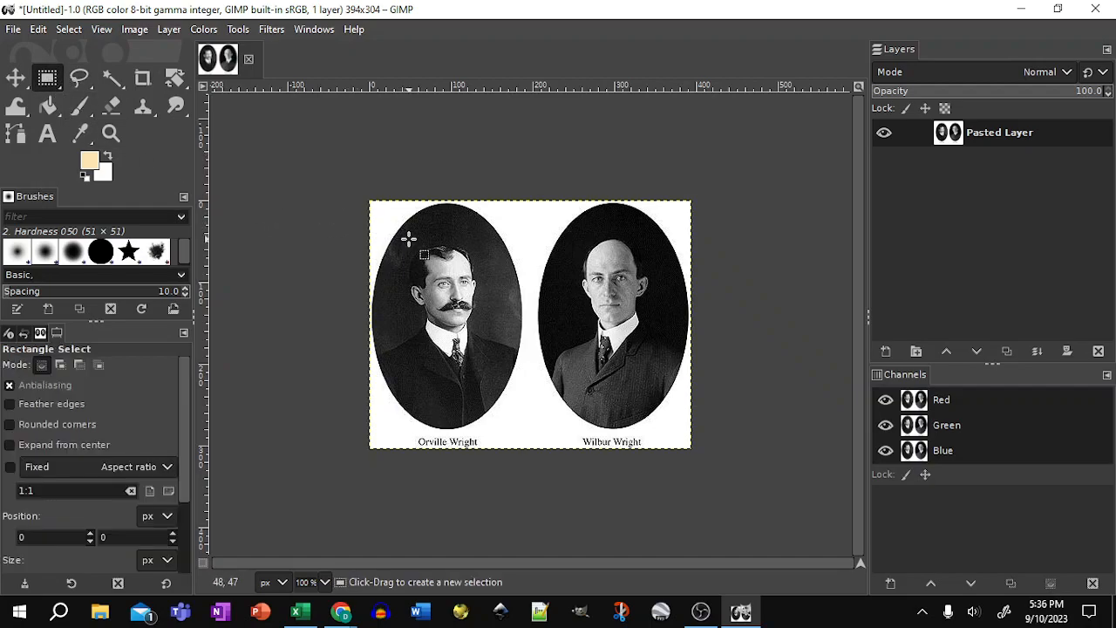
left_click_drag(398, 238, 498, 336)
left_click_drag(492, 254, 485, 261)
left_click_drag(405, 329, 420, 318)
left_click_drag(403, 250, 465, 295)
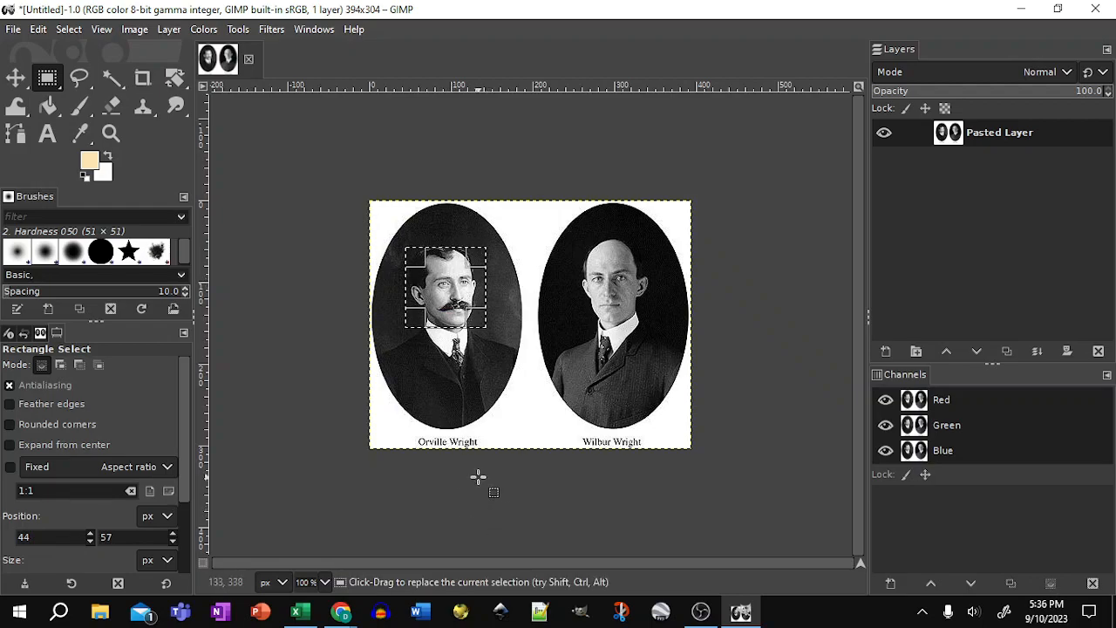
left_click(167, 29)
mouse_move(126, 39)
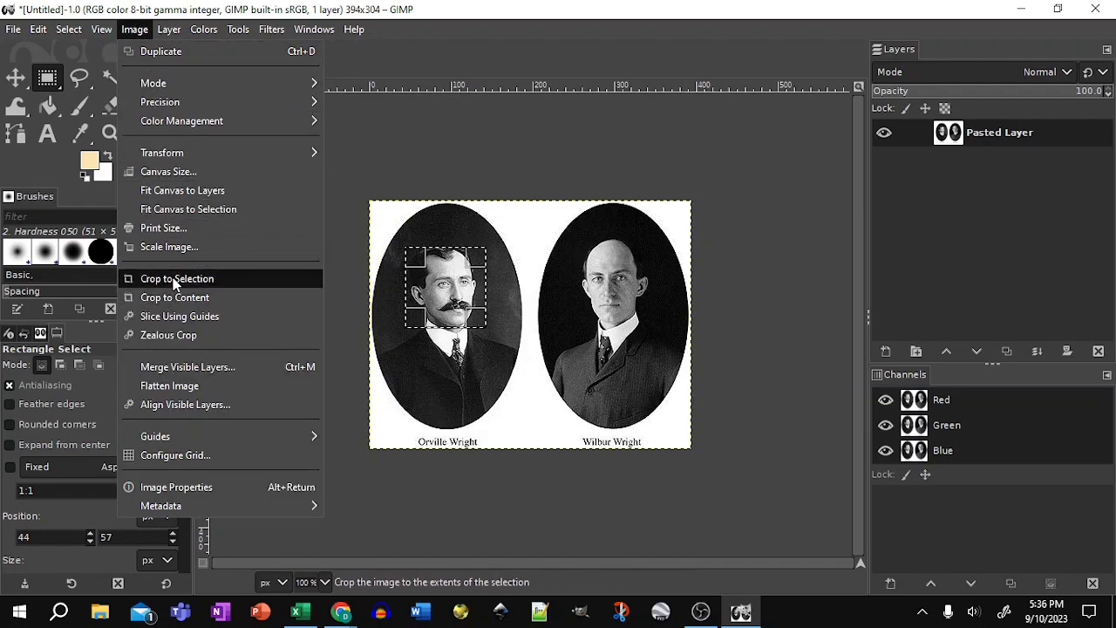
left_click(174, 279)
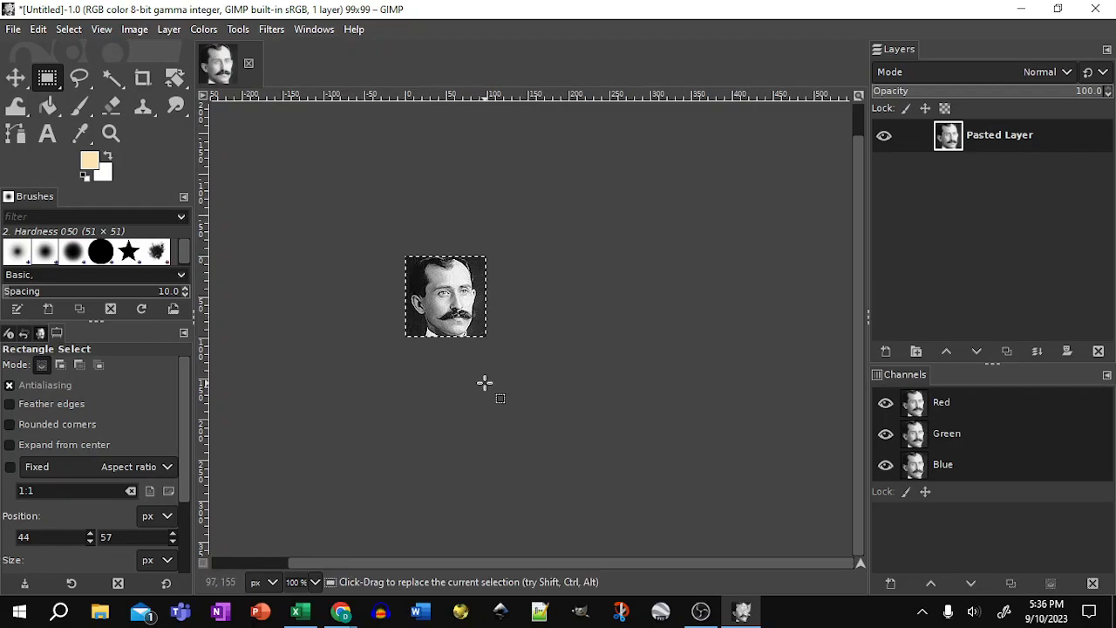
Switch to the Desmos graph in Chrome to examine the Amelia Earhart dot portrait, and return to GIMP
key("alt")
key("alt+Tab")
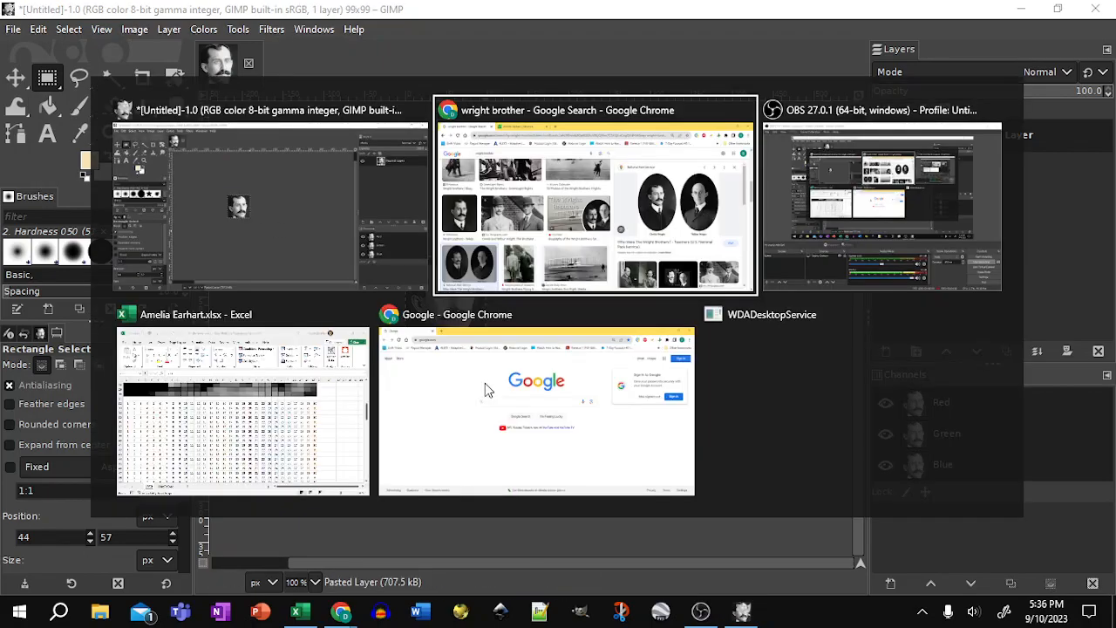
key("Tab")
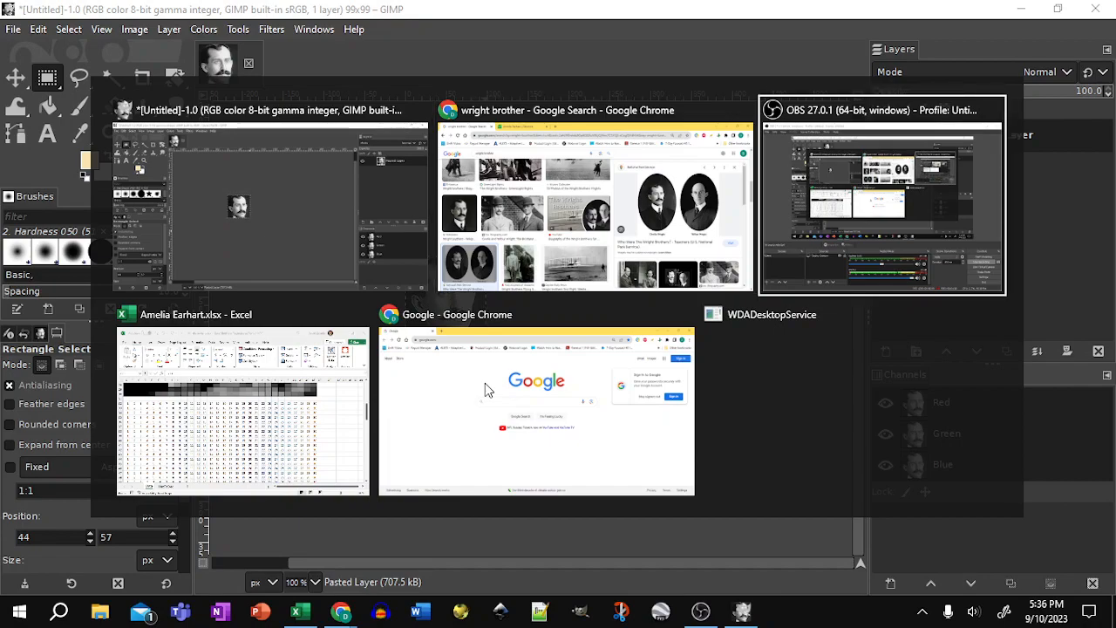
key("shift+Tab")
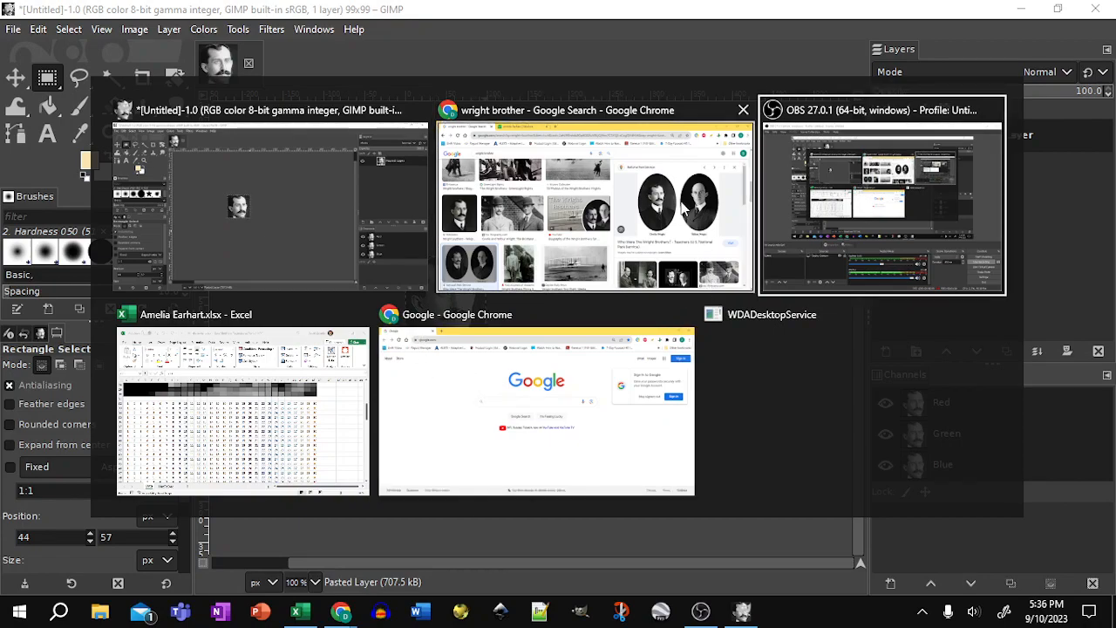
left_click(336, 16)
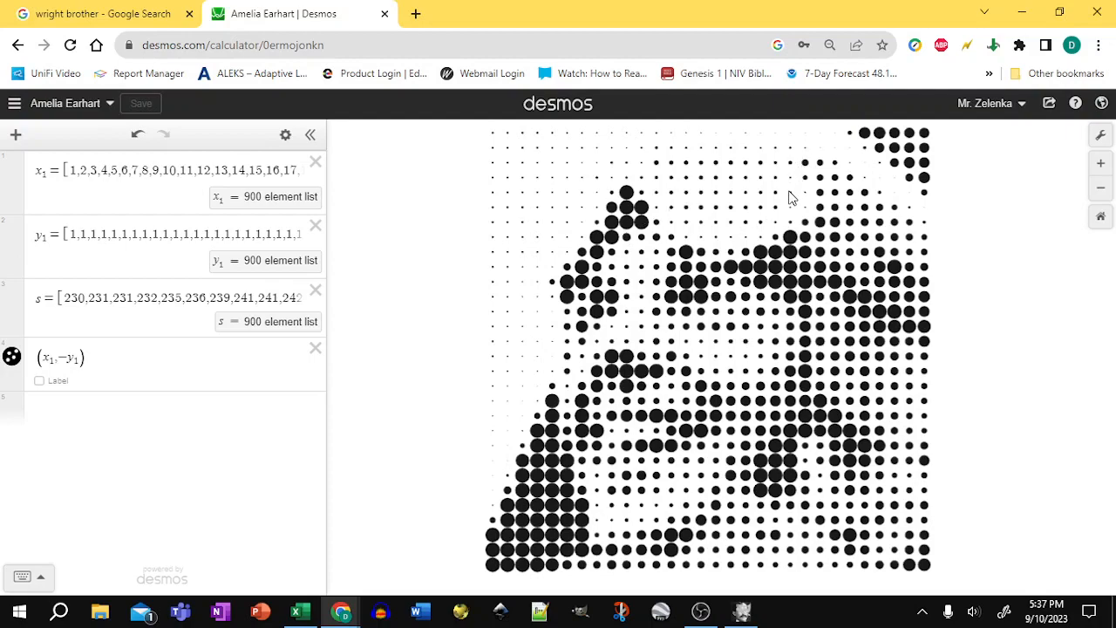
key("alt+Tab")
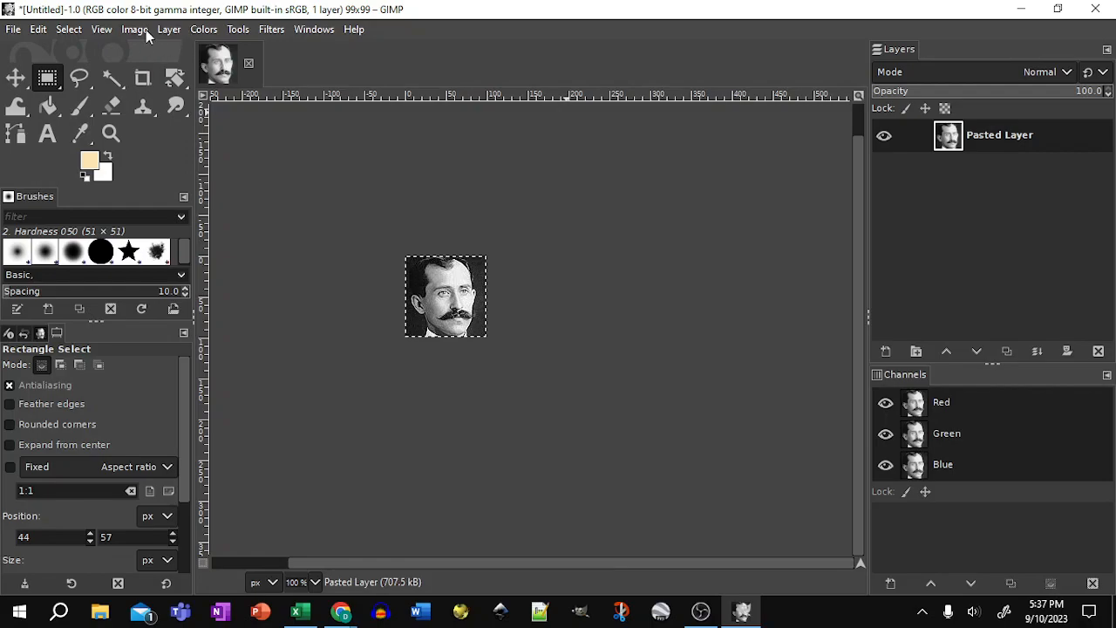
Scale the cropped face image to 30 × 30 px
left_click(131, 31)
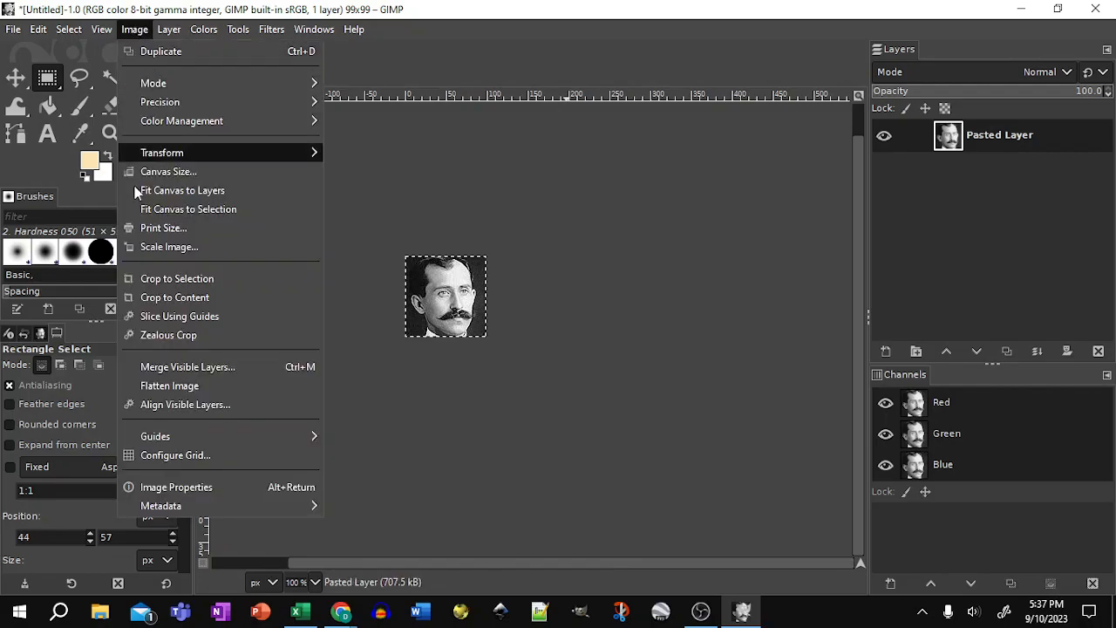
left_click(173, 249)
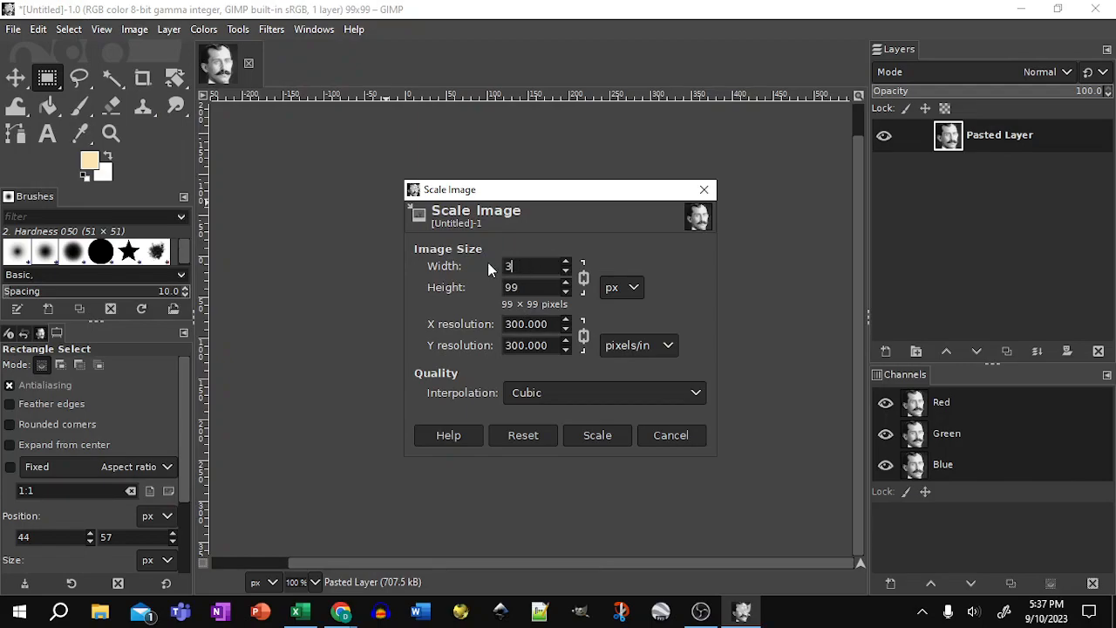
left_click(598, 436)
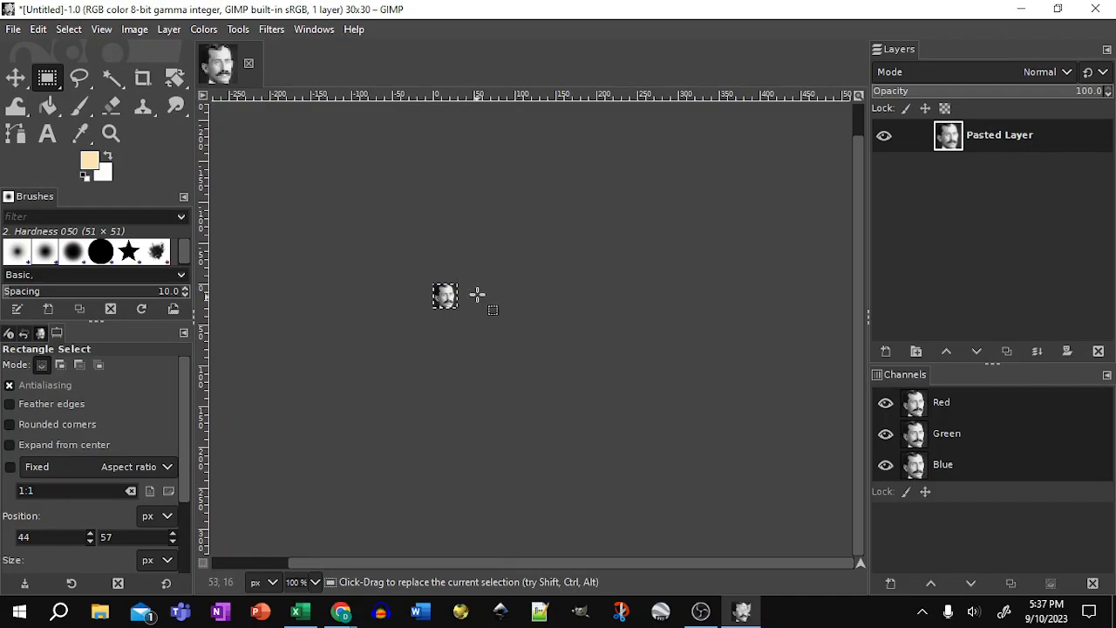
Sharpen the face image with an Unsharp Mask of radius about 4.495 and amount about 2.147
scroll(454, 301, "up", 6)
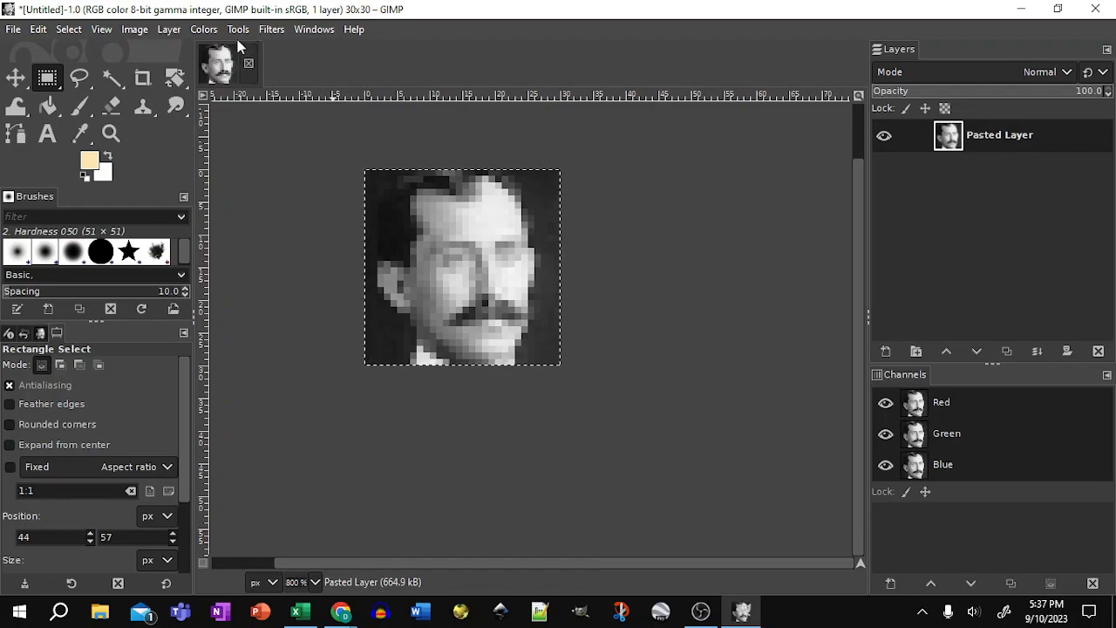
left_click(209, 31)
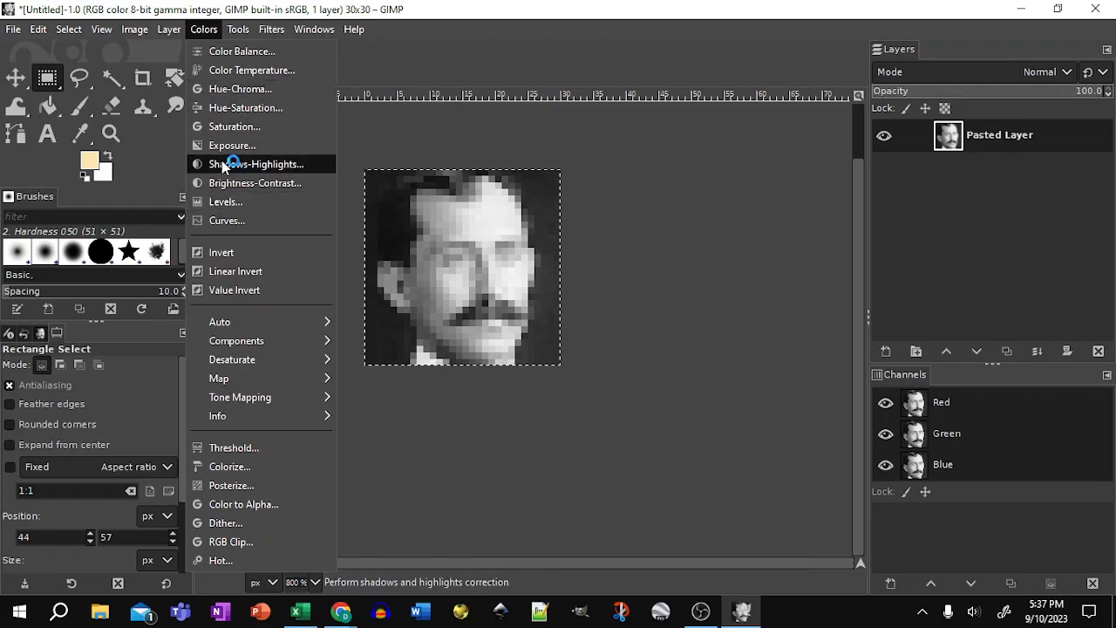
mouse_move(272, 29)
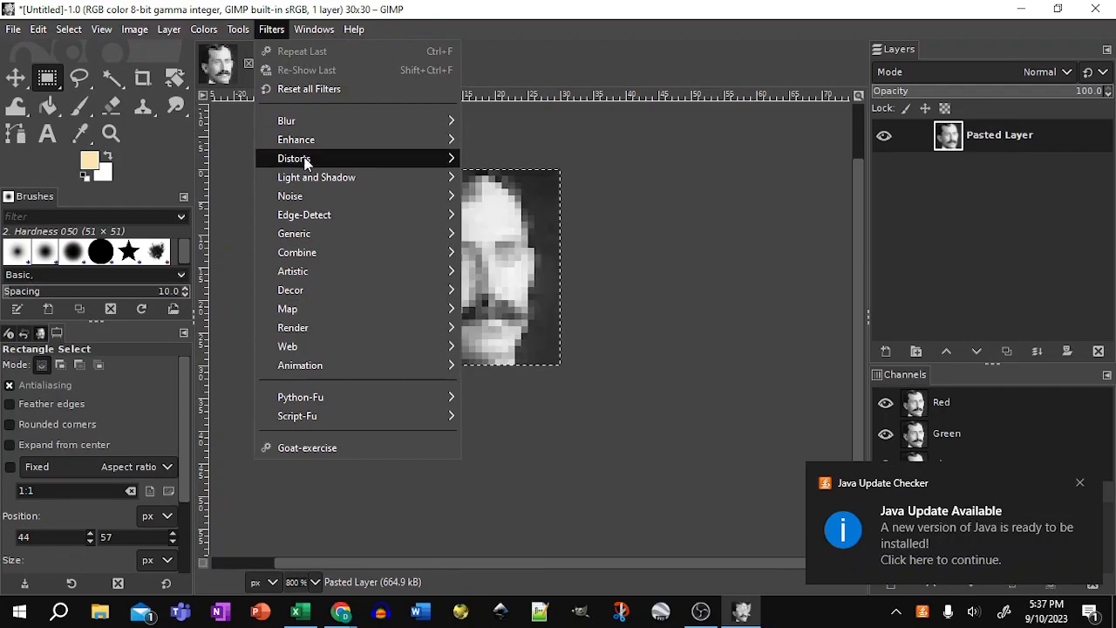
mouse_move(301, 141)
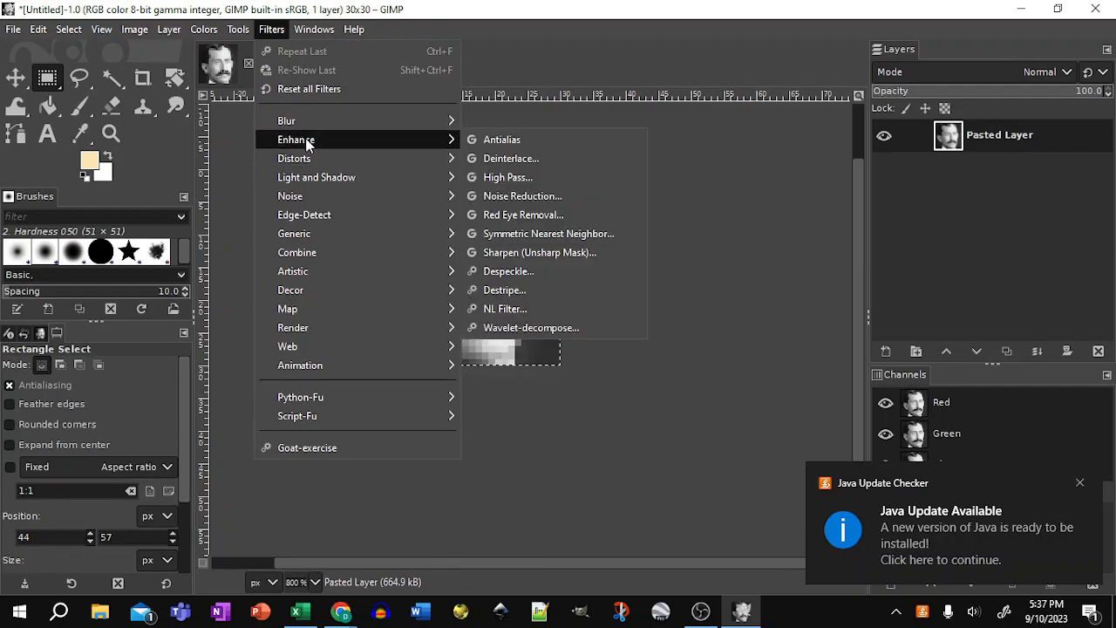
left_click(536, 252)
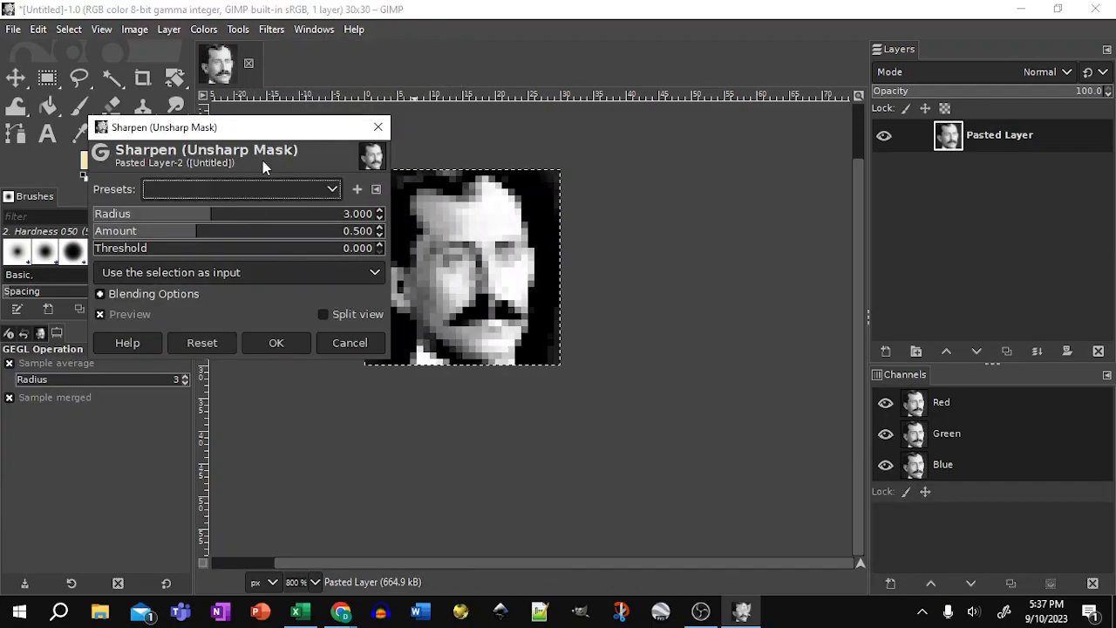
left_click_drag(274, 129, 211, 121)
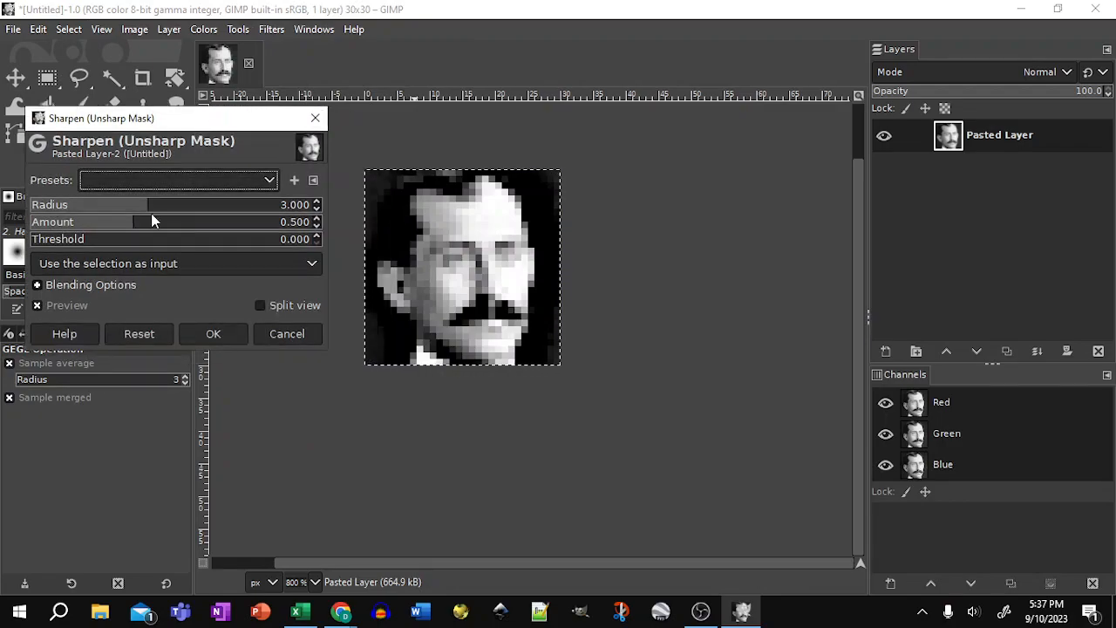
left_click_drag(155, 205, 199, 230)
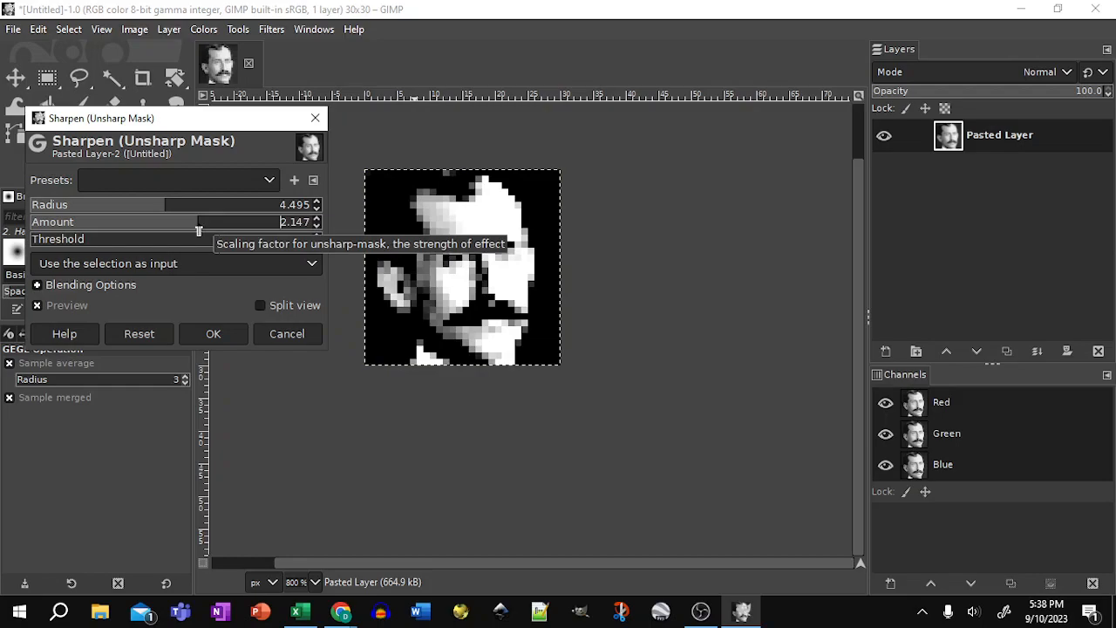
left_click(217, 332)
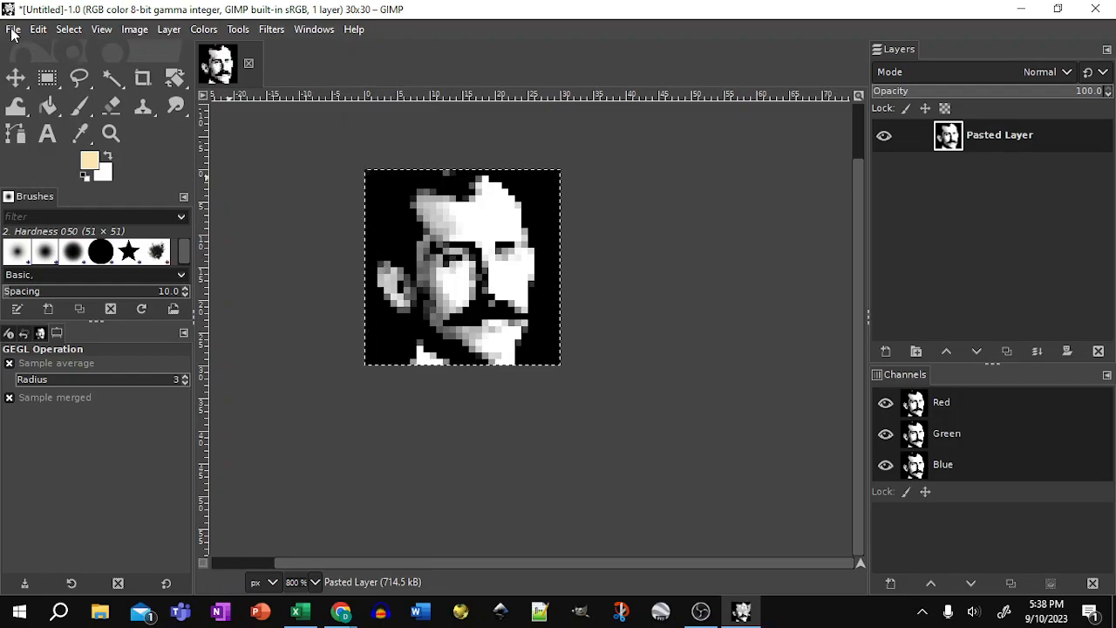
key("alt+Tab")
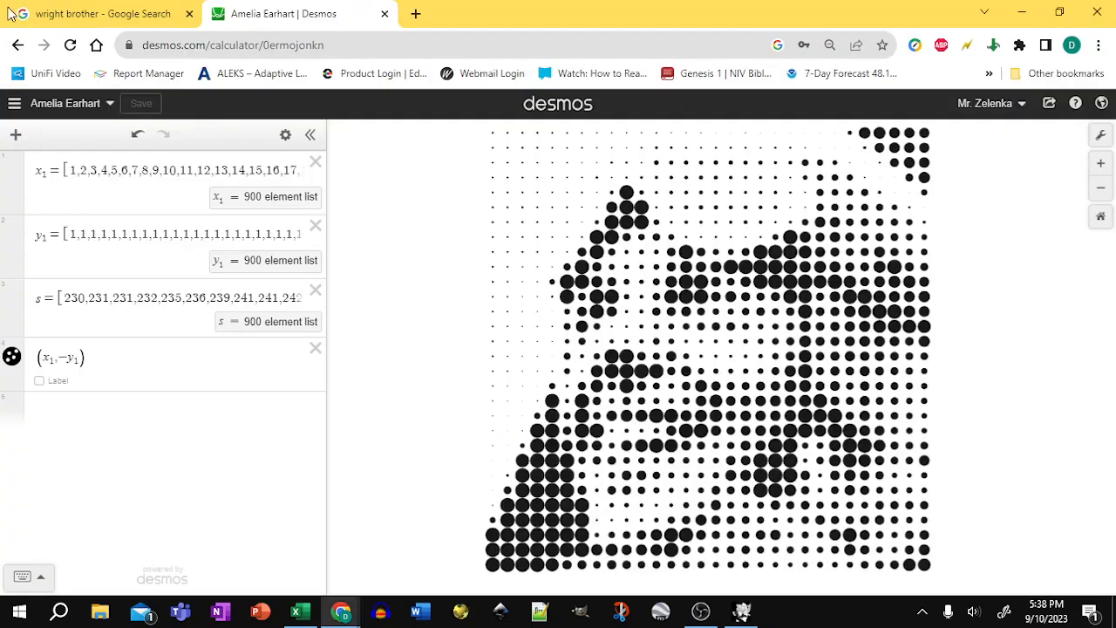
left_click(92, 19)
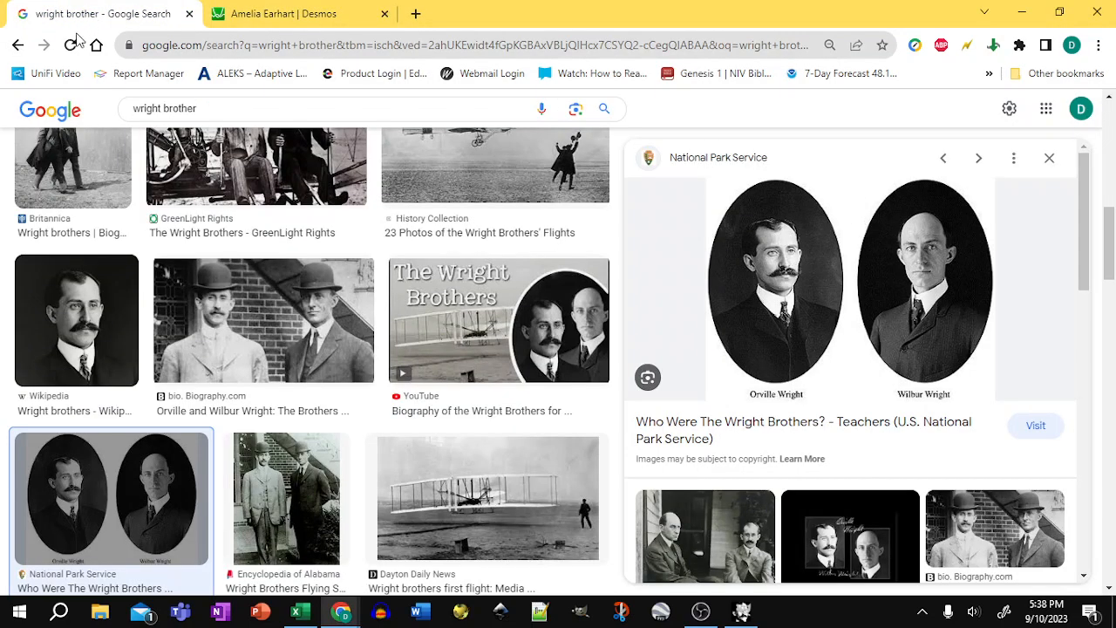
key("alt+Tab")
Start exporting the image to the Documents folder as OrvilleWright.html, reaching the HTML table export options
left_click(13, 30)
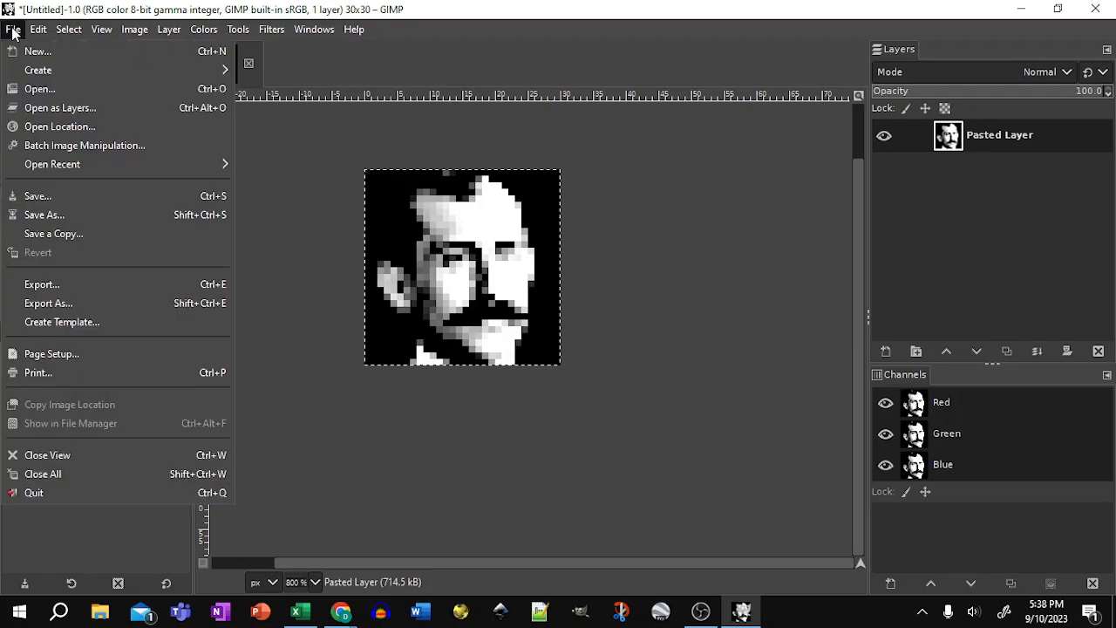
left_click(53, 302)
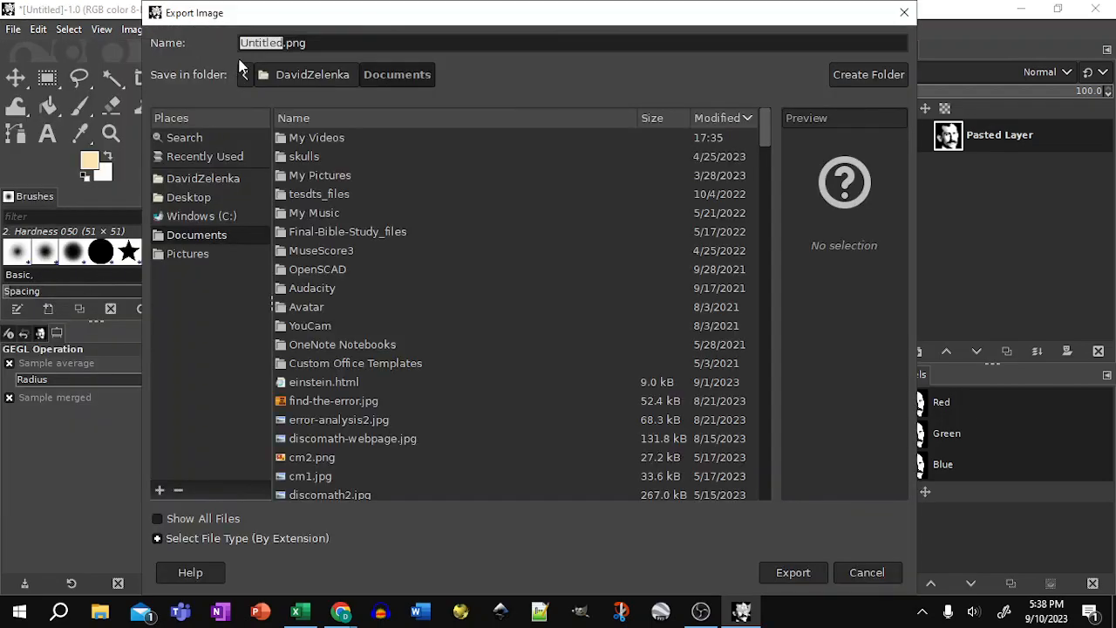
left_click(317, 48)
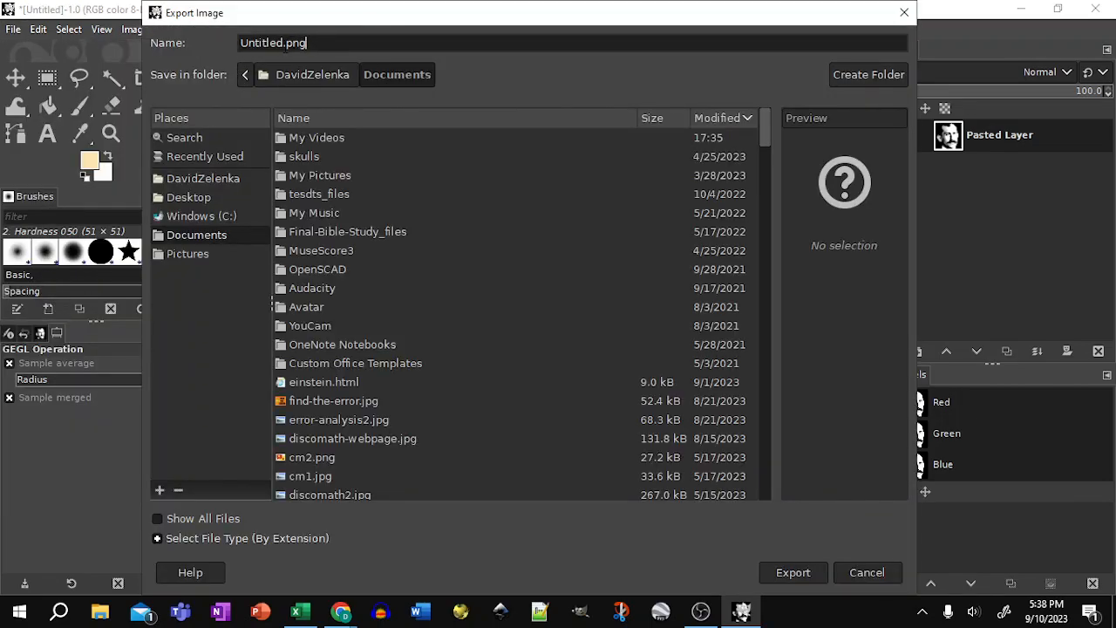
left_click_drag(309, 42, 233, 43)
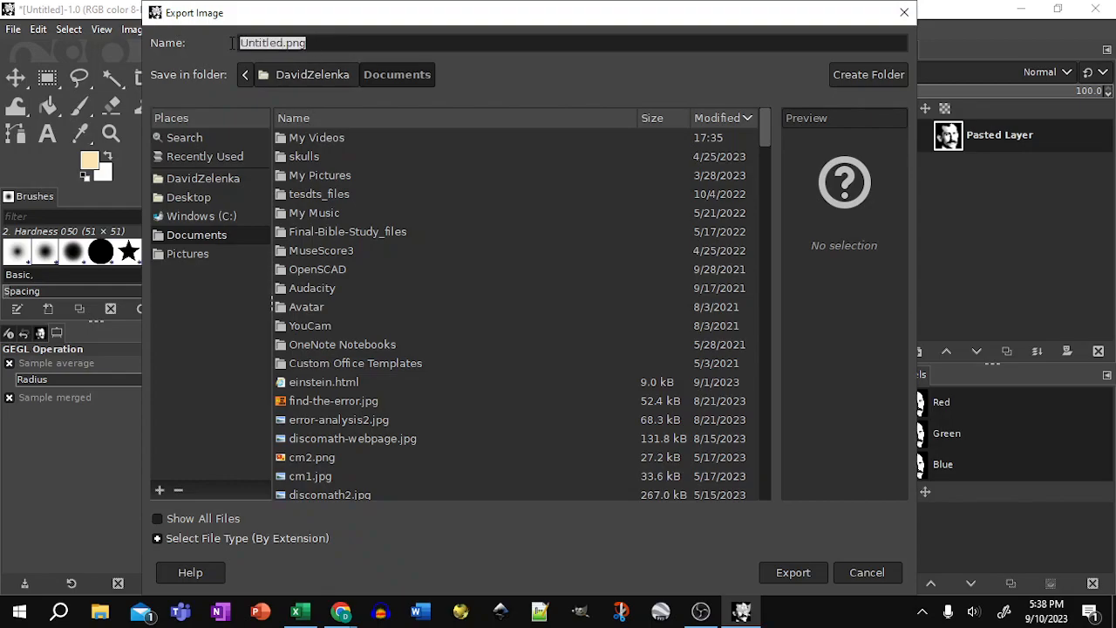
type("O")
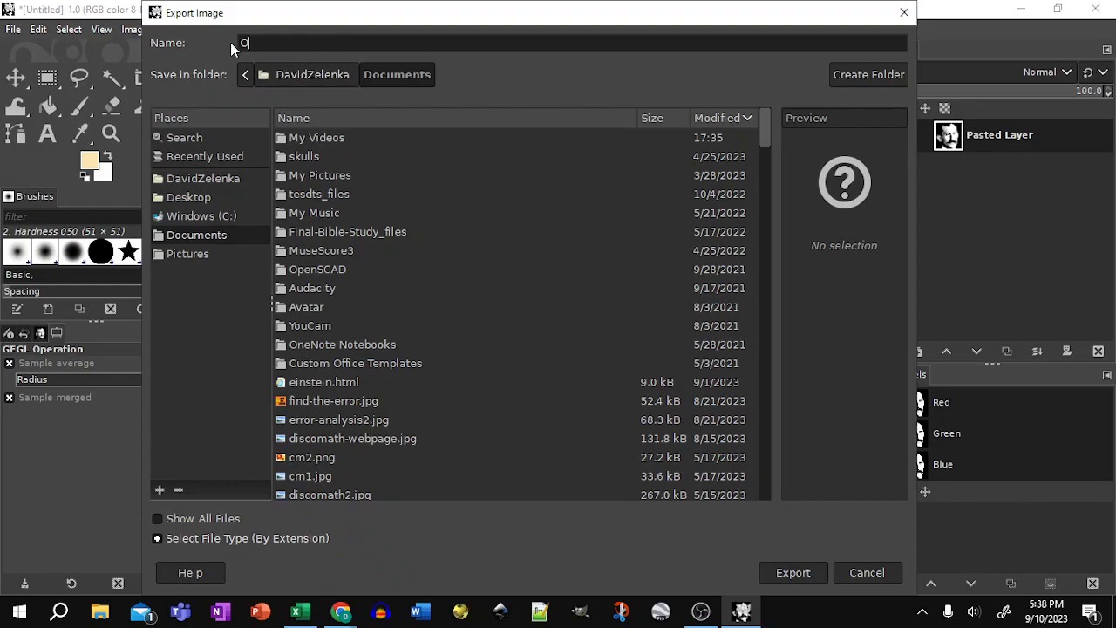
type("rvilleWright")
type(".html")
left_click(792, 572)
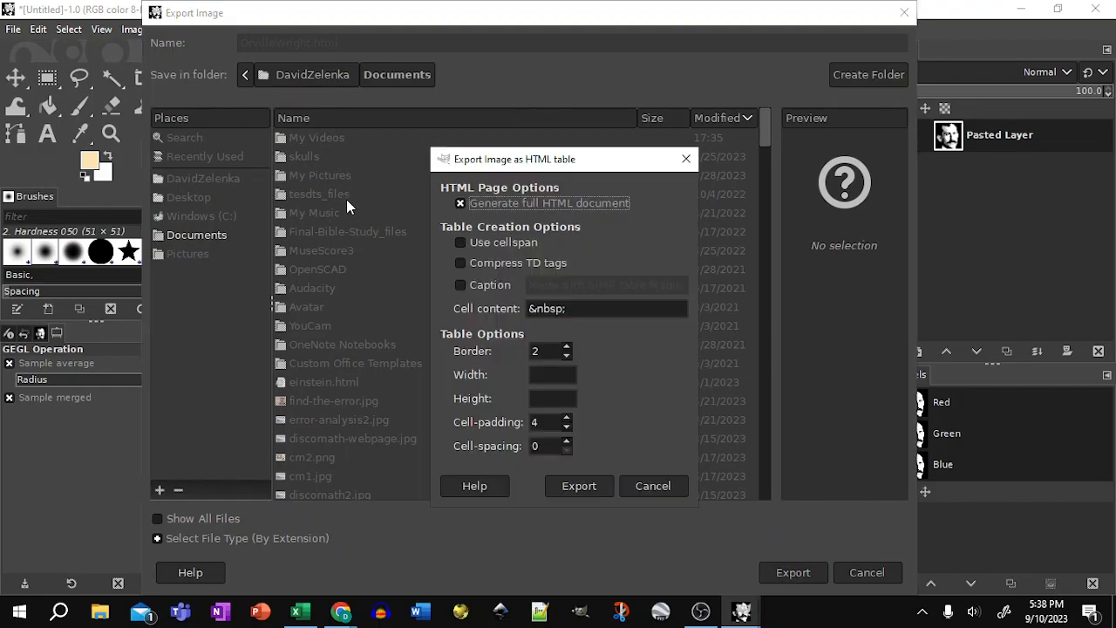
Export the HTML table with border 1 and cell-padding 0, keeping the &nbsp; cell content
left_click_drag(568, 310, 536, 309)
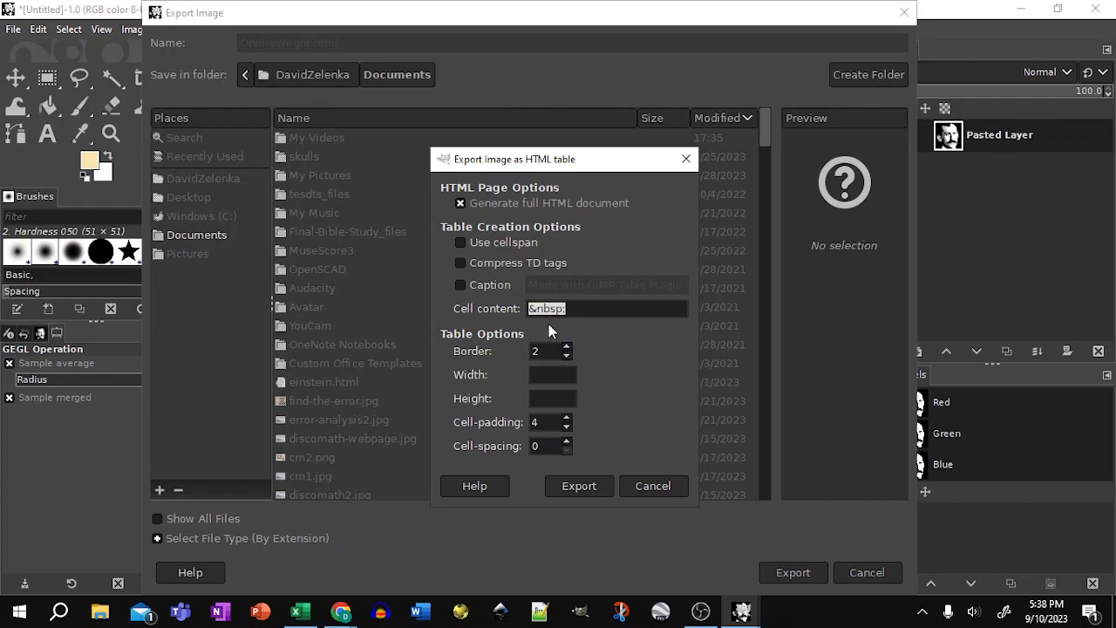
double_click(537, 351)
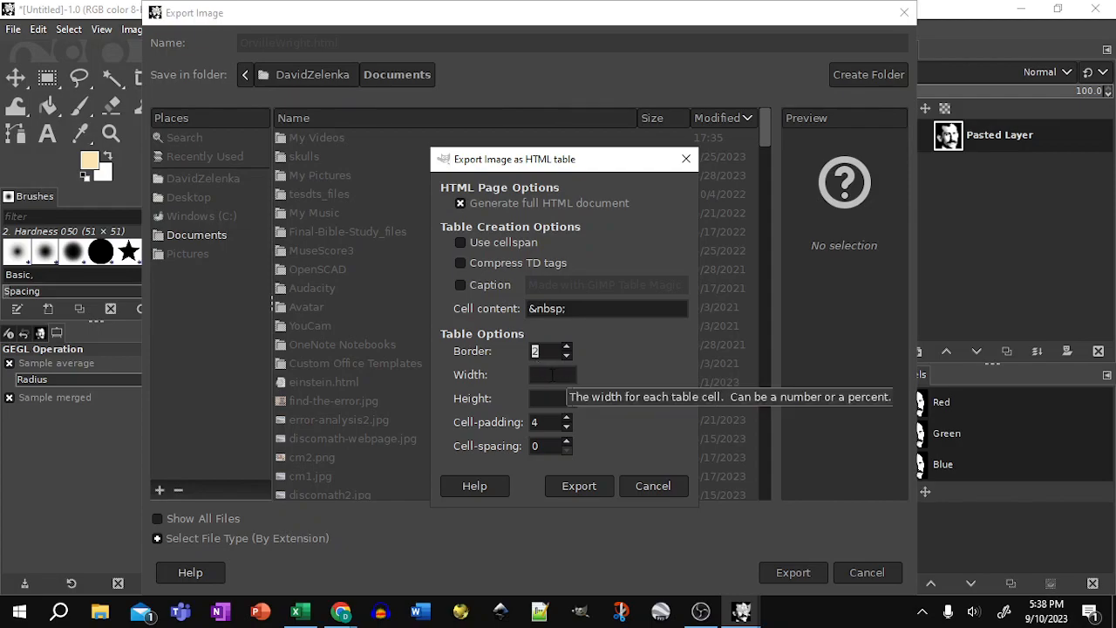
type("1")
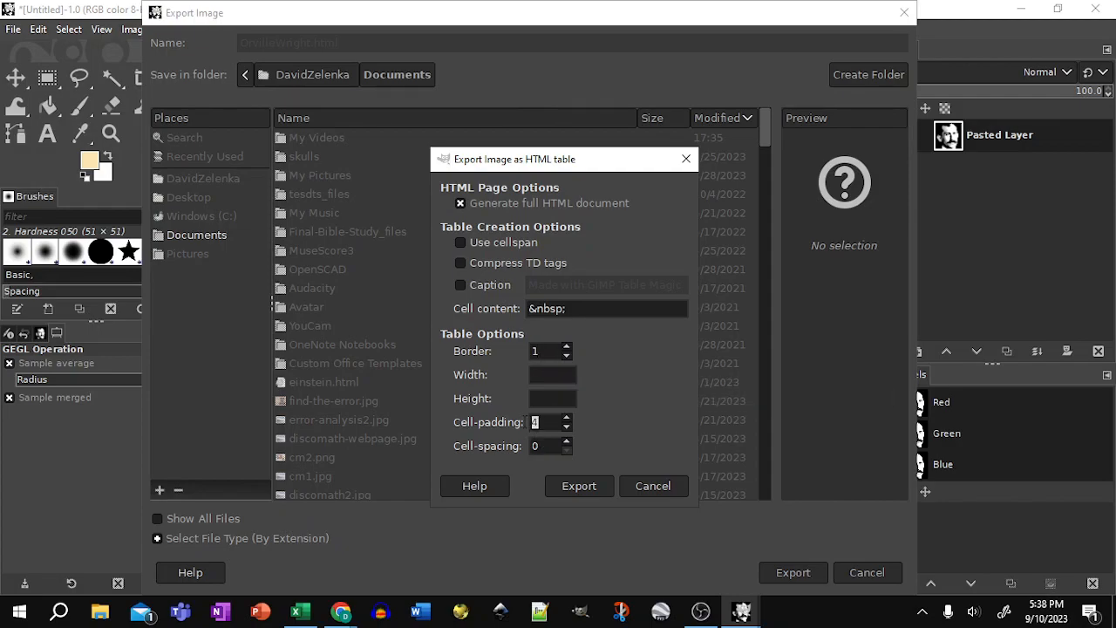
type("0")
left_click(592, 489)
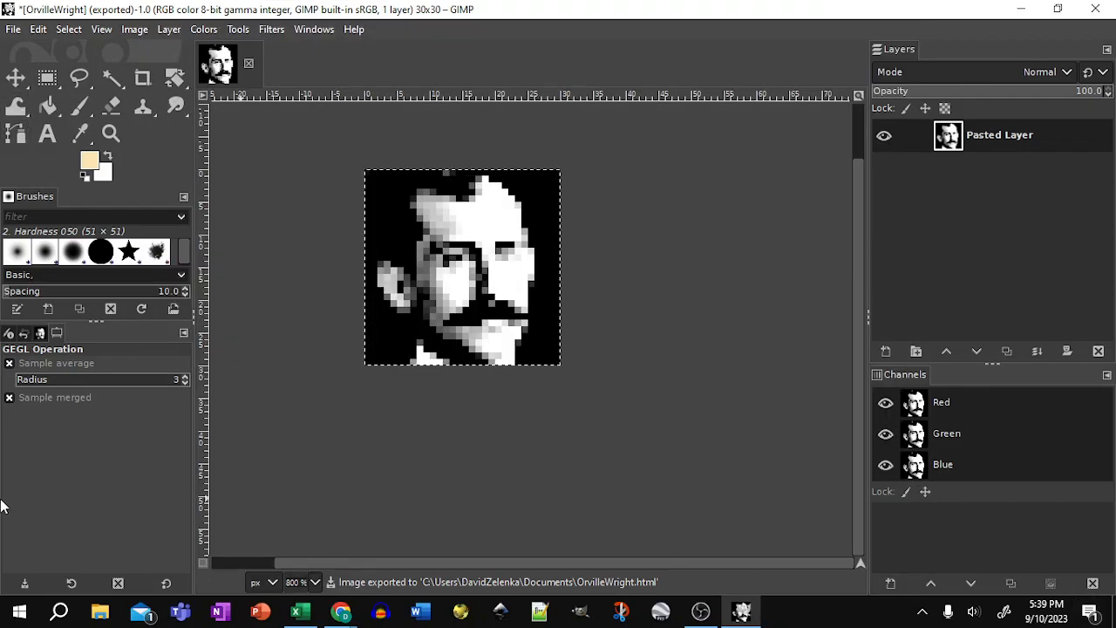
Switch to File Explorer and open OrvilleWright.html from the Documents folder in Chrome
left_click(100, 613)
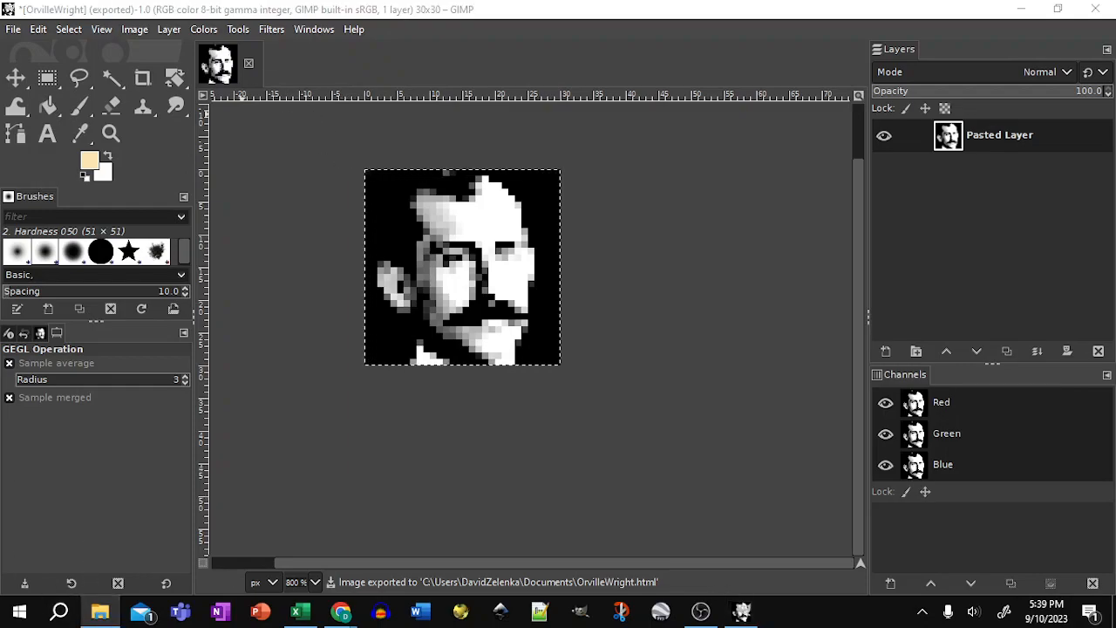
mouse_move(1115, 249)
left_mouse_down()
mouse_move(809, 241)
mouse_move(340, 84)
mouse_move(436, 84)
left_mouse_up()
left_click(240, 271)
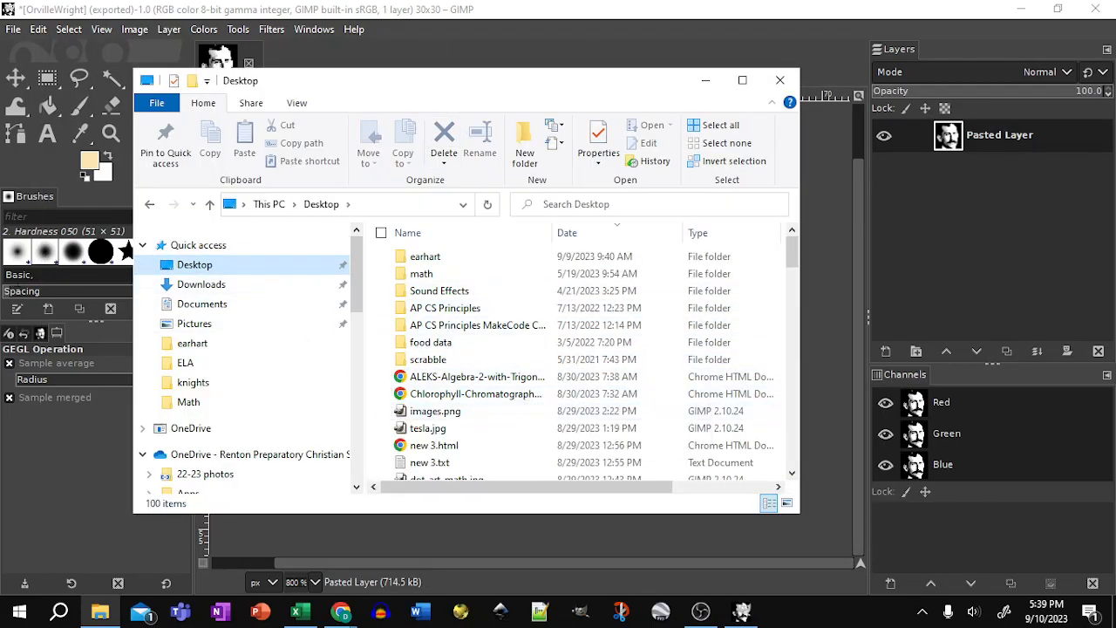
left_click(194, 285)
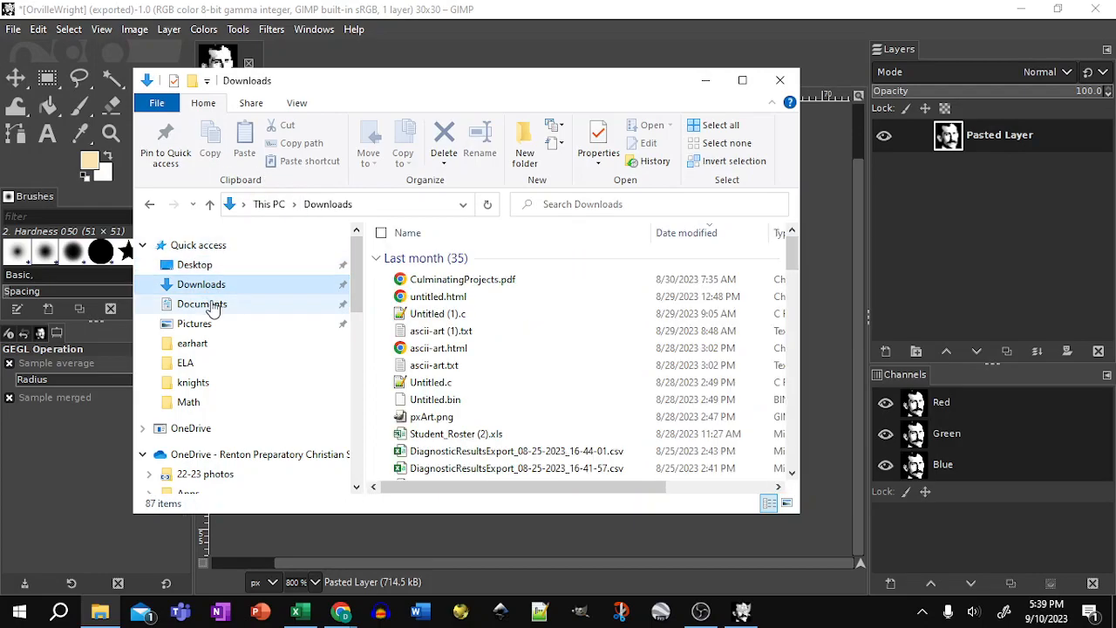
left_click(214, 305)
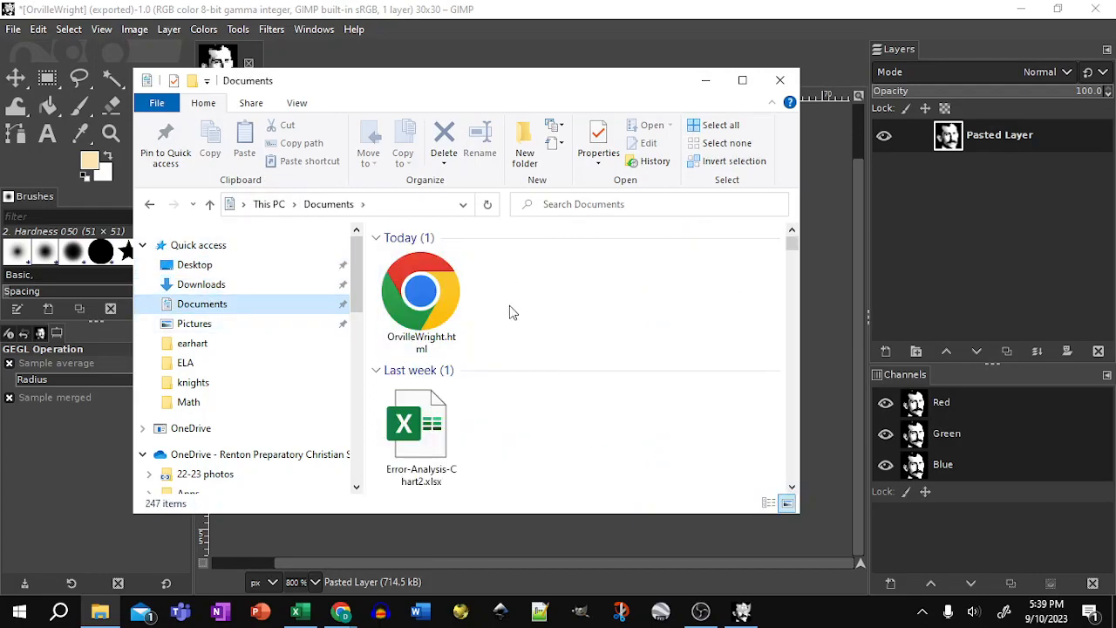
left_click(432, 297)
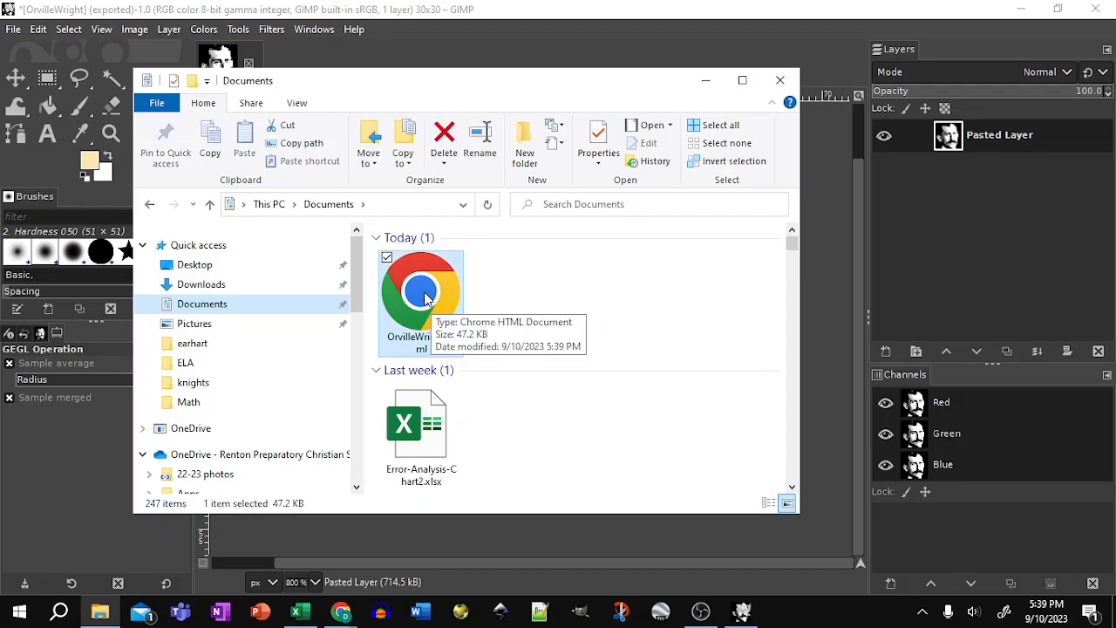
double_click(428, 298)
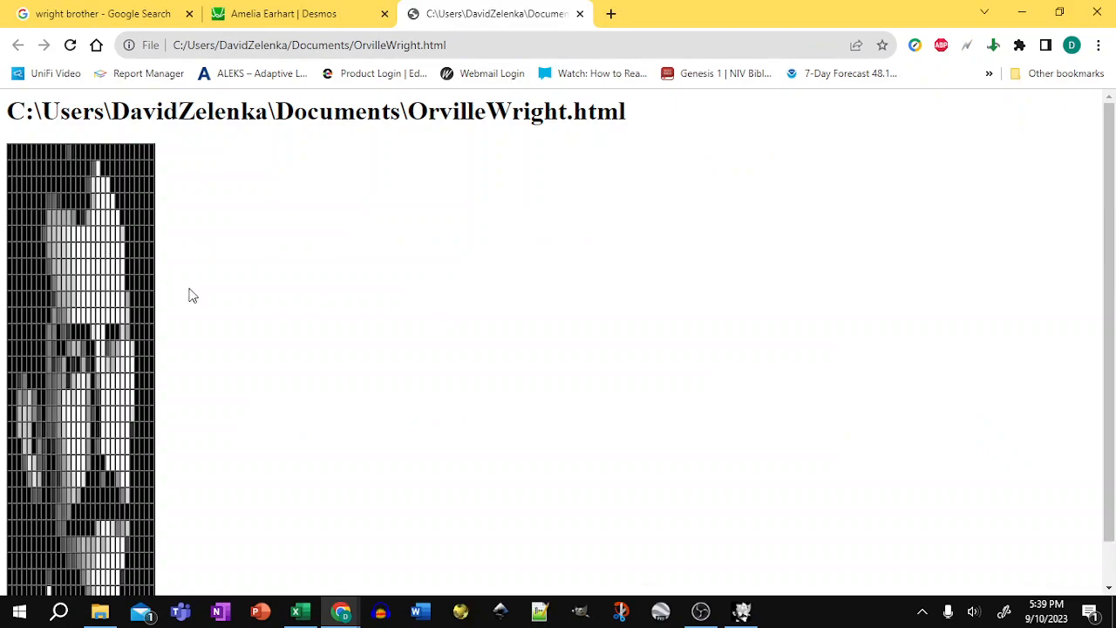
Copy the entire pixel table from the web page and paste it into the blank Excel workbook at cell A1
scroll(202, 410, "down", 1)
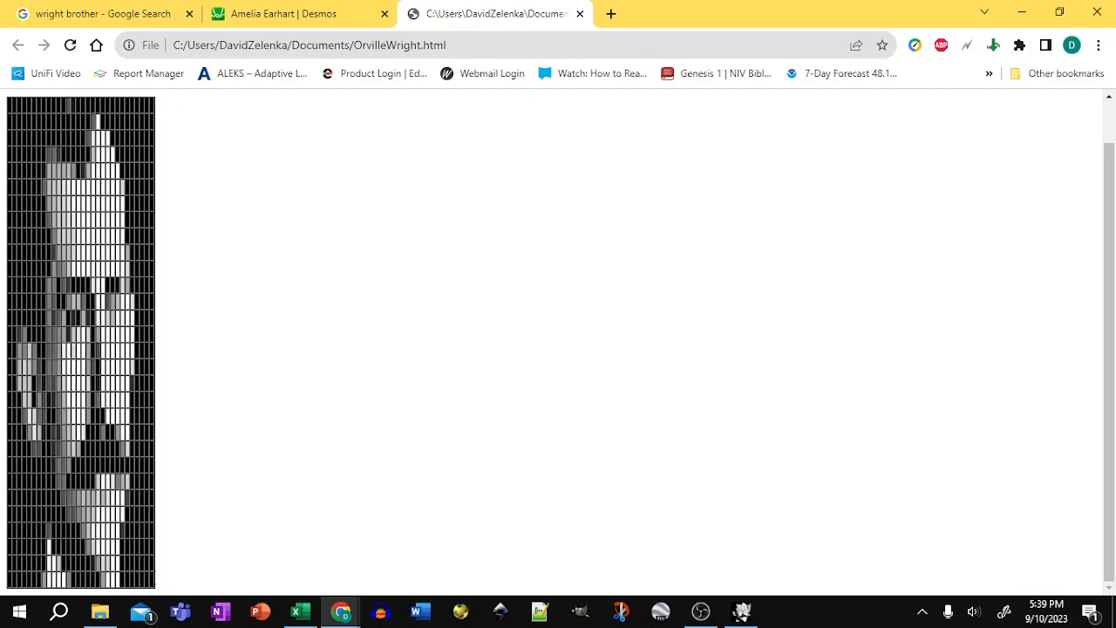
left_click_drag(155, 586, 103, 497)
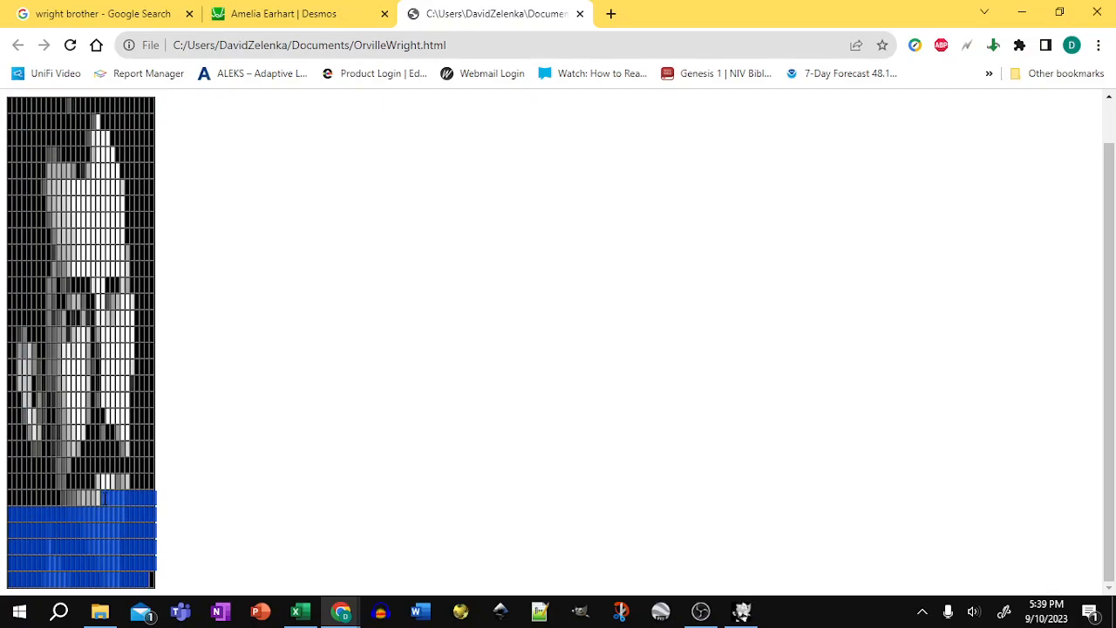
left_click_drag(12, 105, 155, 579)
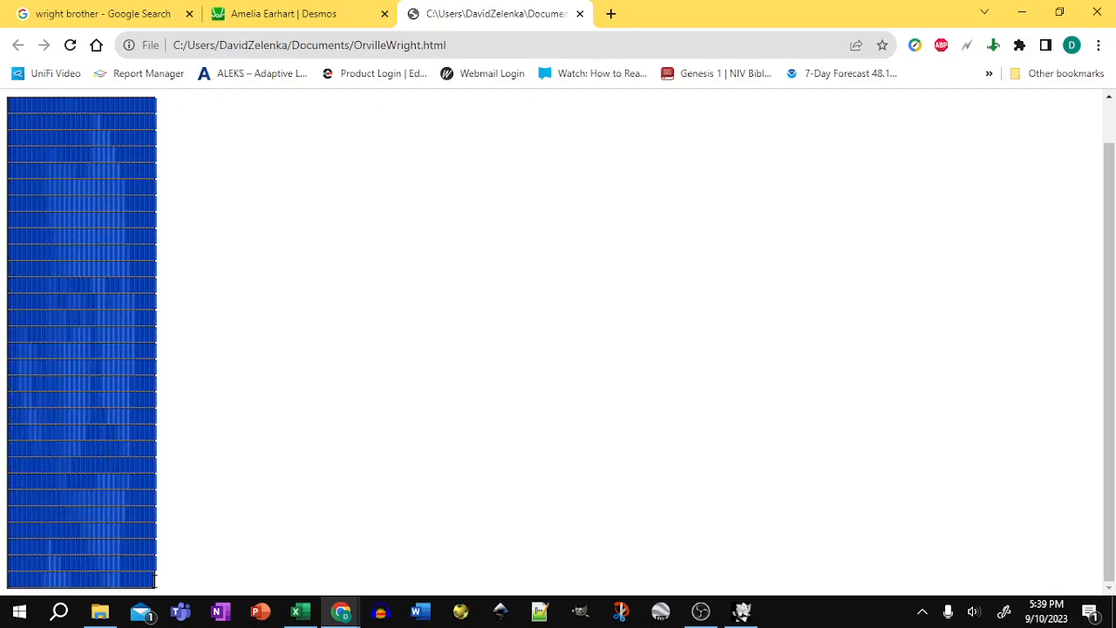
mouse_move(341, 612)
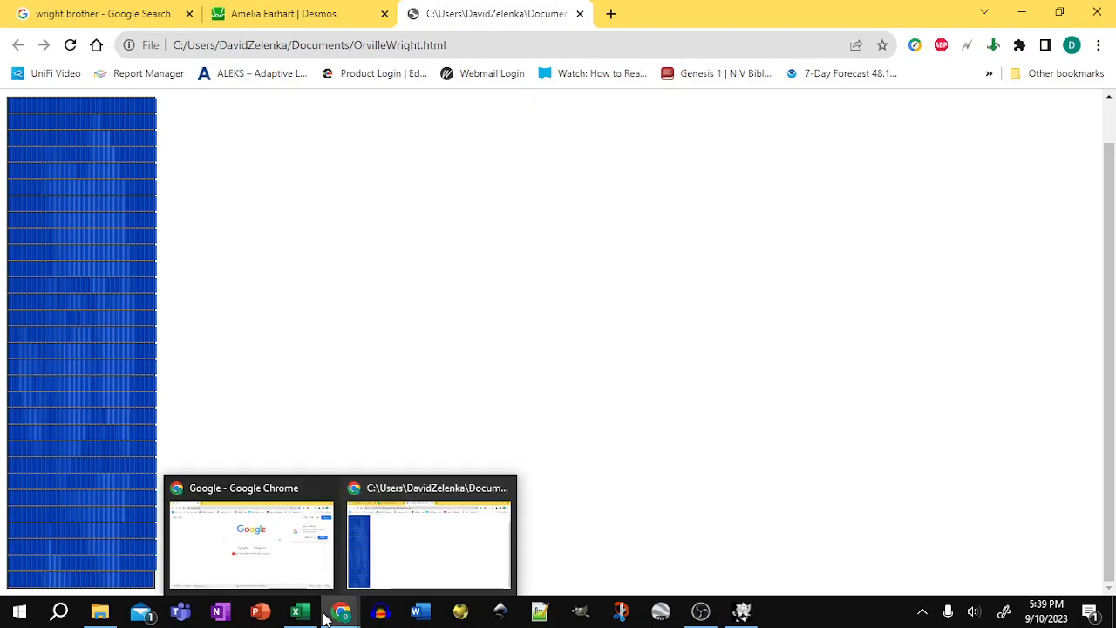
left_click(299, 611)
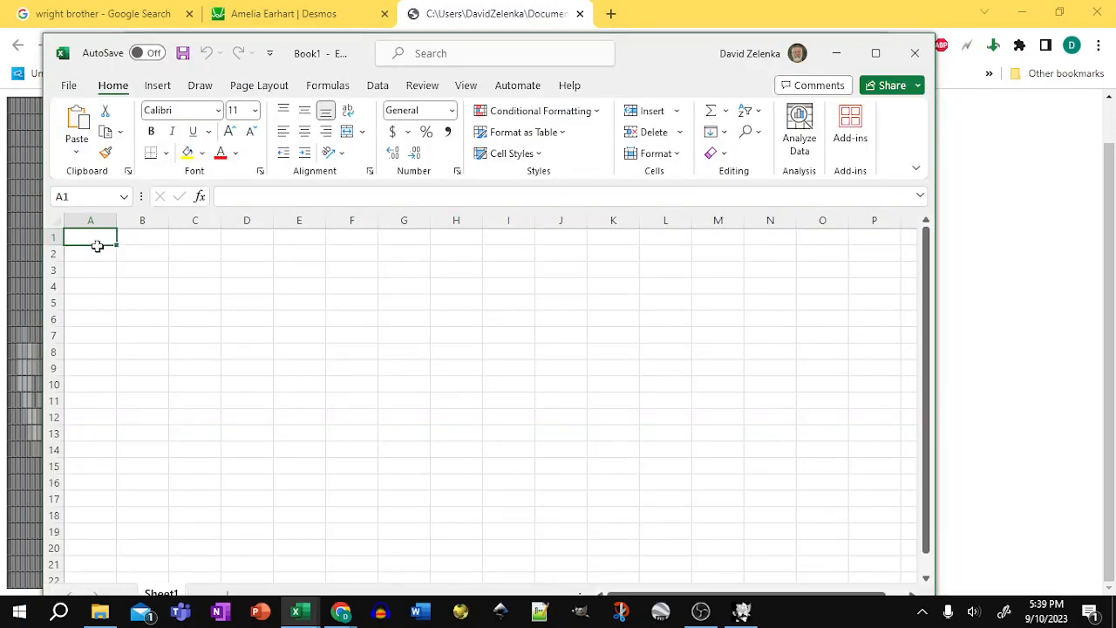
key("ctrl+v")
Narrow columns A through AD equally so the portrait's cells are roughly square, and deselect the columns
scroll(751, 355, "down", 3, "ctrl")
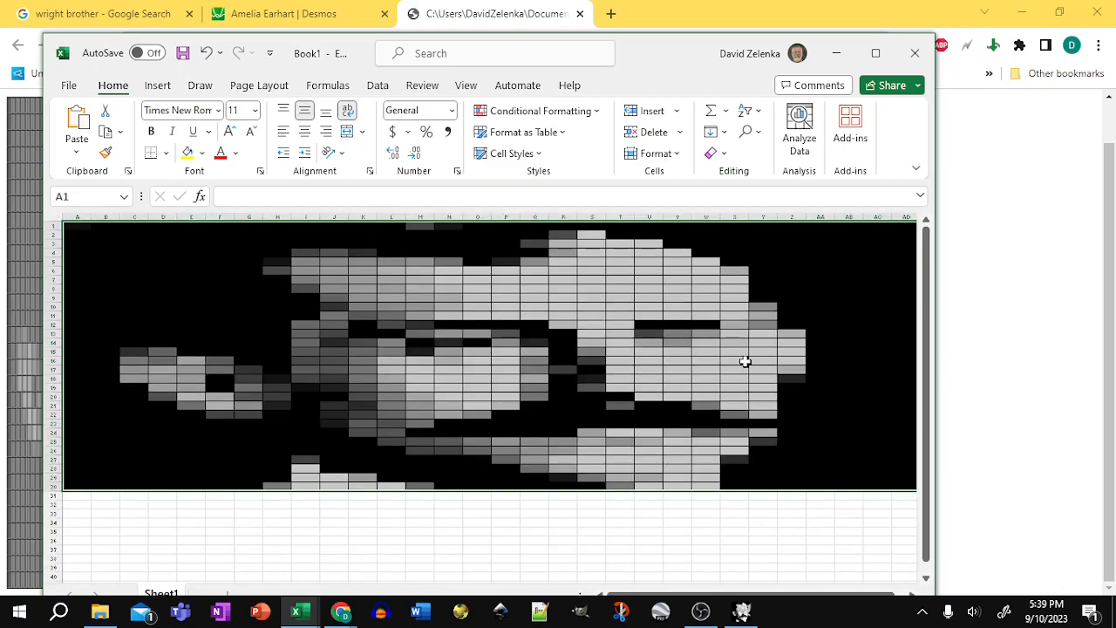
scroll(114, 295, "up", 2, "ctrl")
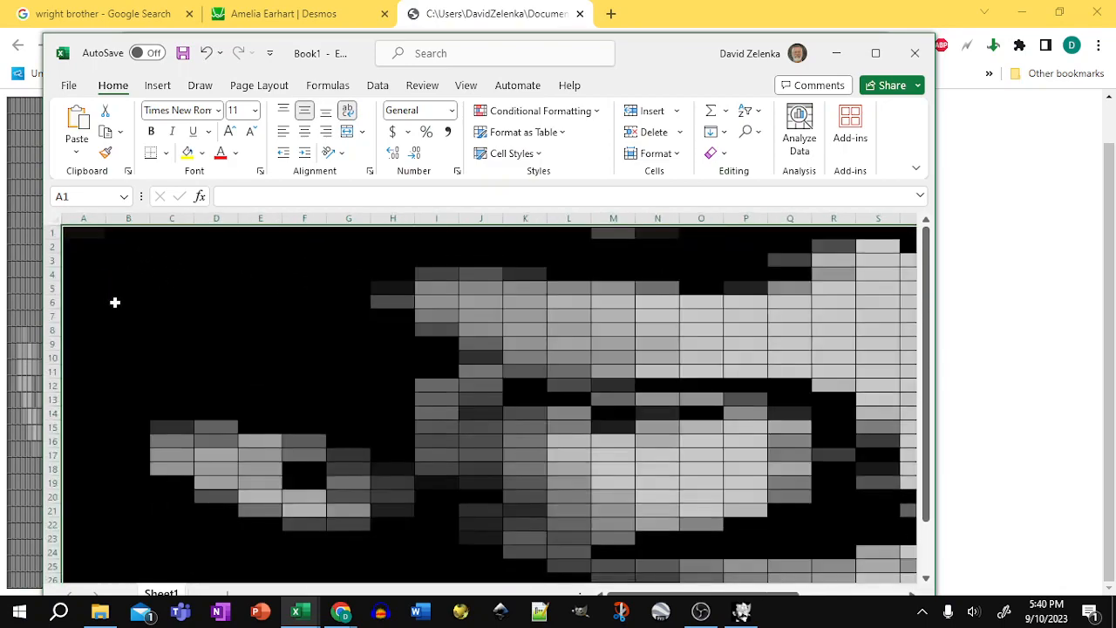
scroll(112, 307, "down", 2, "ctrl")
scroll(144, 318, "down", 2, "ctrl")
scroll(144, 328, "up", 2, "ctrl")
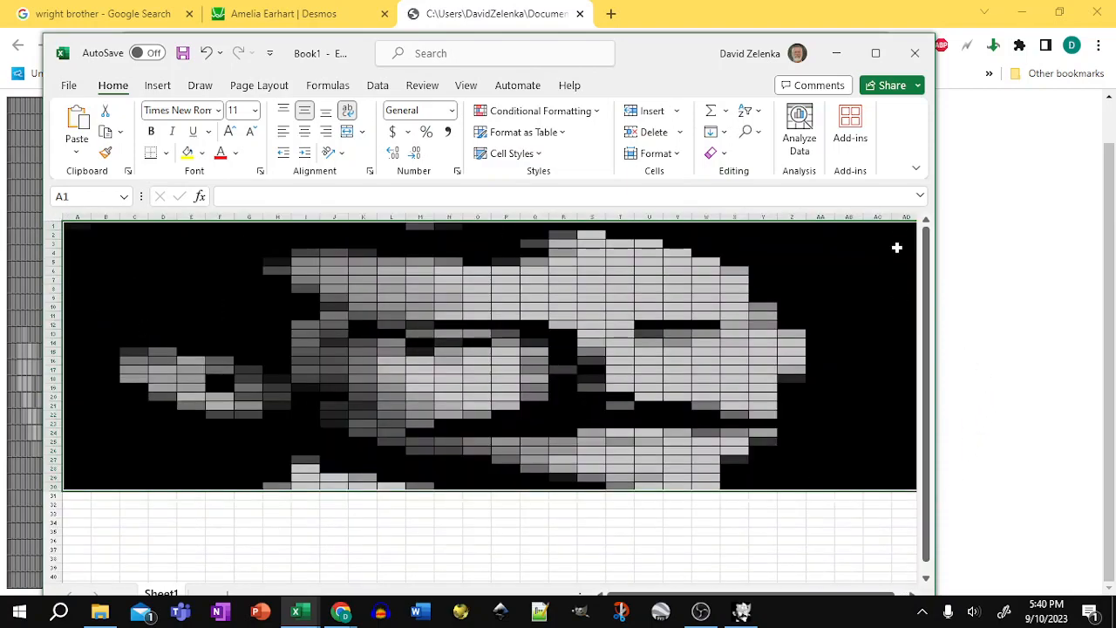
left_click_drag(901, 217, 74, 218)
scroll(84, 235, "up", 3, "ctrl")
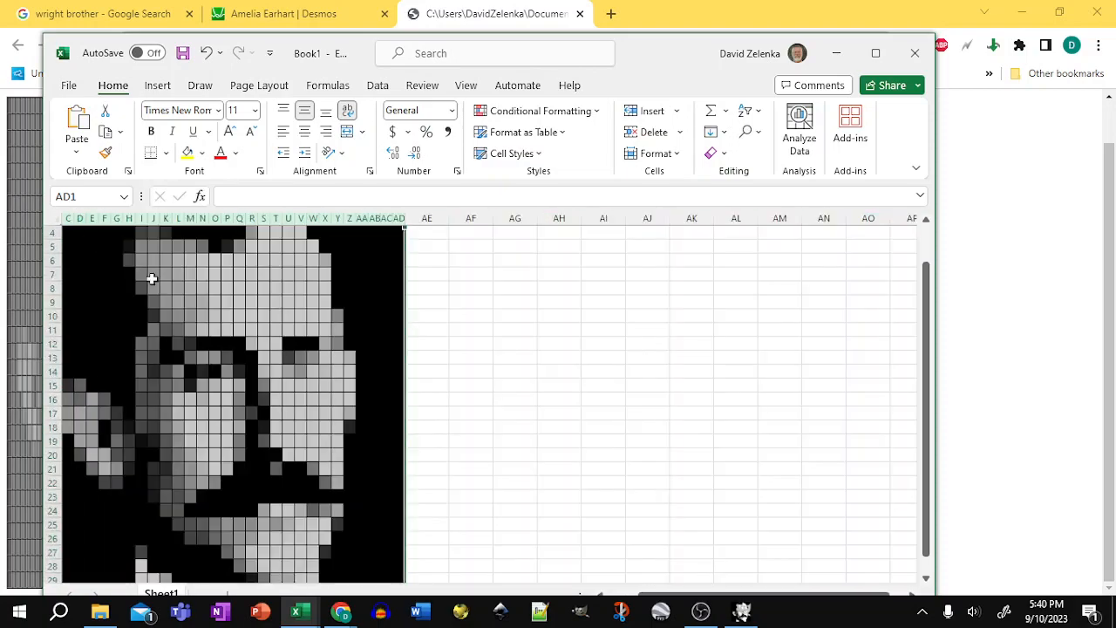
scroll(387, 381, "down", 2, "ctrl")
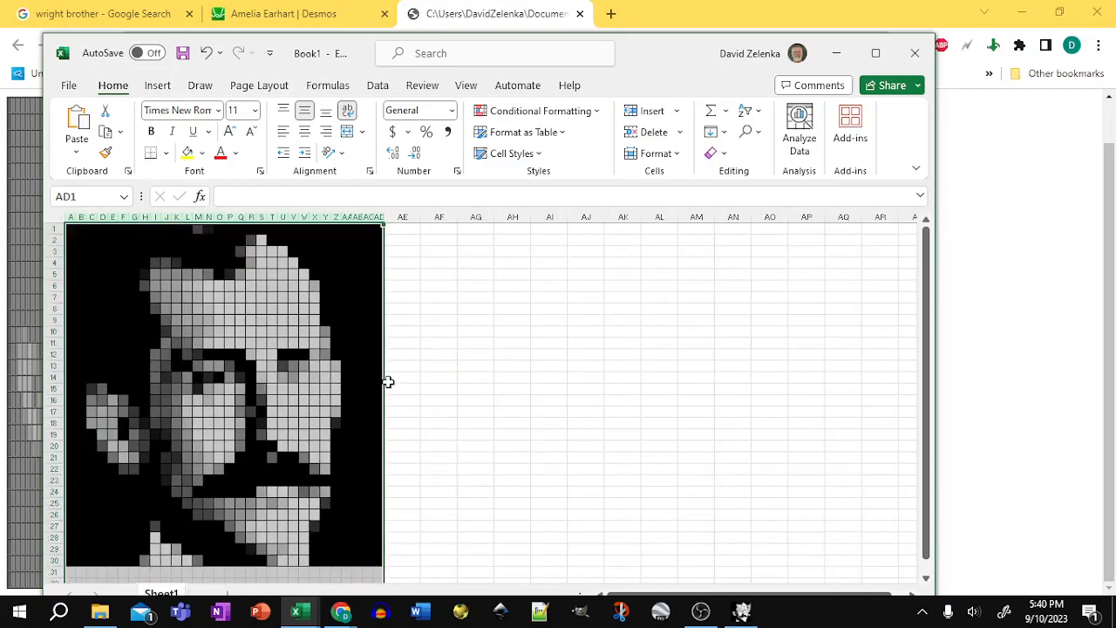
left_click(462, 430)
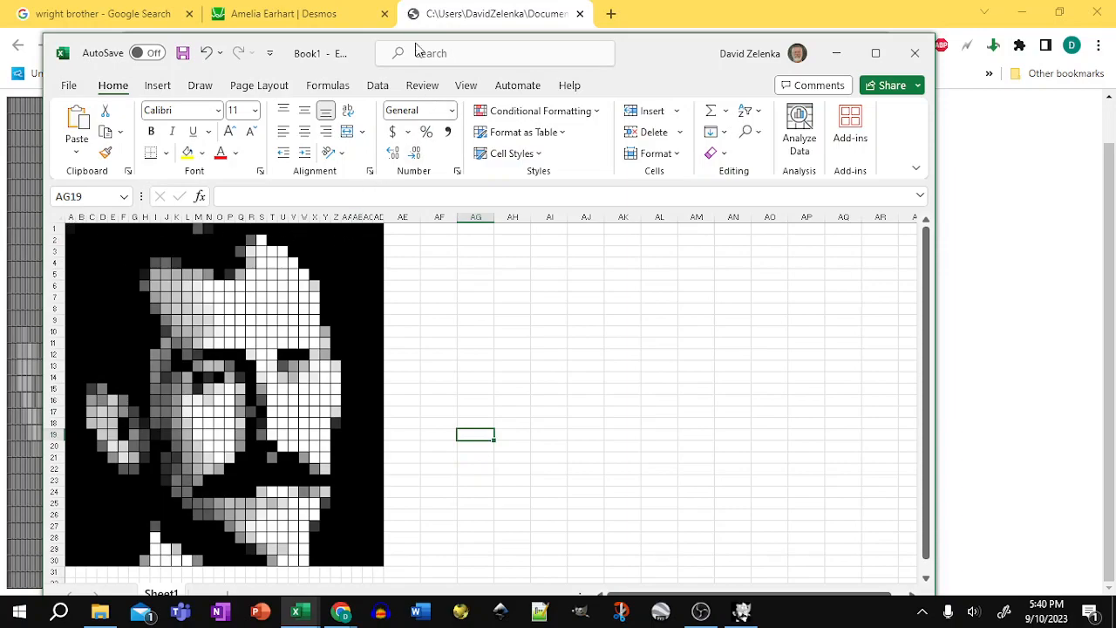
Switch to the Amelia Earhart Desmos graph in Chrome and examine its x₁, y₁ and s lists and the (x₁, −y₁) point expression
left_click(265, 14)
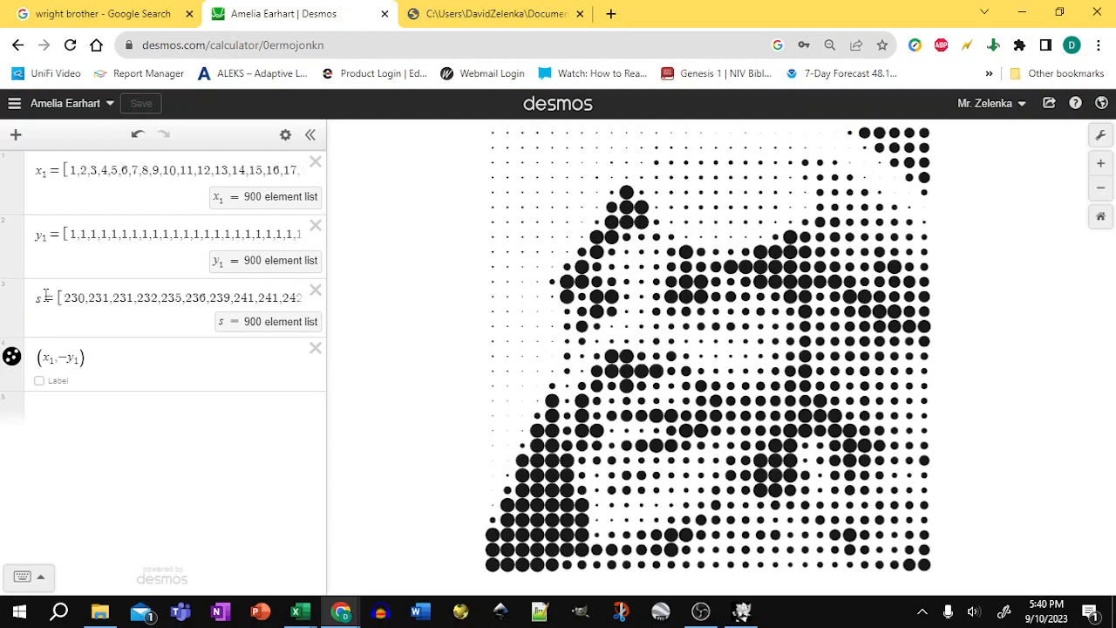
left_click_drag(45, 298, 38, 301)
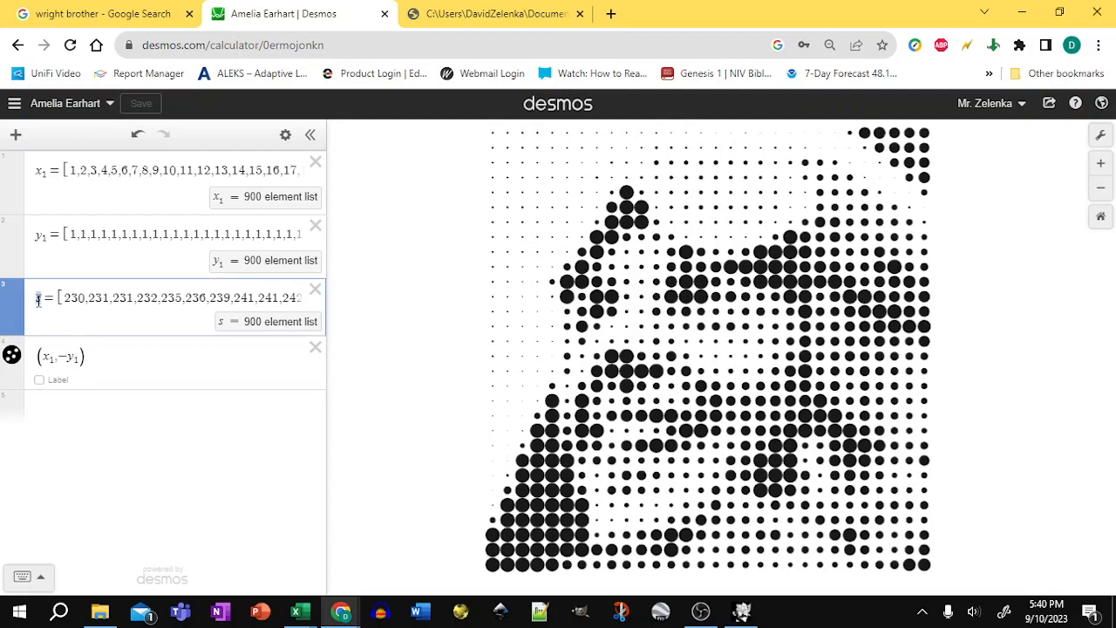
left_click_drag(92, 363, 60, 369)
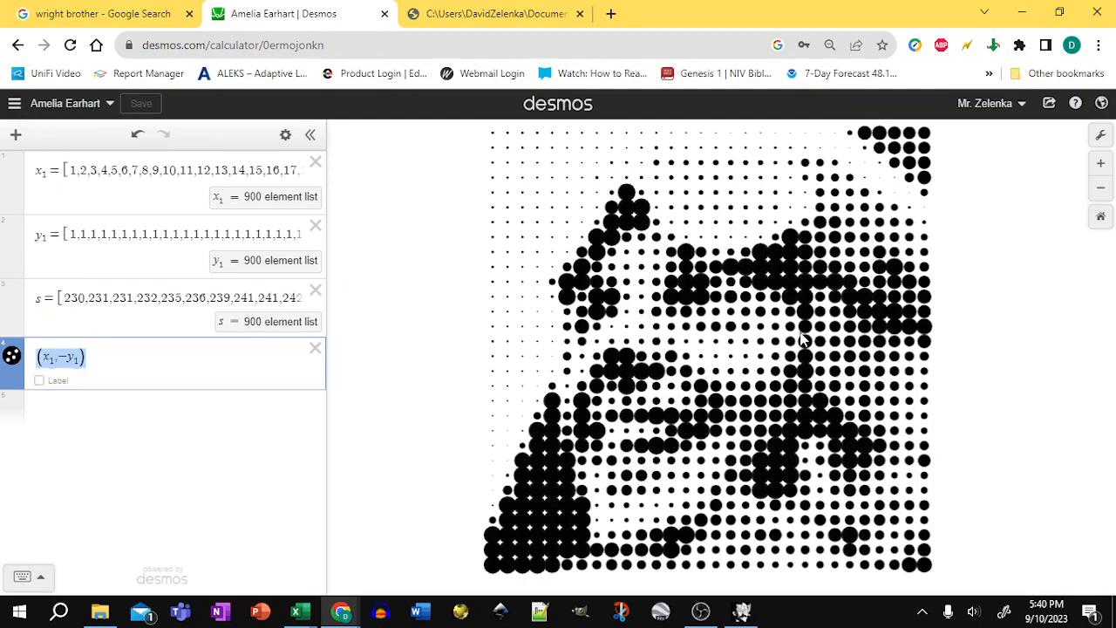
left_click(73, 170)
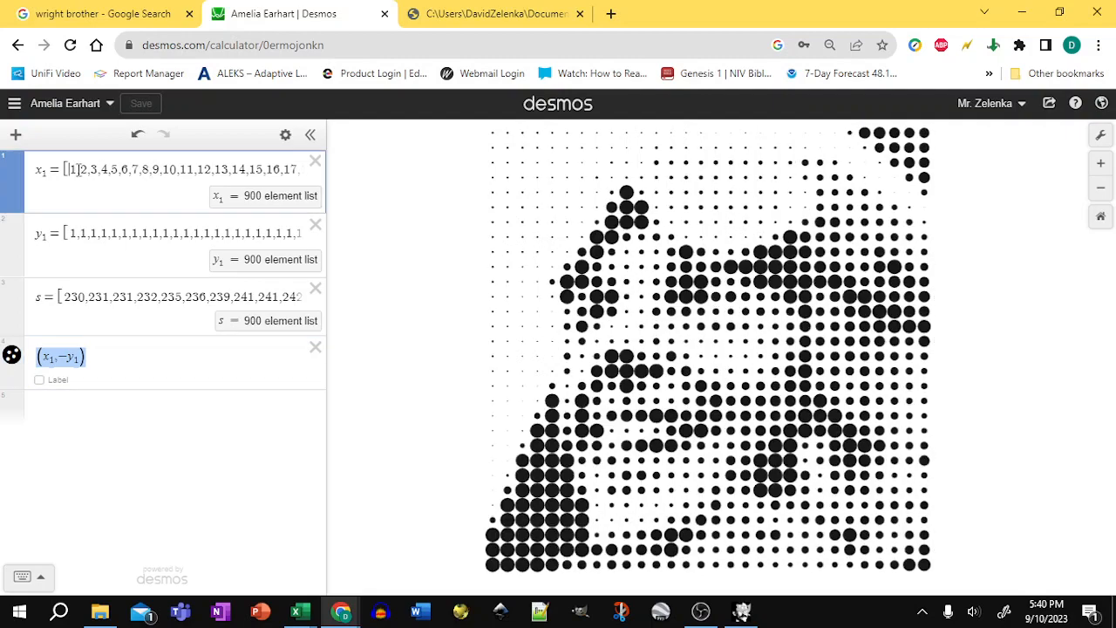
left_click(76, 232)
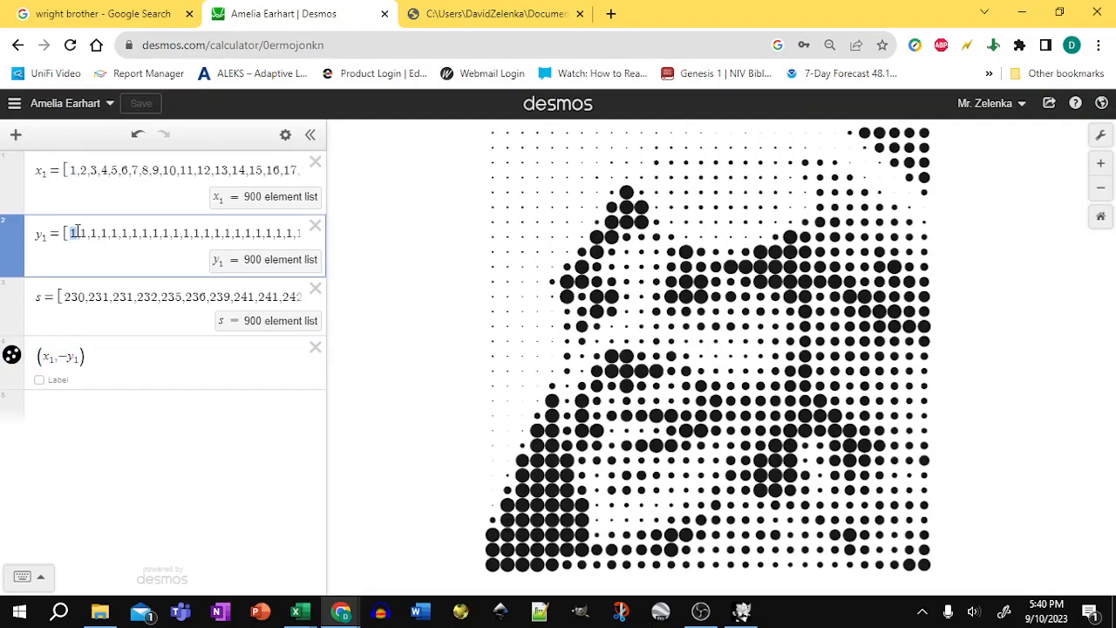
left_click(76, 170)
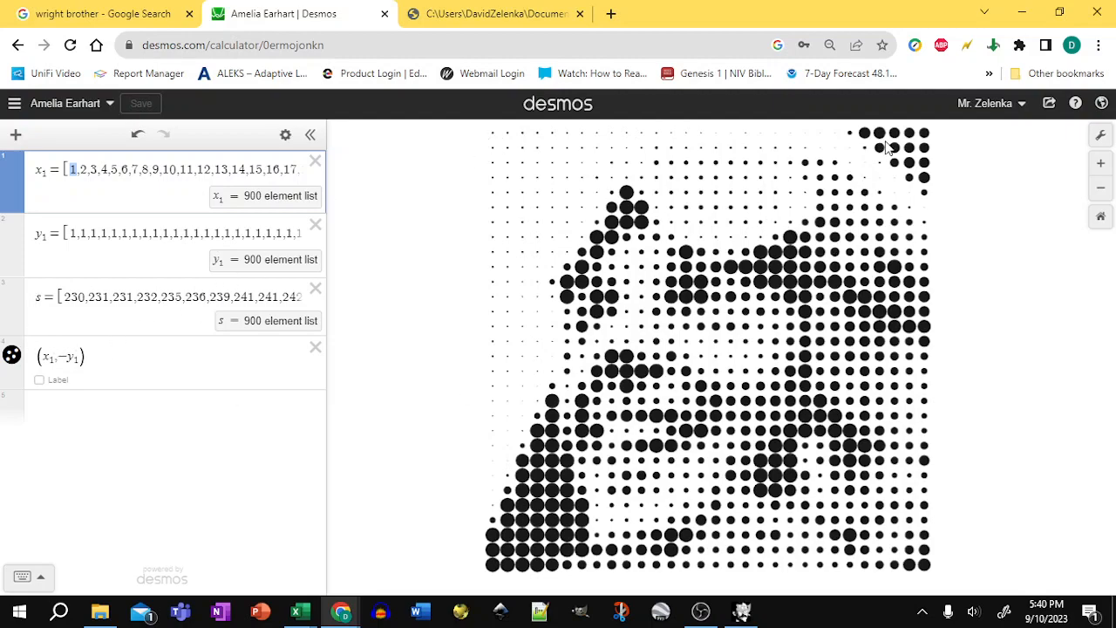
double_click(46, 297)
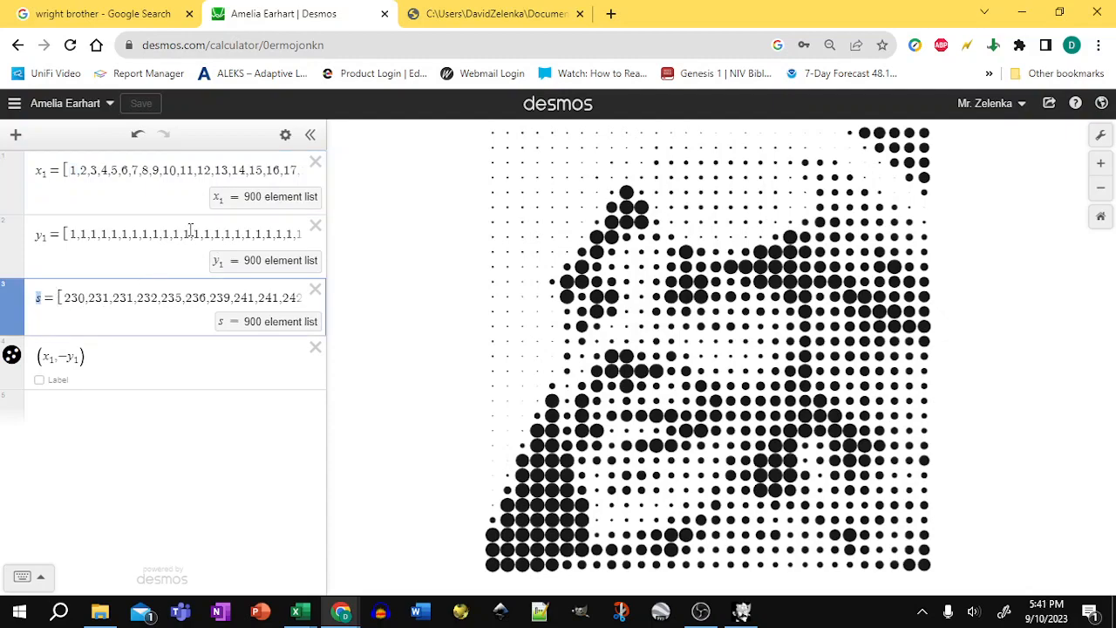
Open OrvilleWright.html from the Documents folder in Notepad++ and highlight the BGCOLOR hex codes of the first two table cells
key("alt+Tab")
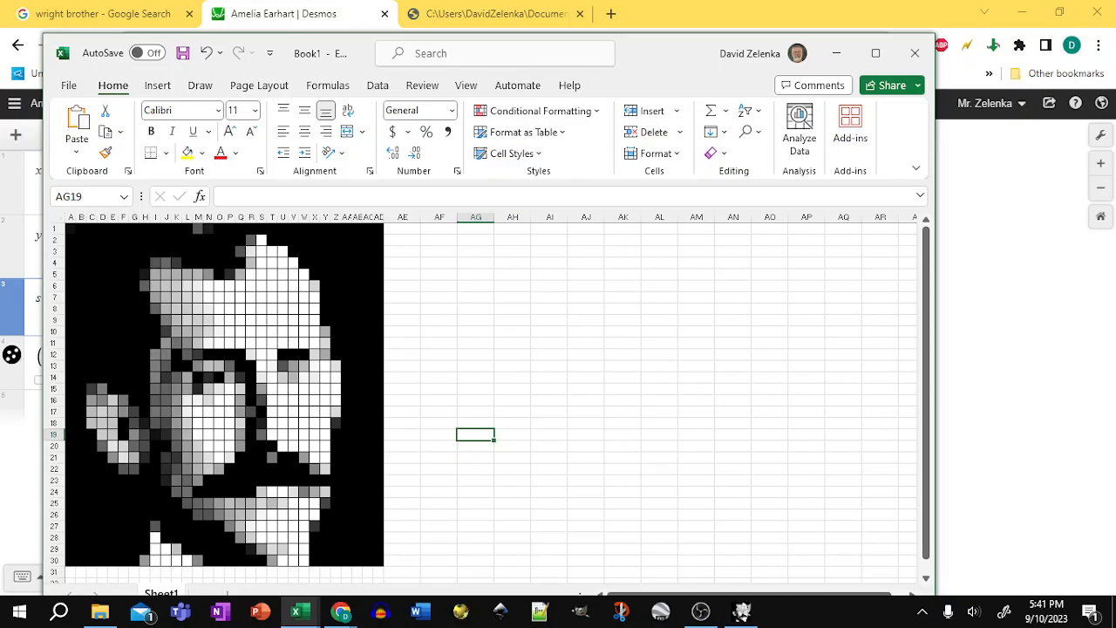
key("alt+Tab")
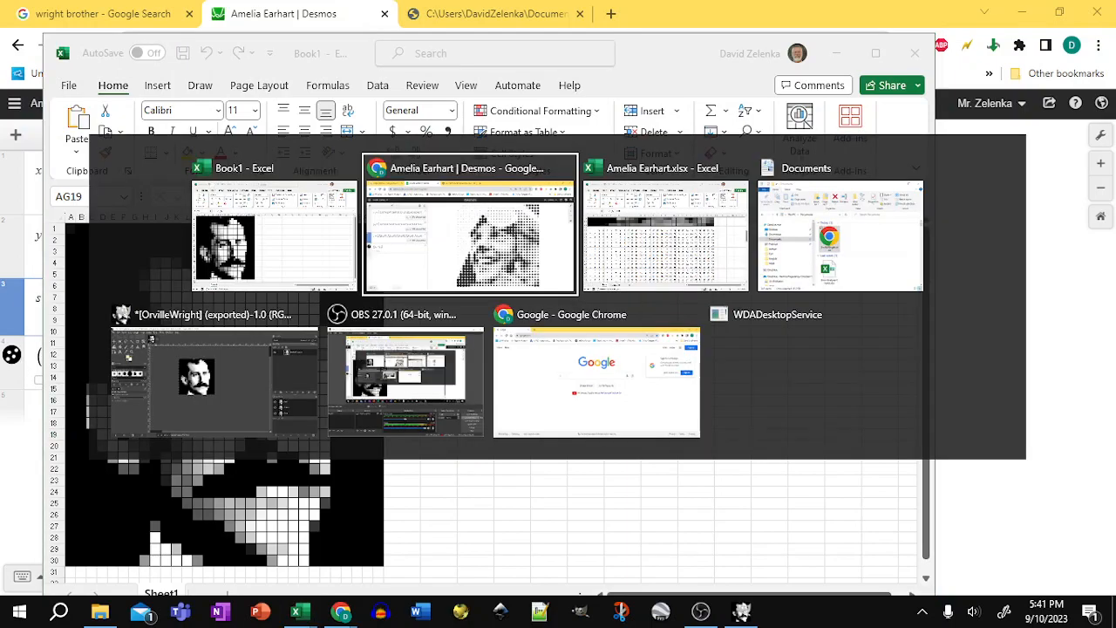
key("alt+Tab")
key("alt+Tab")
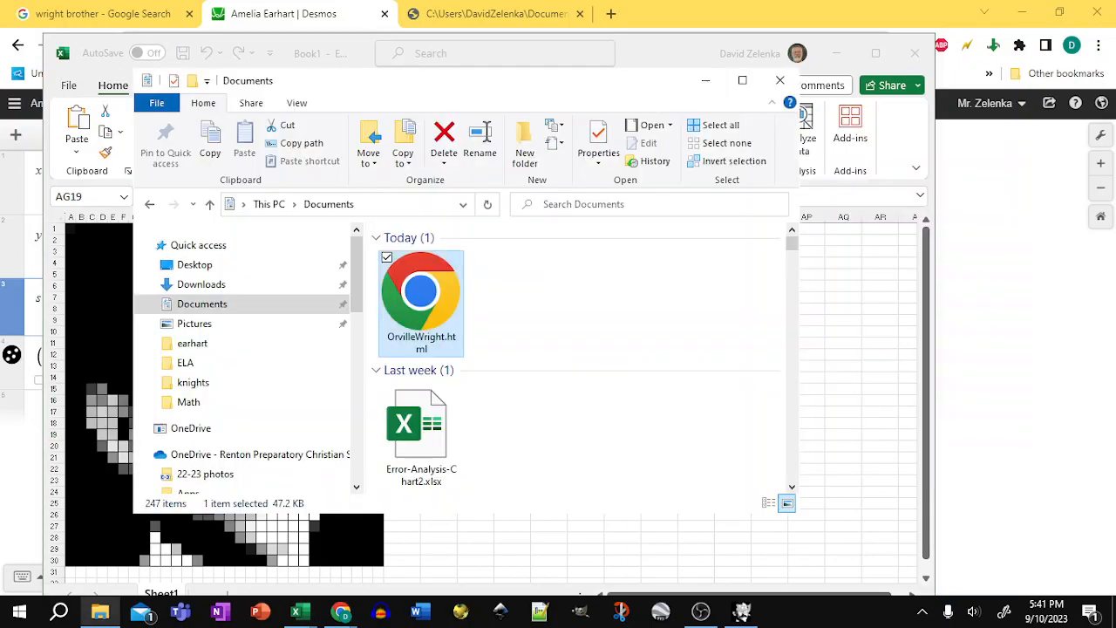
right_click(410, 292)
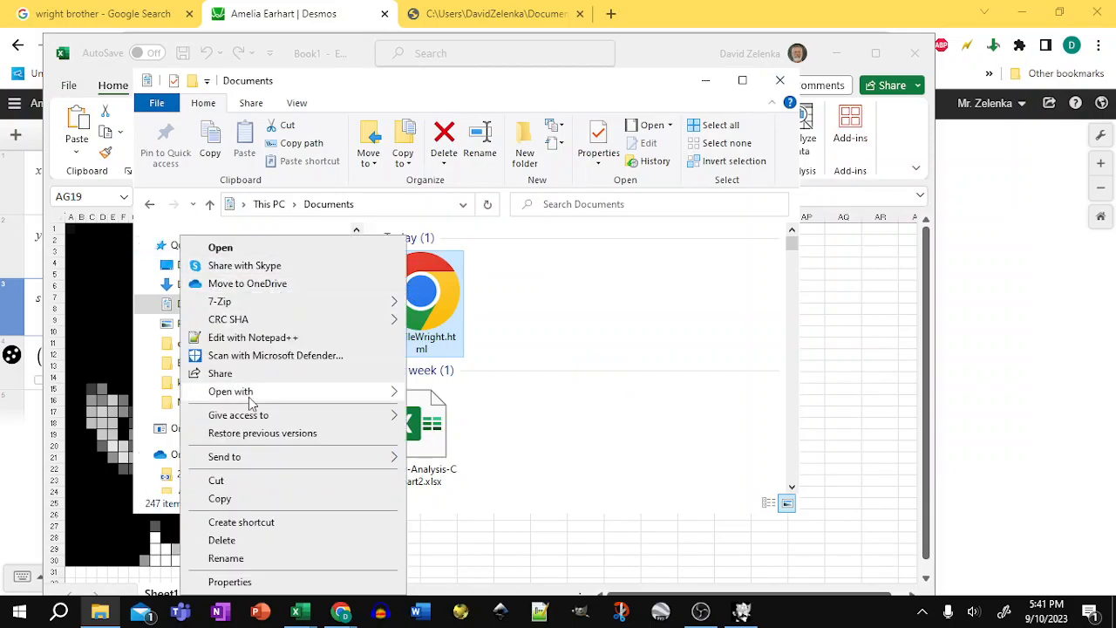
mouse_move(346, 402)
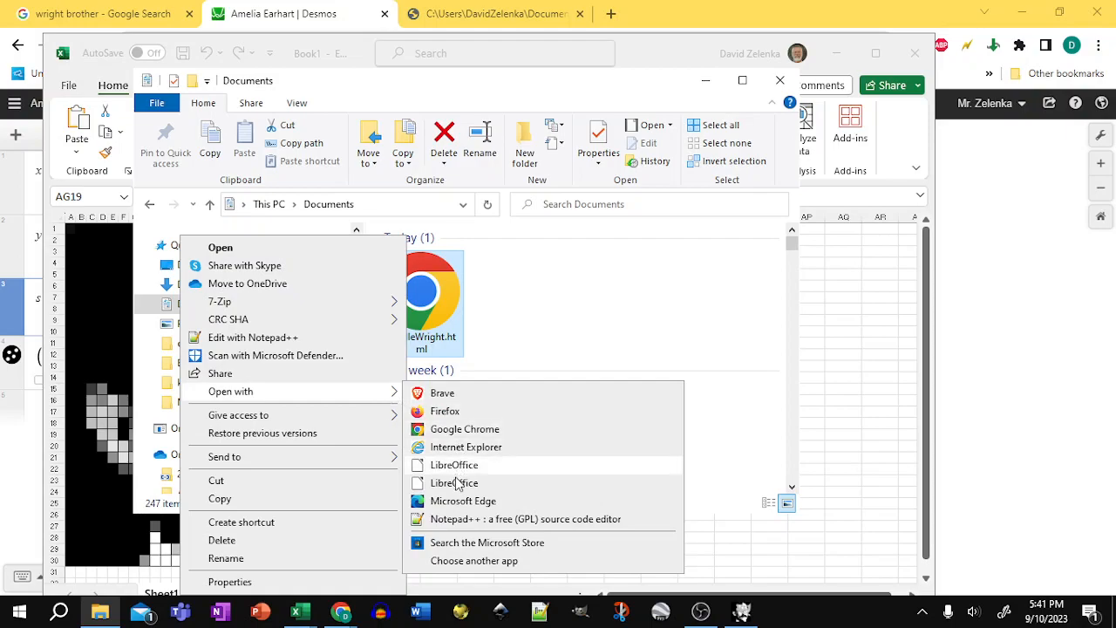
left_click(452, 520)
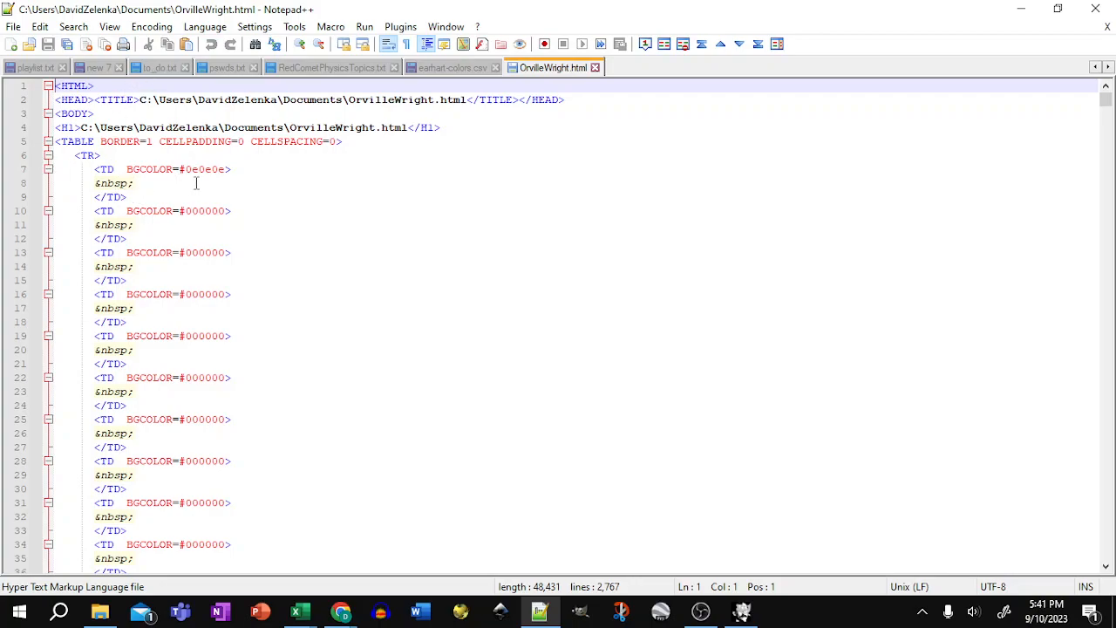
left_click_drag(230, 168, 181, 169)
left_click_drag(183, 210, 229, 211)
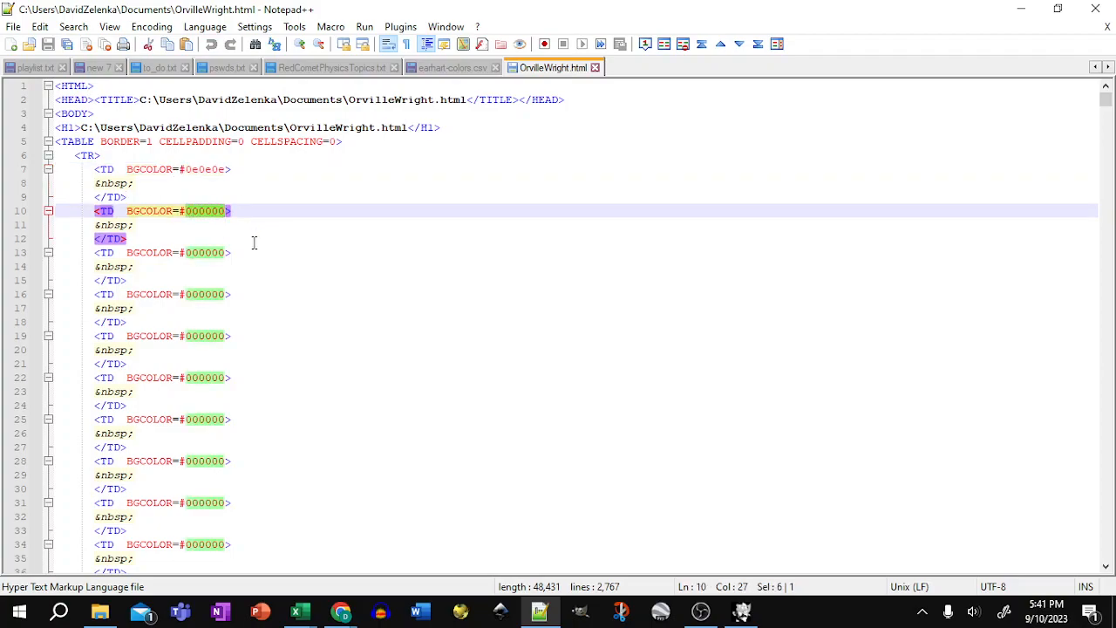
Delete the HTML header lines above the first <TR> and the closing </TR></TABLE></BODY></HTML> tags at the end of the file
left_click(254, 241)
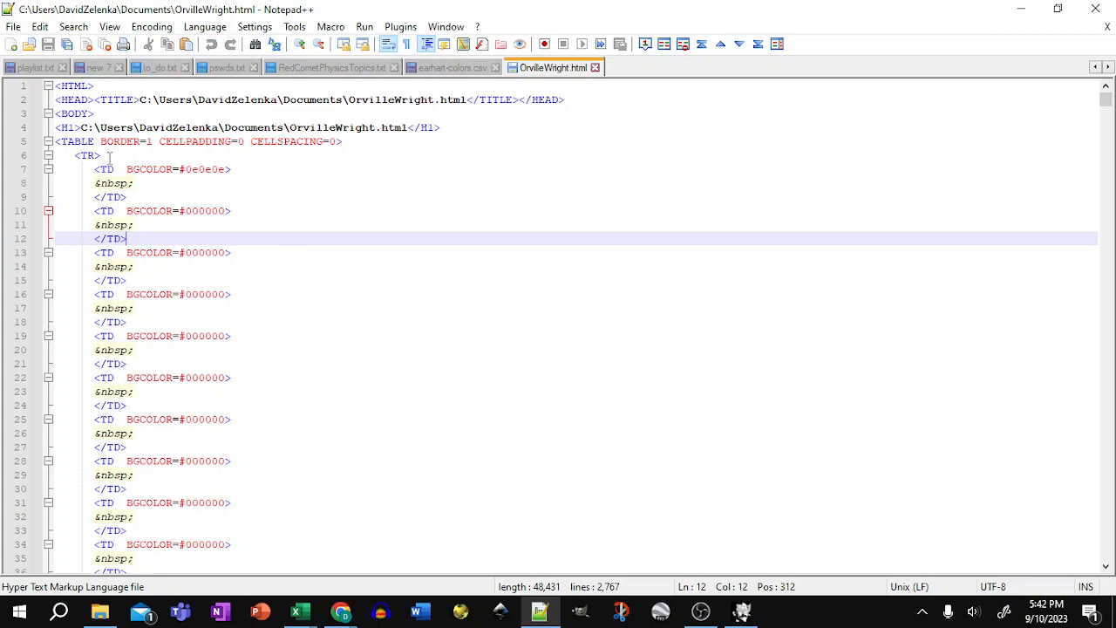
left_click_drag(76, 157, 48, 90)
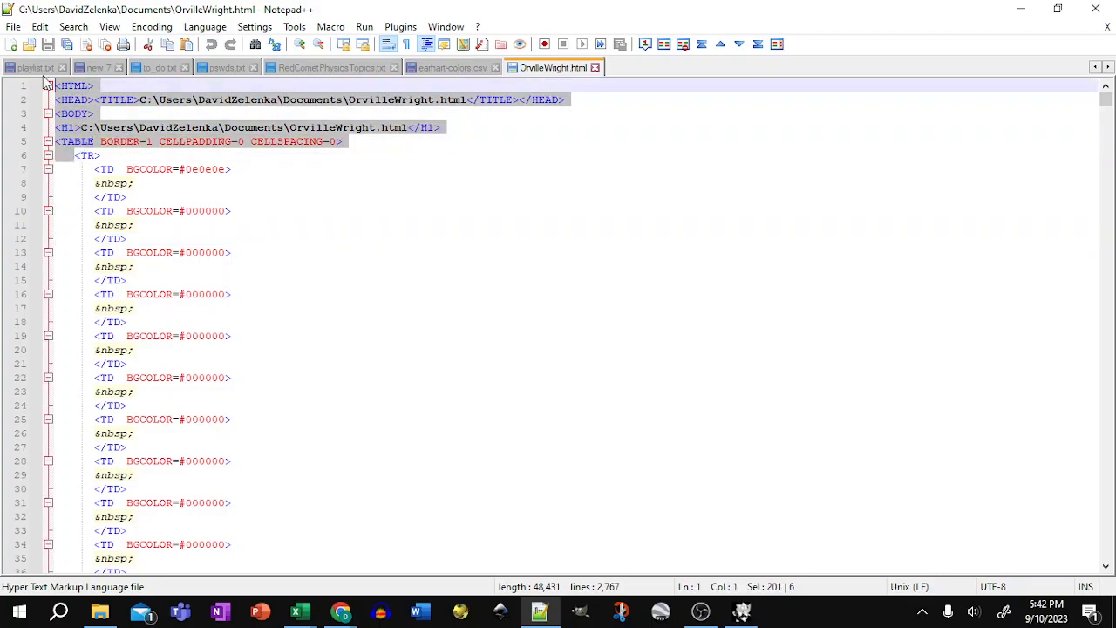
key("Delete")
left_click_drag(1106, 103, 1108, 548)
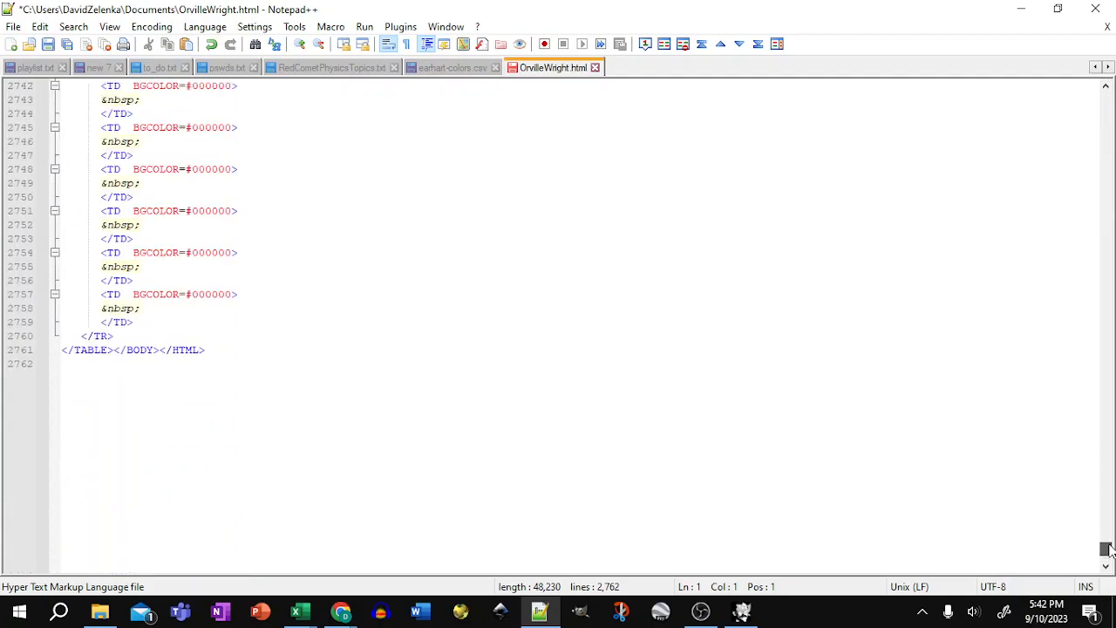
left_click_drag(212, 352, 40, 342)
key("Delete")
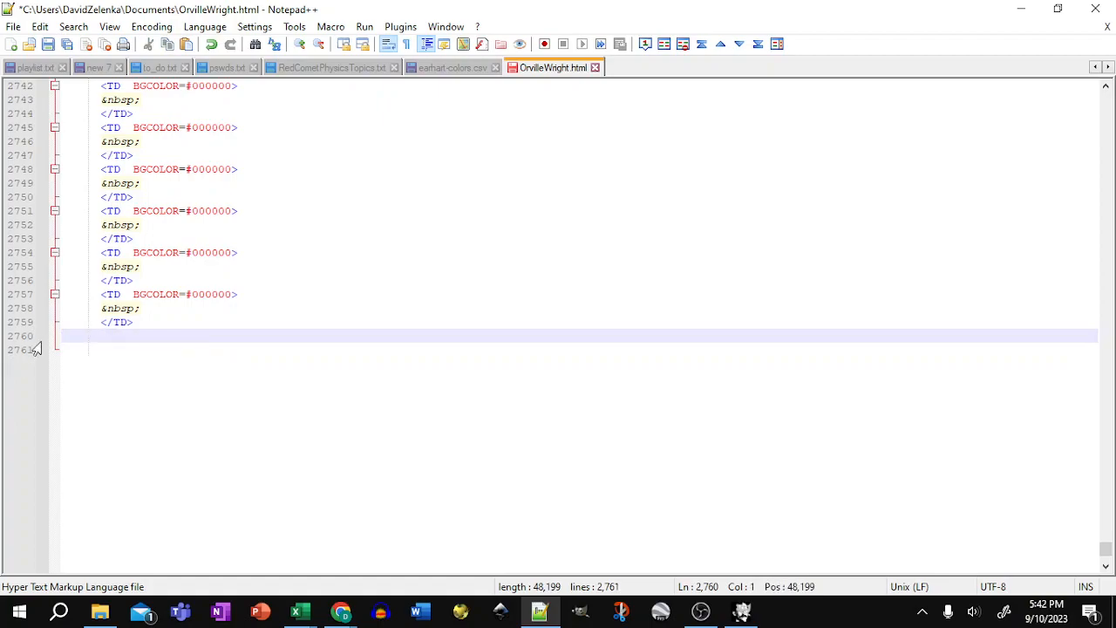
Open the Replace dialog from the start of the file and enter a backslash as the search text
left_click_drag(1109, 555, 1108, 91)
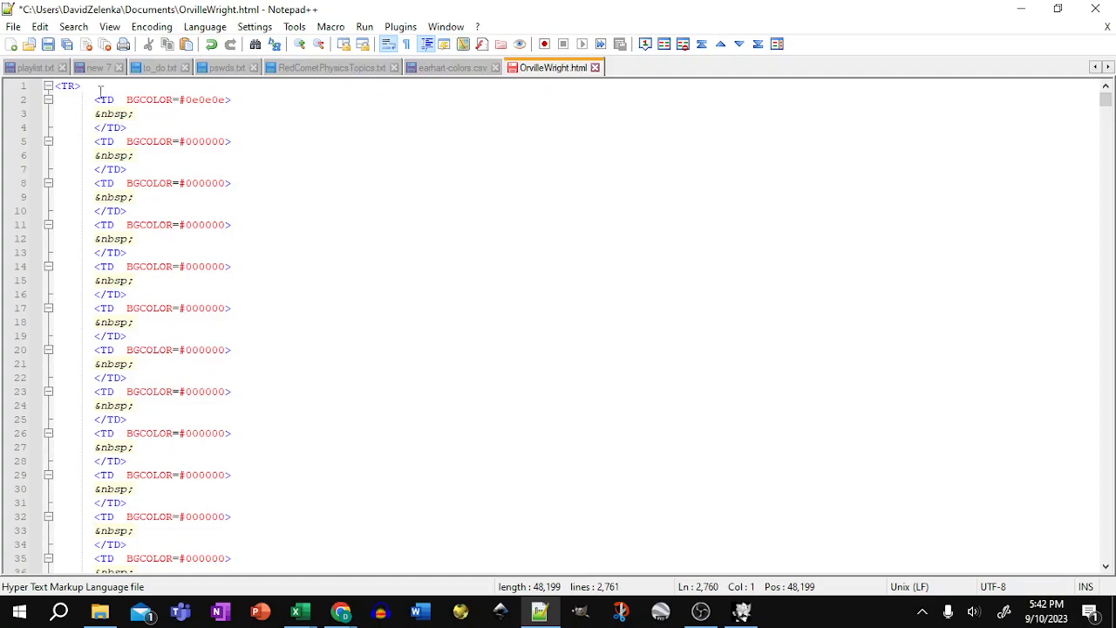
left_click_drag(82, 86, 47, 87)
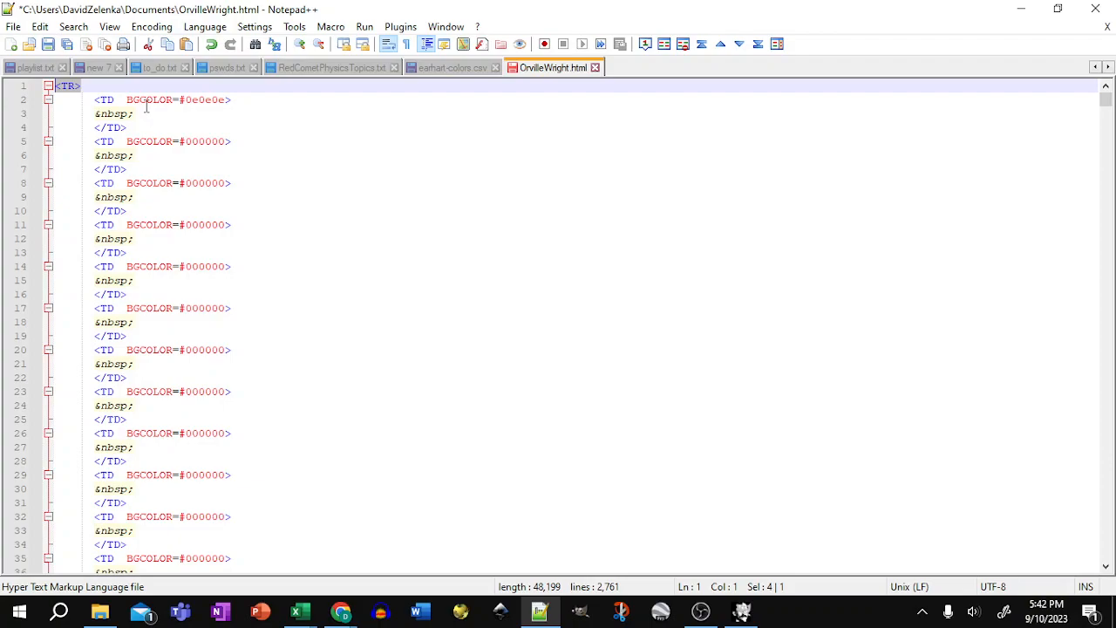
left_click(39, 27)
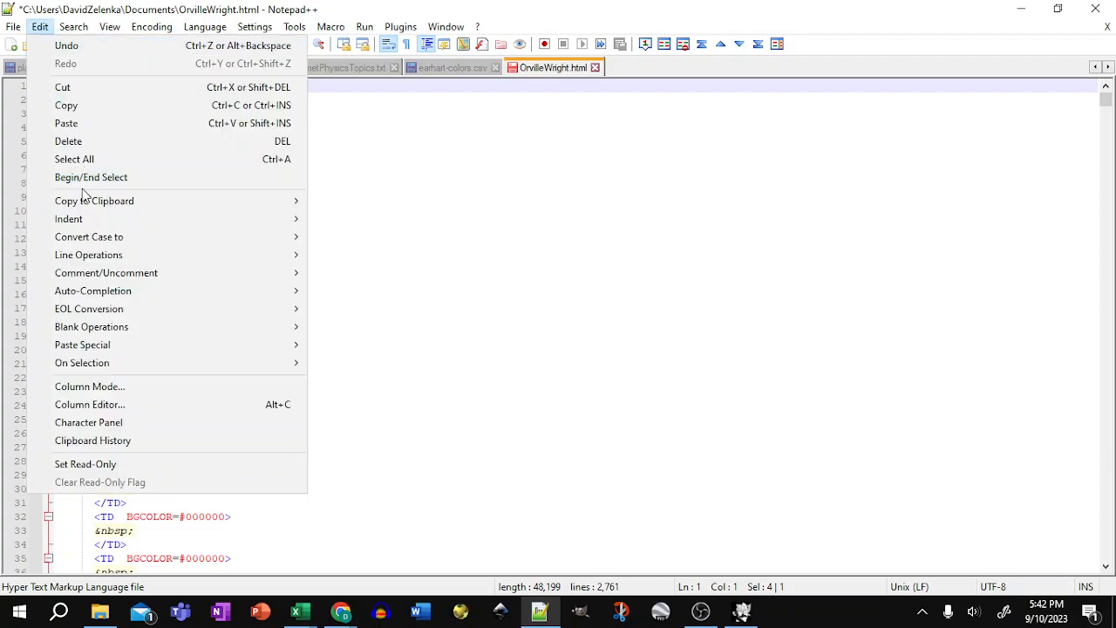
mouse_move(73, 27)
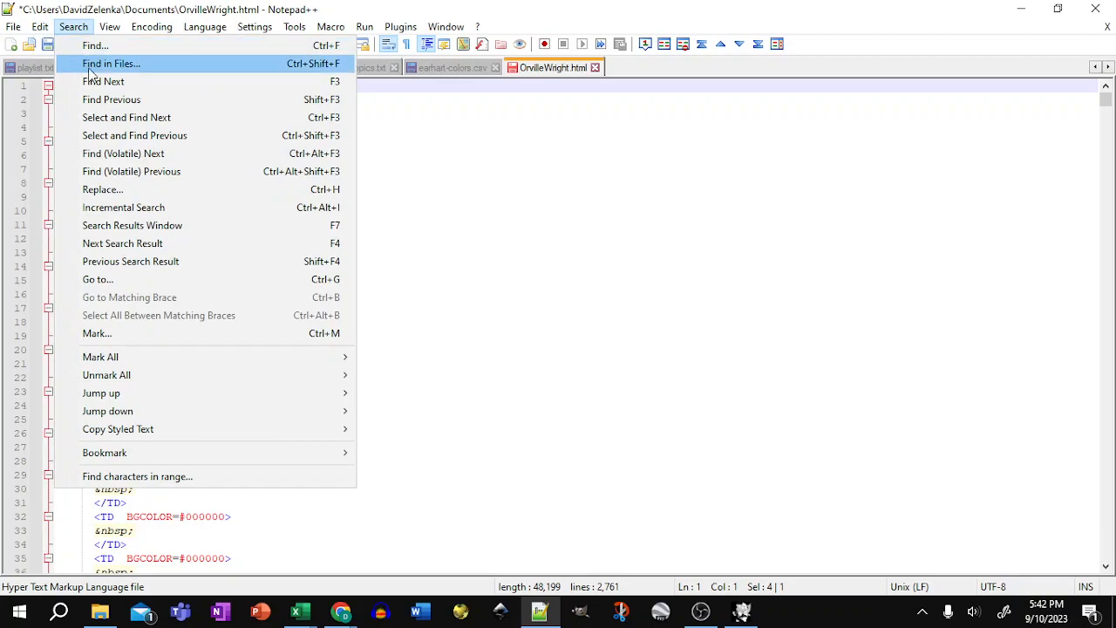
left_click(98, 190)
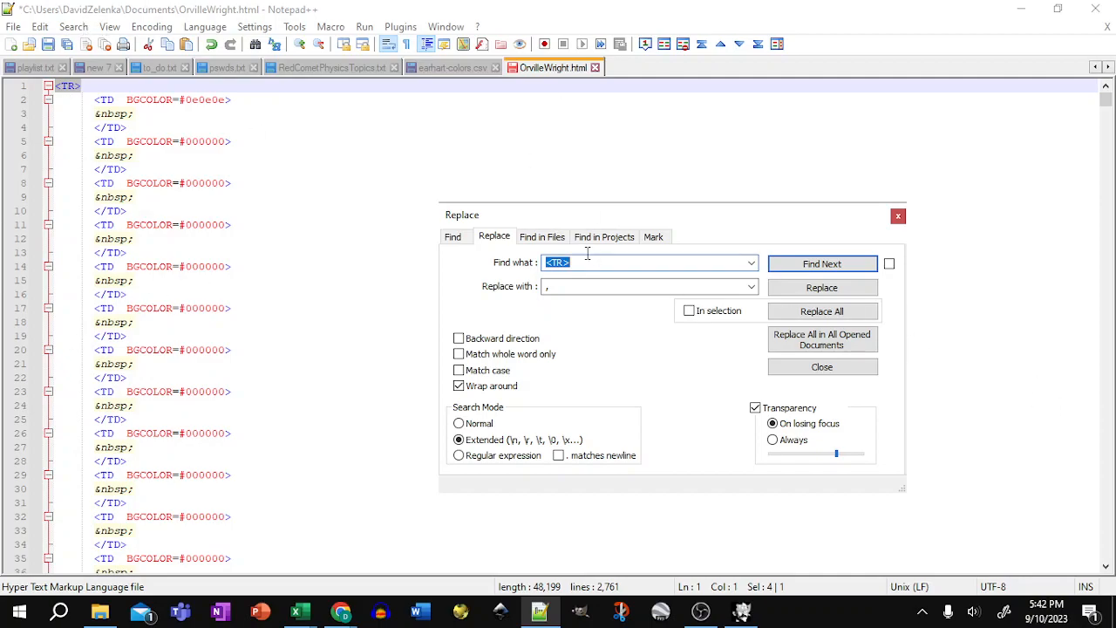
left_click(544, 270)
double_click(560, 287)
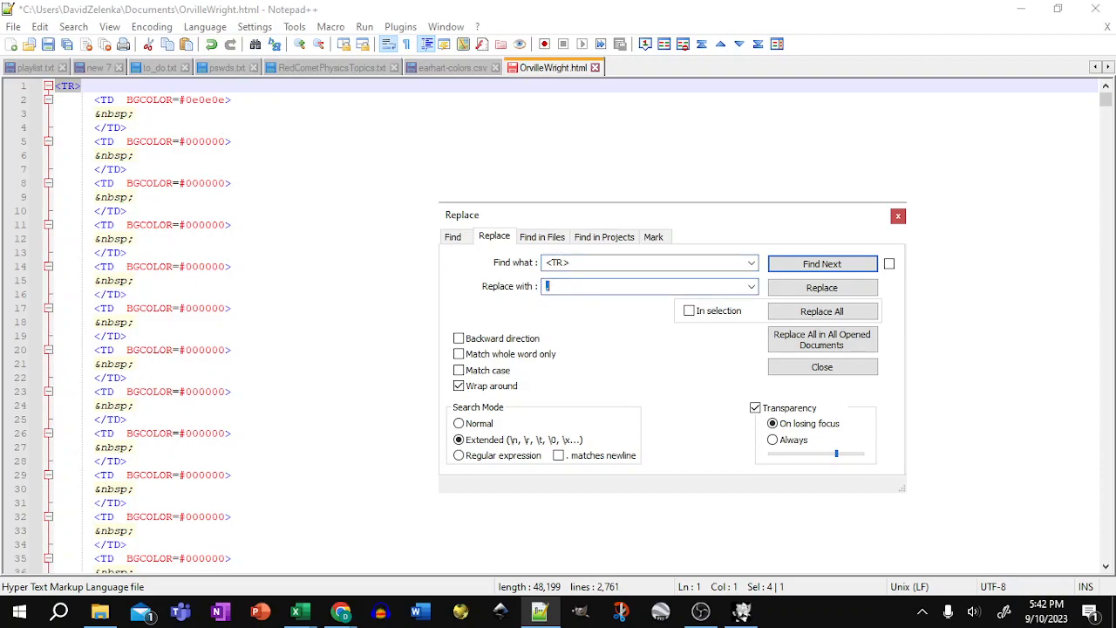
double_click(553, 263)
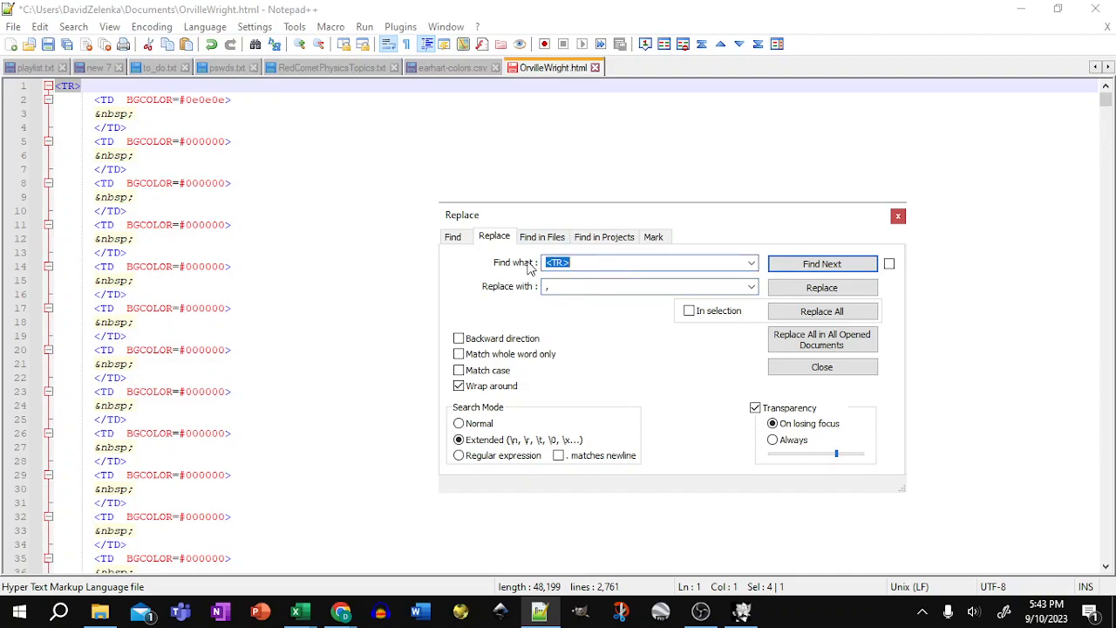
type("\\")
Show the end-of-line symbols to check which line-break character the file uses
left_click(75, 28)
mouse_move(110, 28)
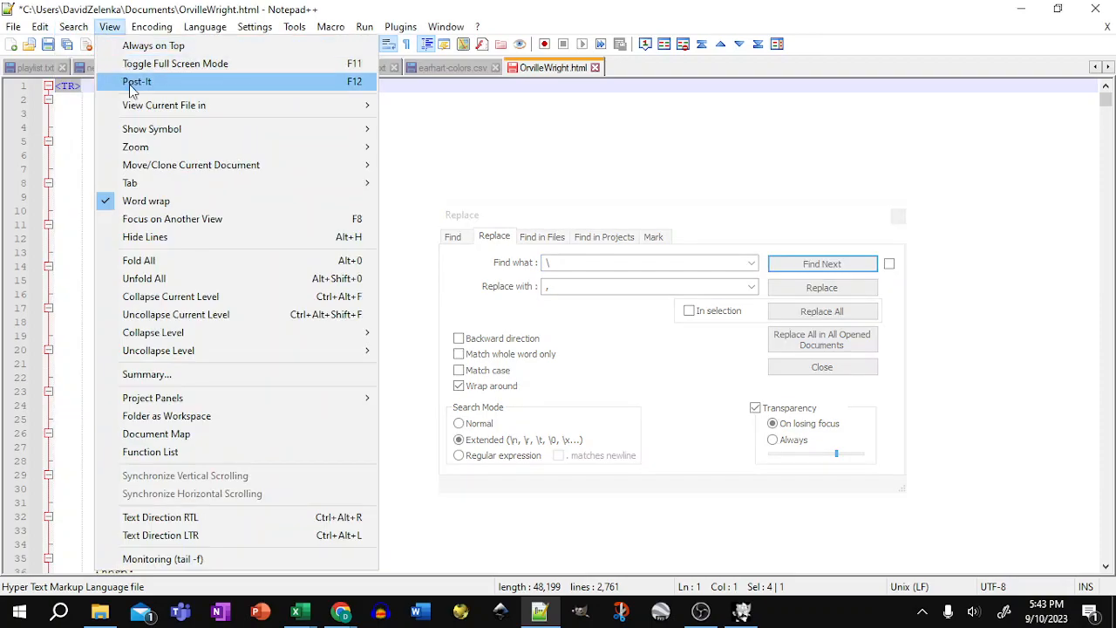
mouse_move(131, 131)
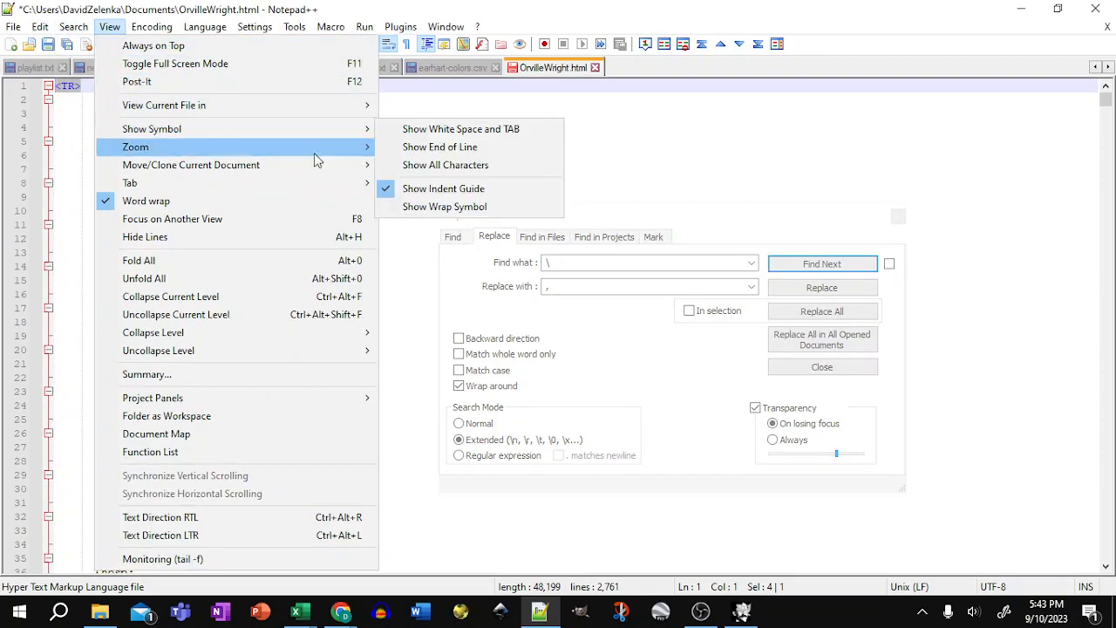
left_click(426, 148)
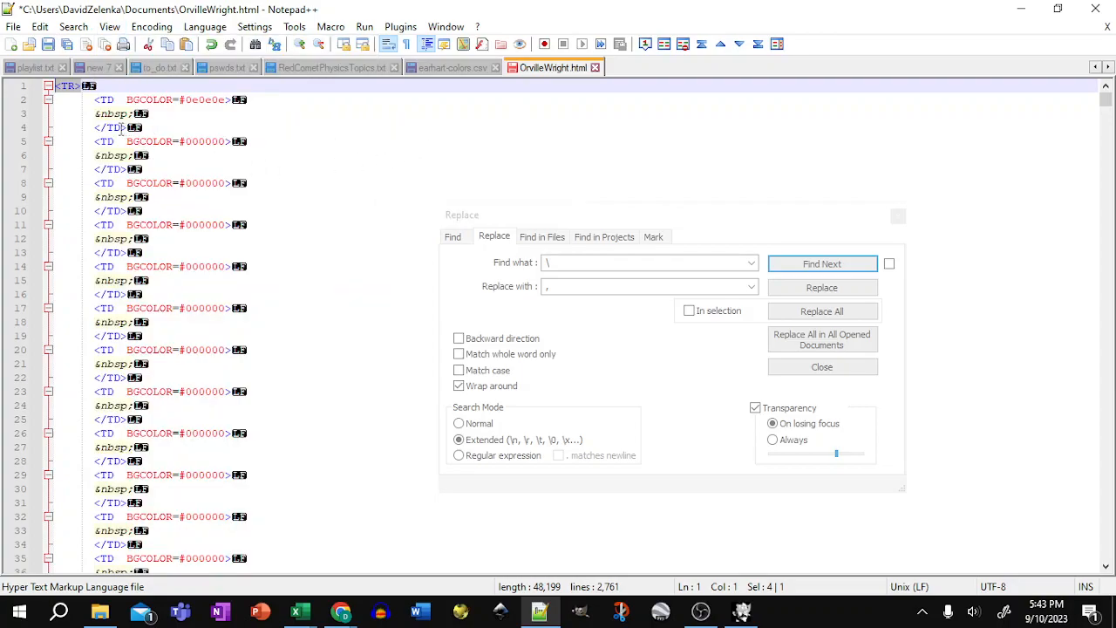
Remove all line breaks from the file by replacing every \n with nothing
left_click(74, 28)
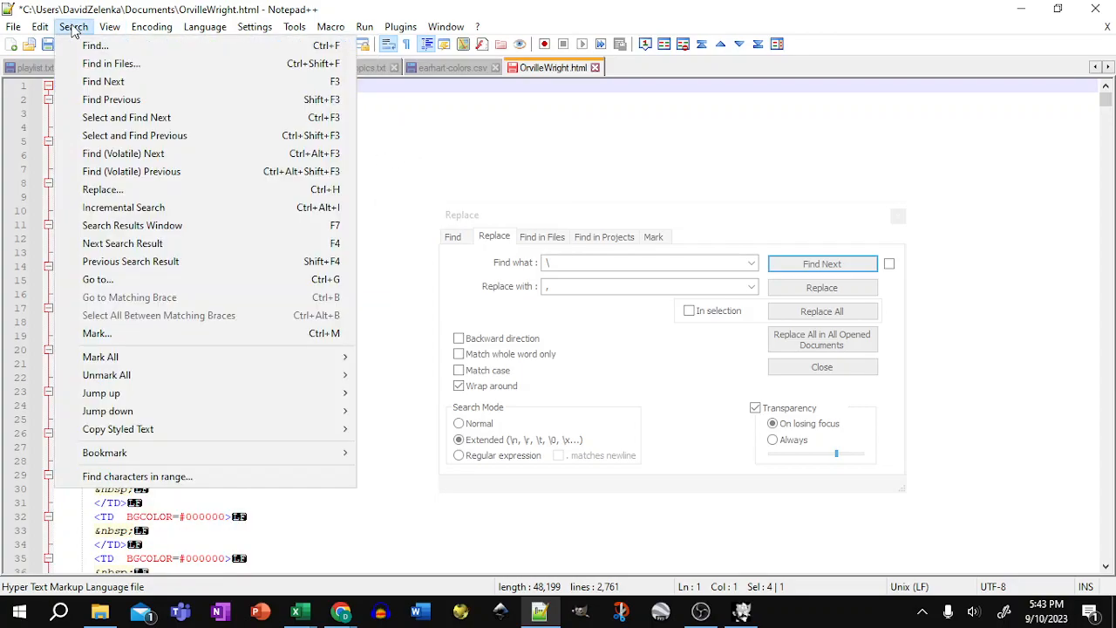
left_click(708, 229)
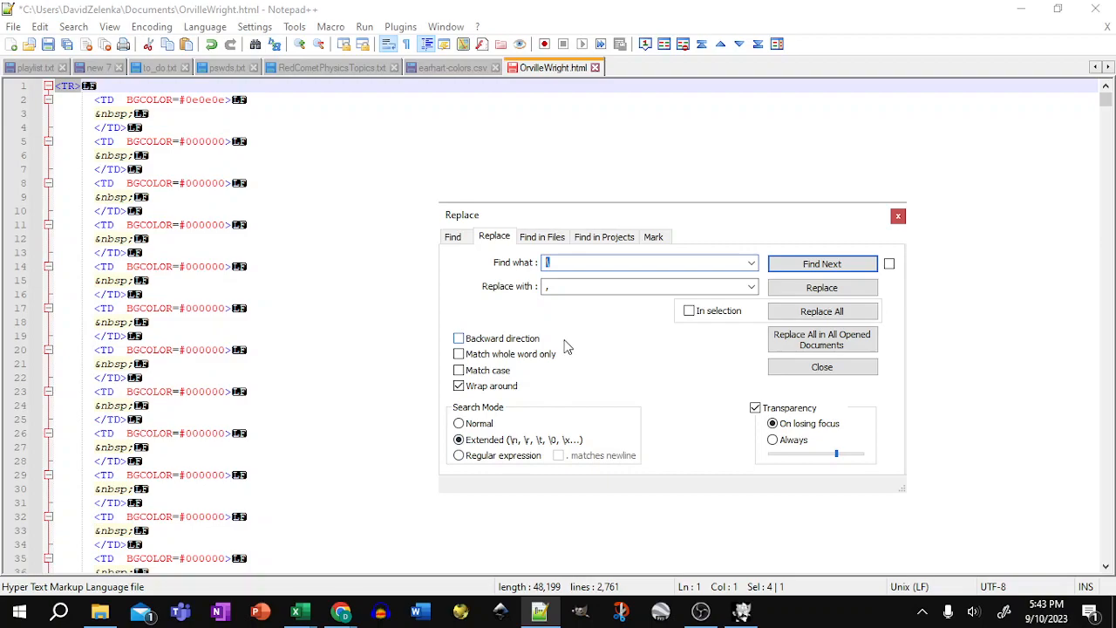
type("\\n")
key("Tab")
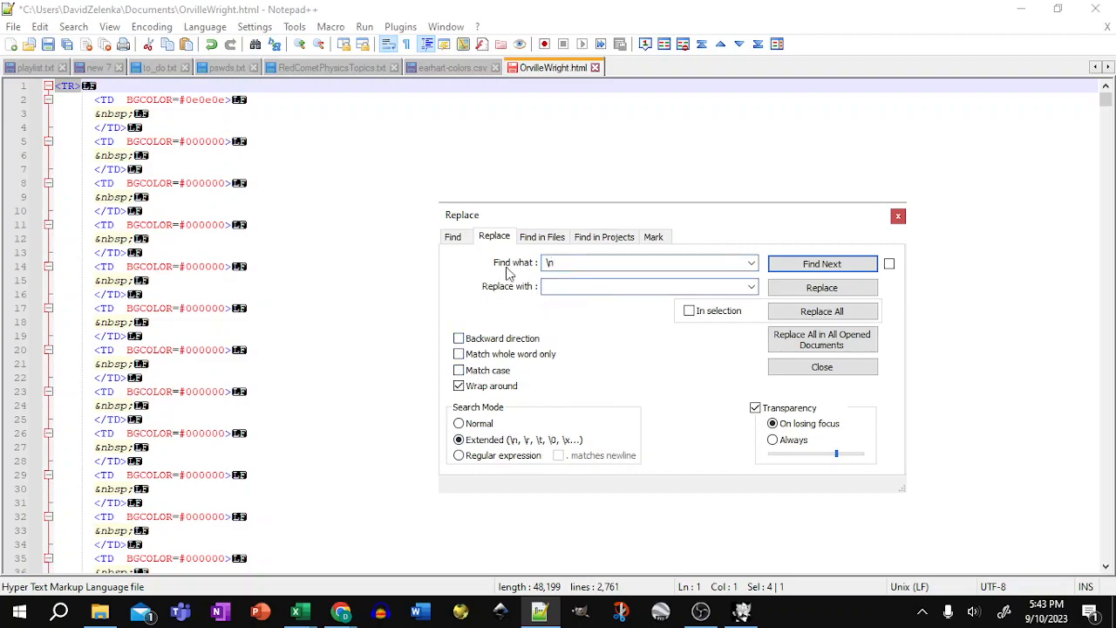
left_click(868, 314)
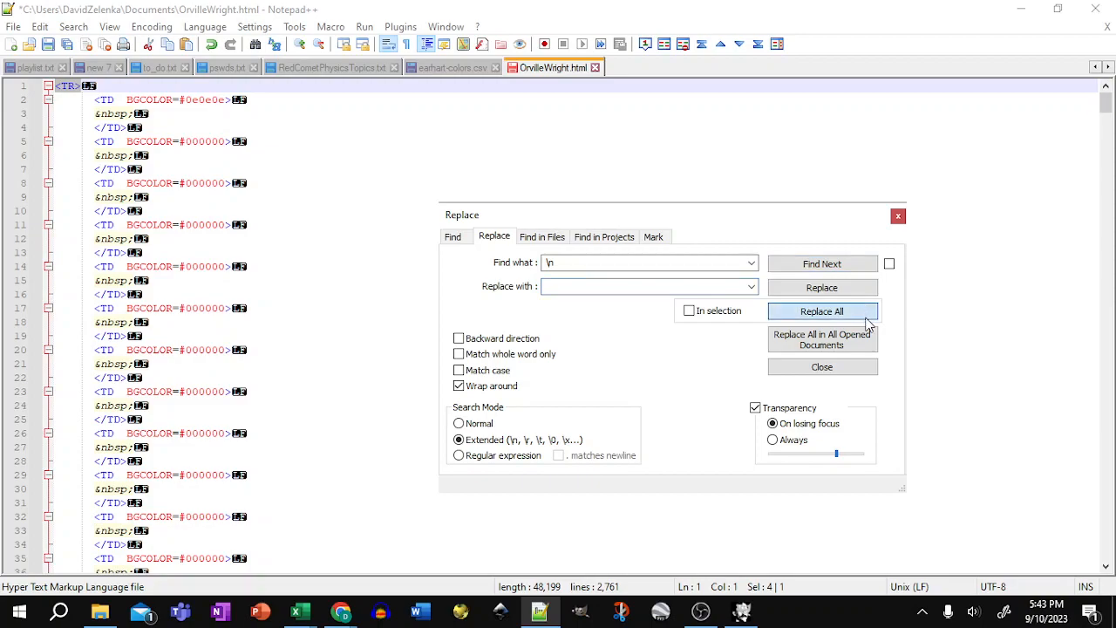
left_click(860, 318)
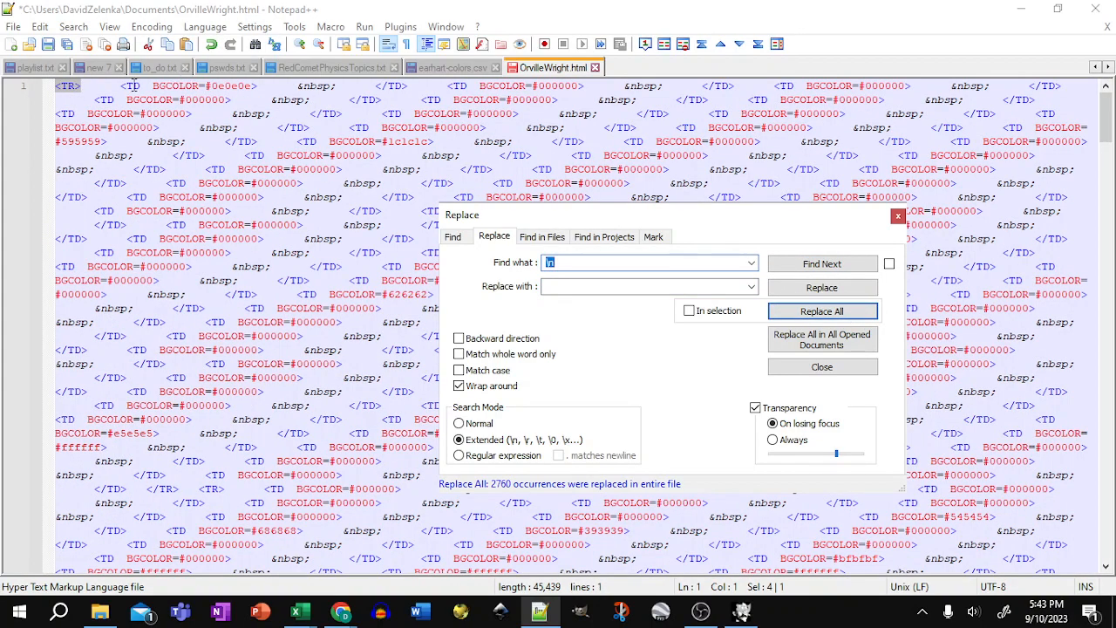
Remove every run of spaces matching the gap between the first <TR> and <TD> throughout the file
left_click_drag(120, 87, 81, 90)
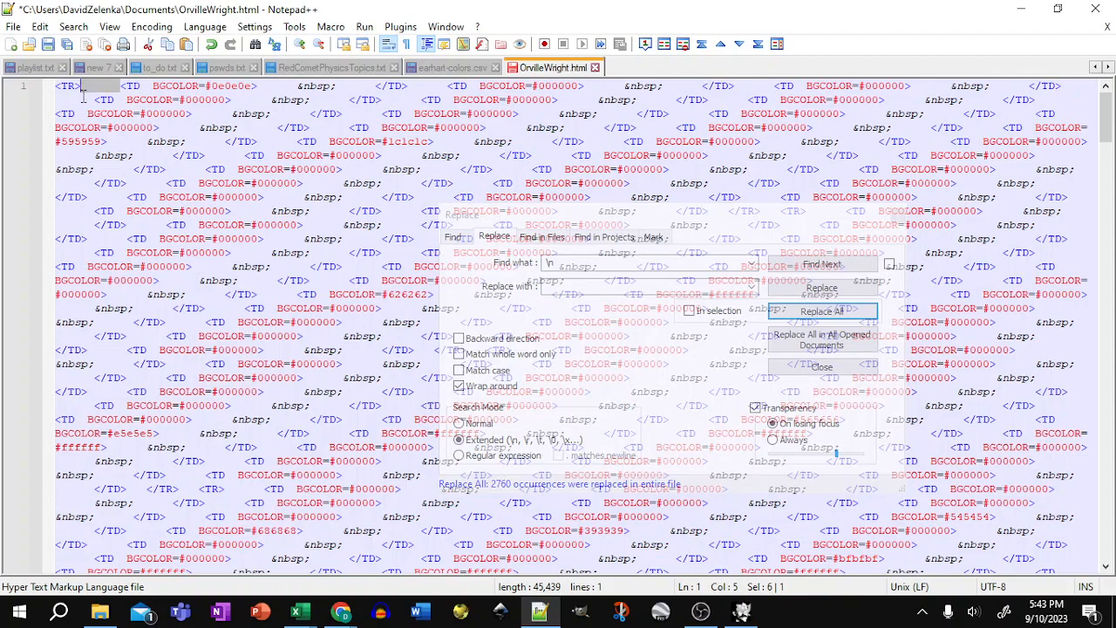
left_click_drag(592, 261, 527, 260)
key("BackSpace")
key("ctrl+v")
left_click(822, 312)
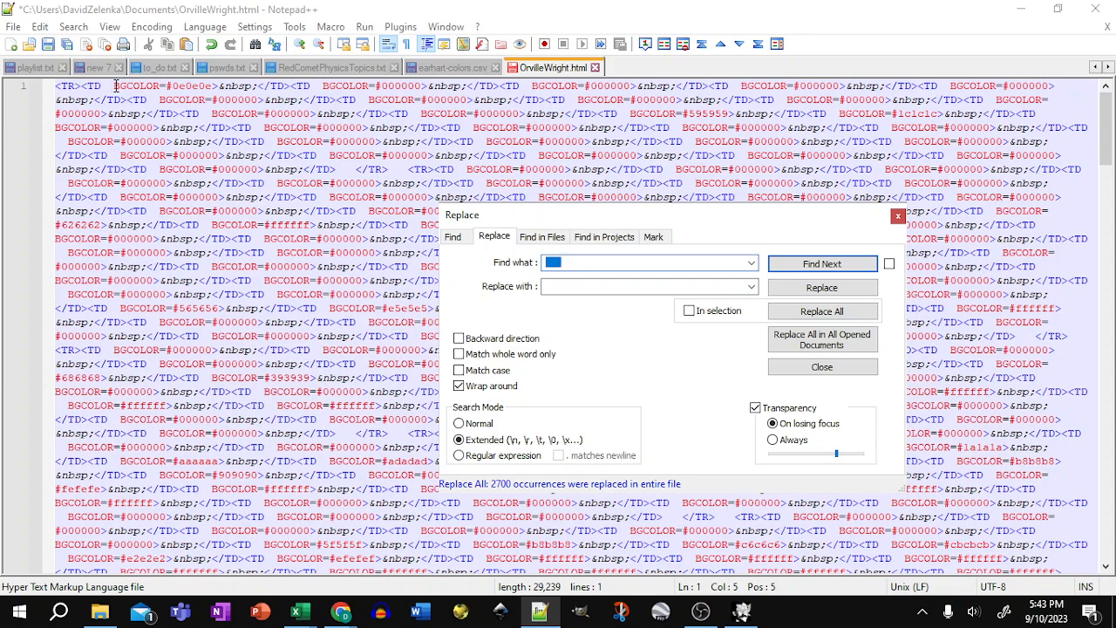
Replace every <TR> tag with \r\n so each table row starts on its own line
left_click_drag(168, 86, 103, 85)
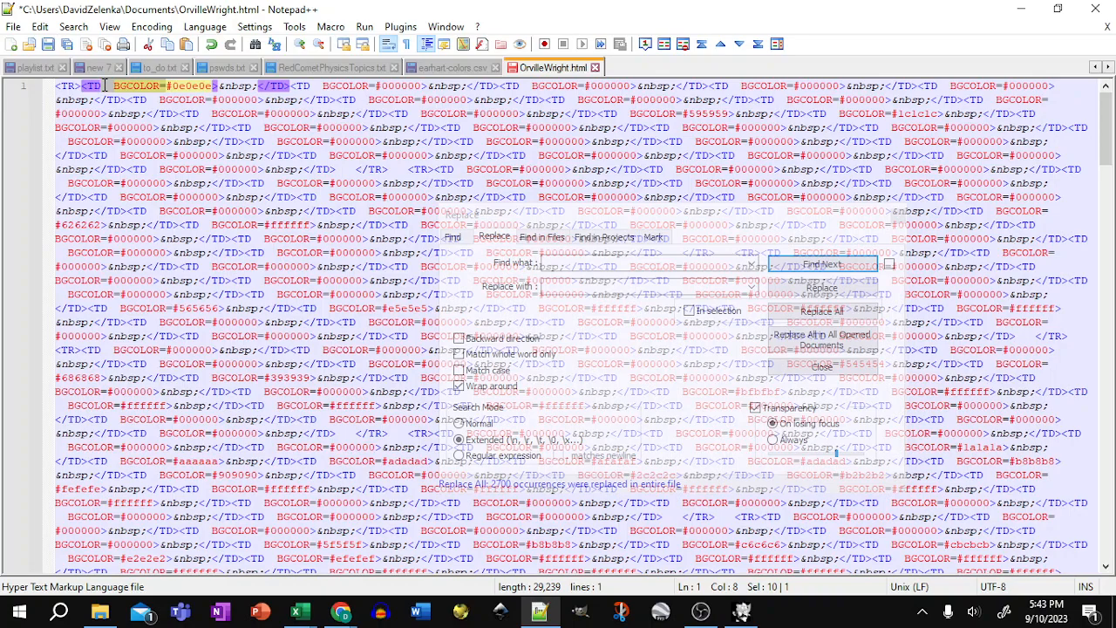
left_click(126, 100)
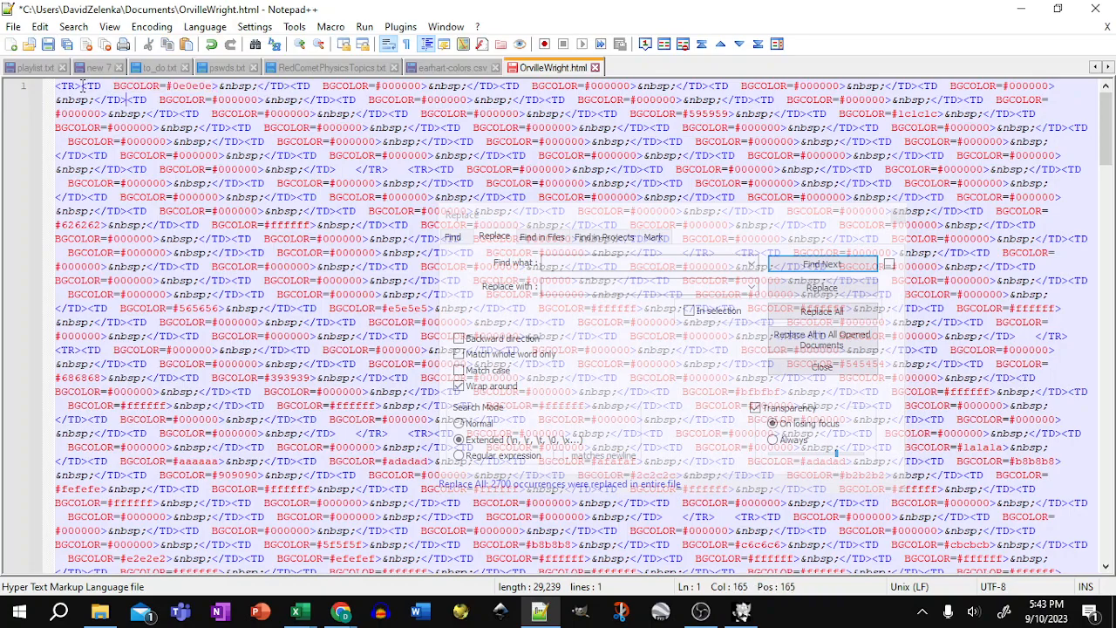
left_click_drag(84, 85, 54, 86)
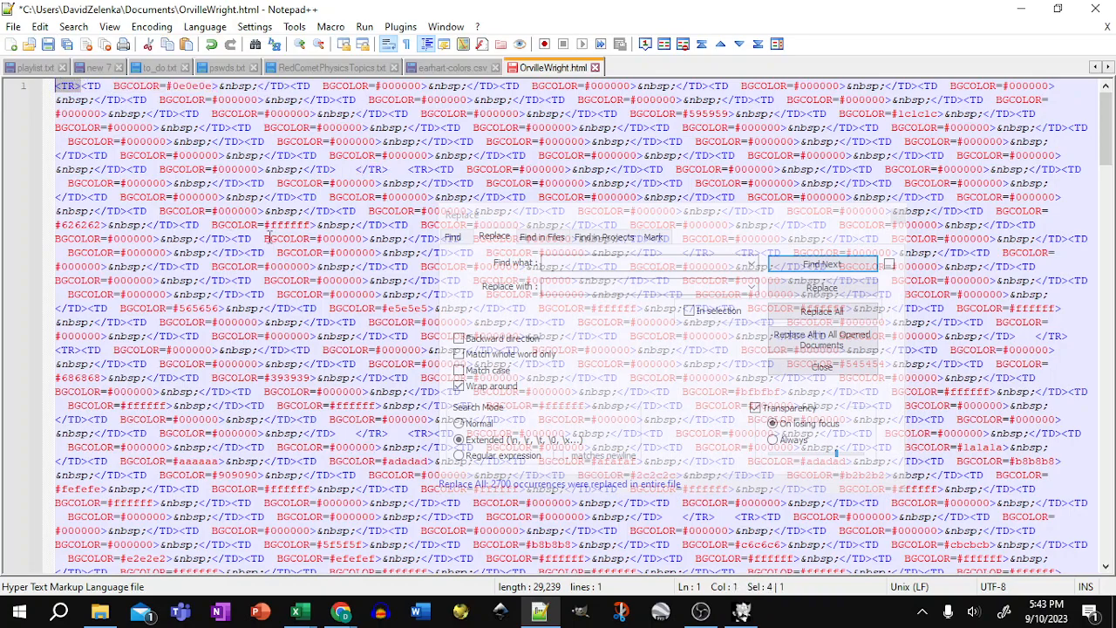
key("ctrl+h")
left_click(580, 261)
left_click(571, 284)
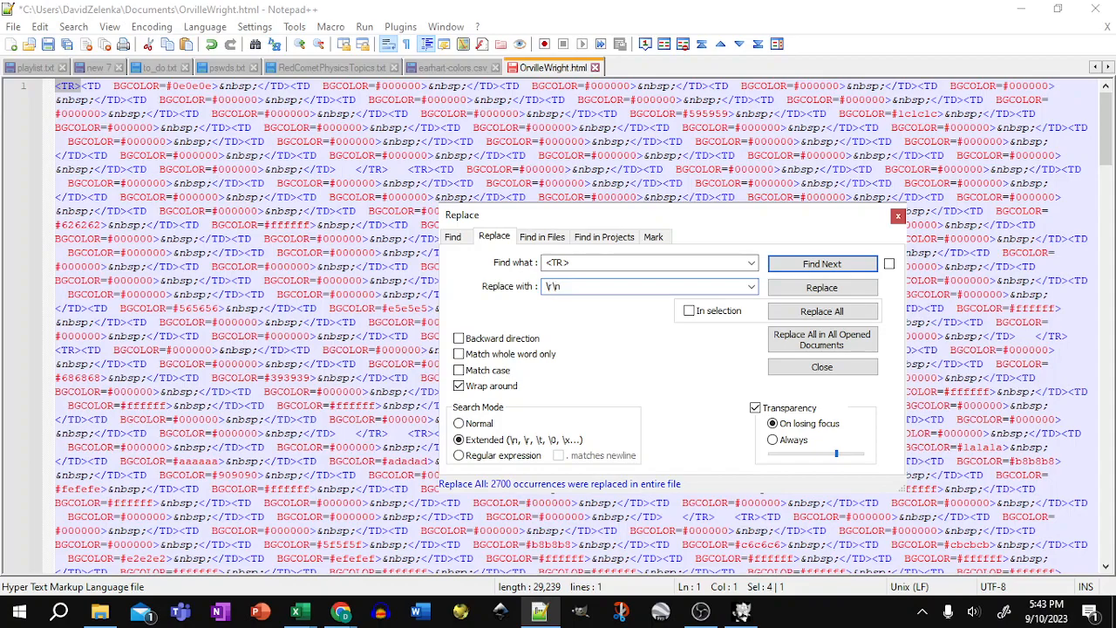
left_click(818, 314)
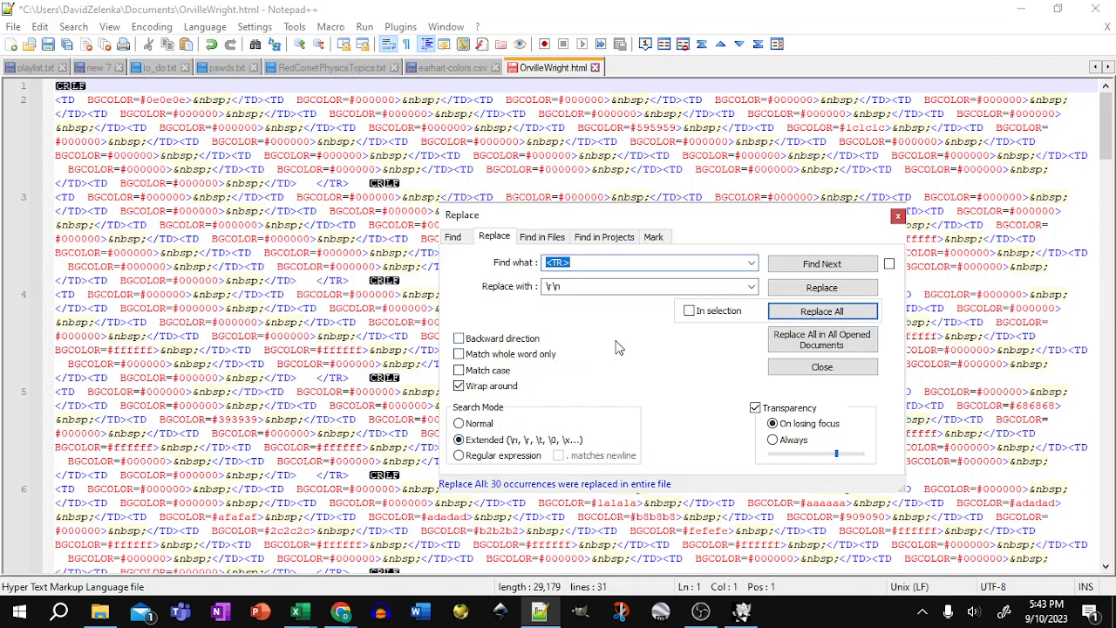
Hide the end-of-line symbols and delete the empty first line of the file
left_click(76, 27)
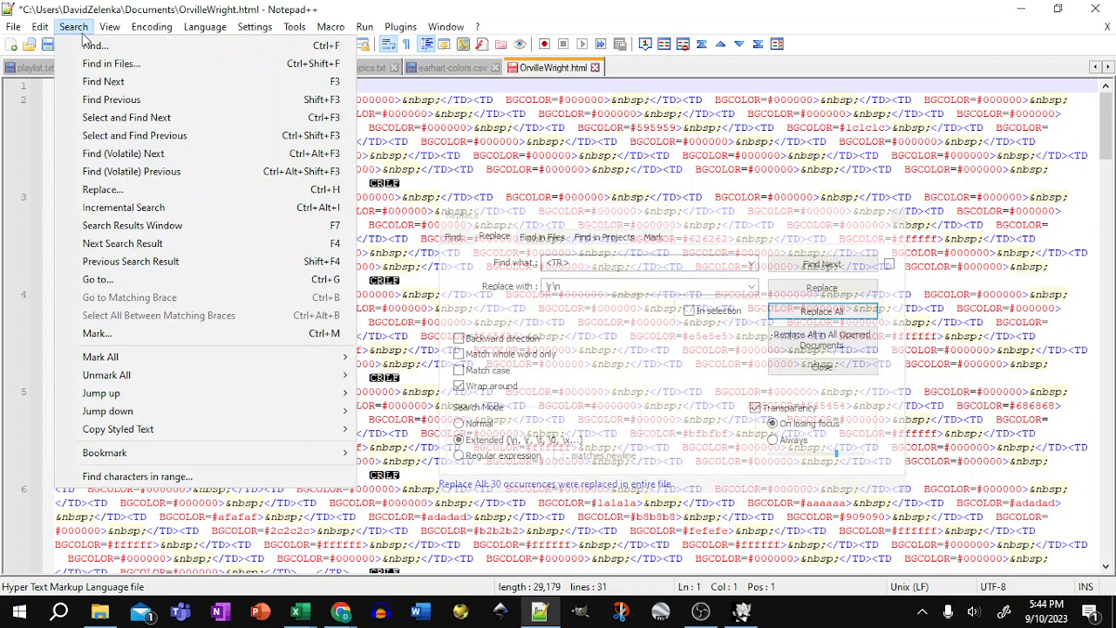
mouse_move(113, 26)
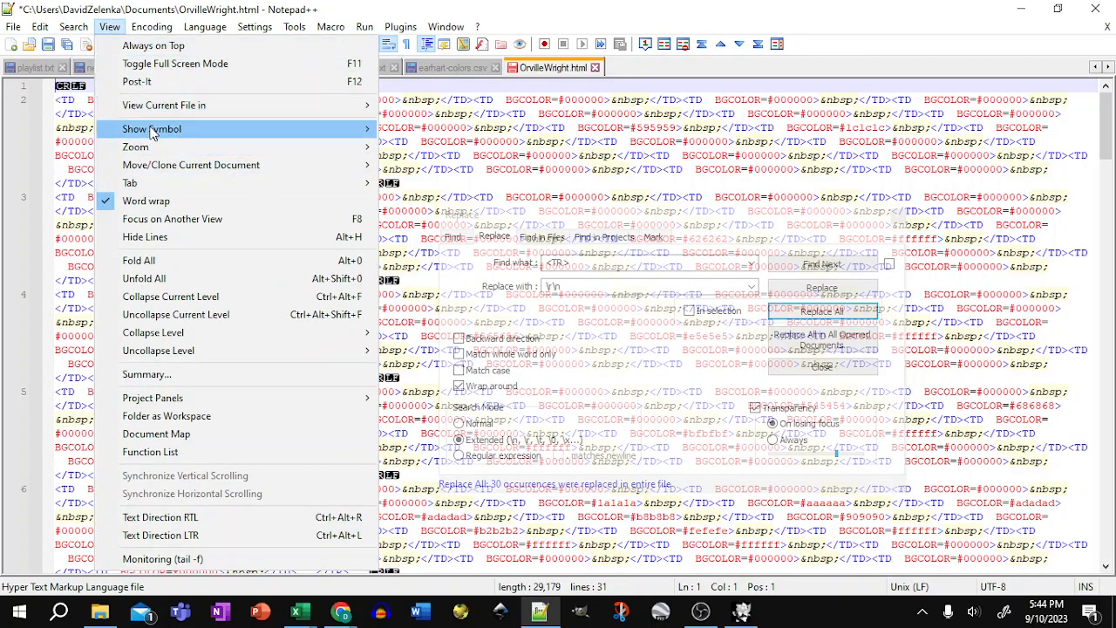
mouse_move(294, 128)
left_click(415, 150)
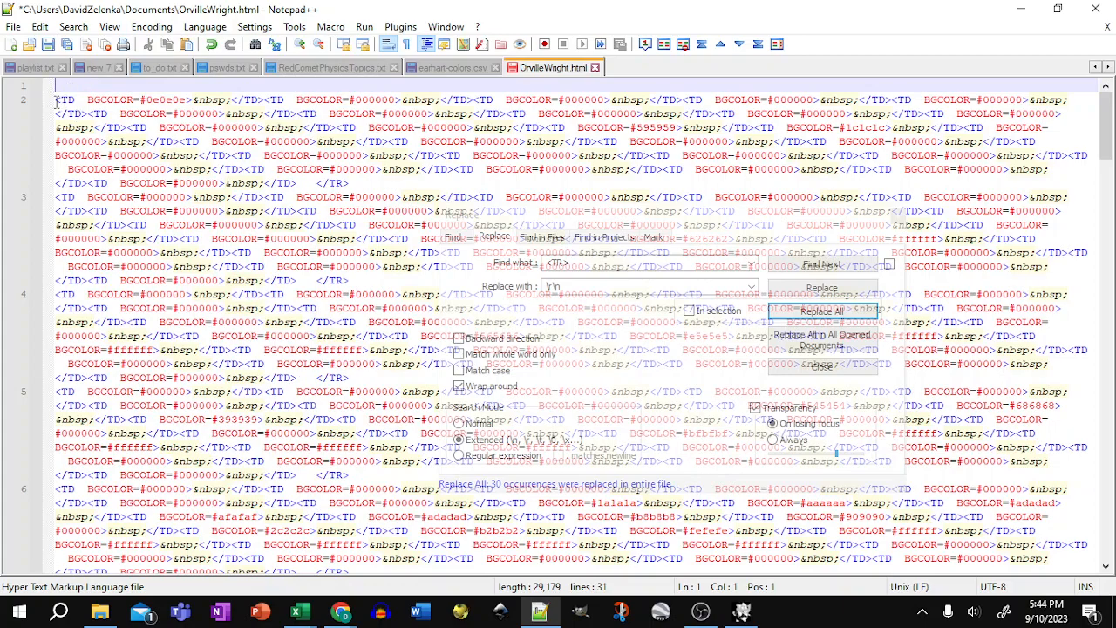
key("Delete")
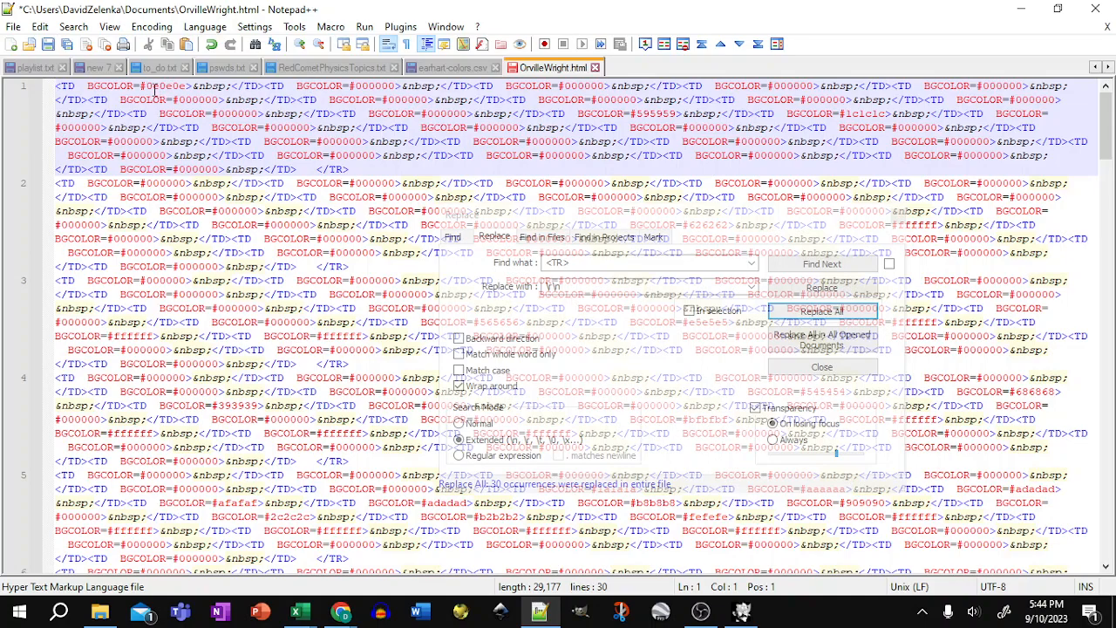
Replace every ">&nbsp;</TD><TD BGCOLOR=" between the hex color codes with a tab (\t)
left_click_drag(187, 84, 140, 86)
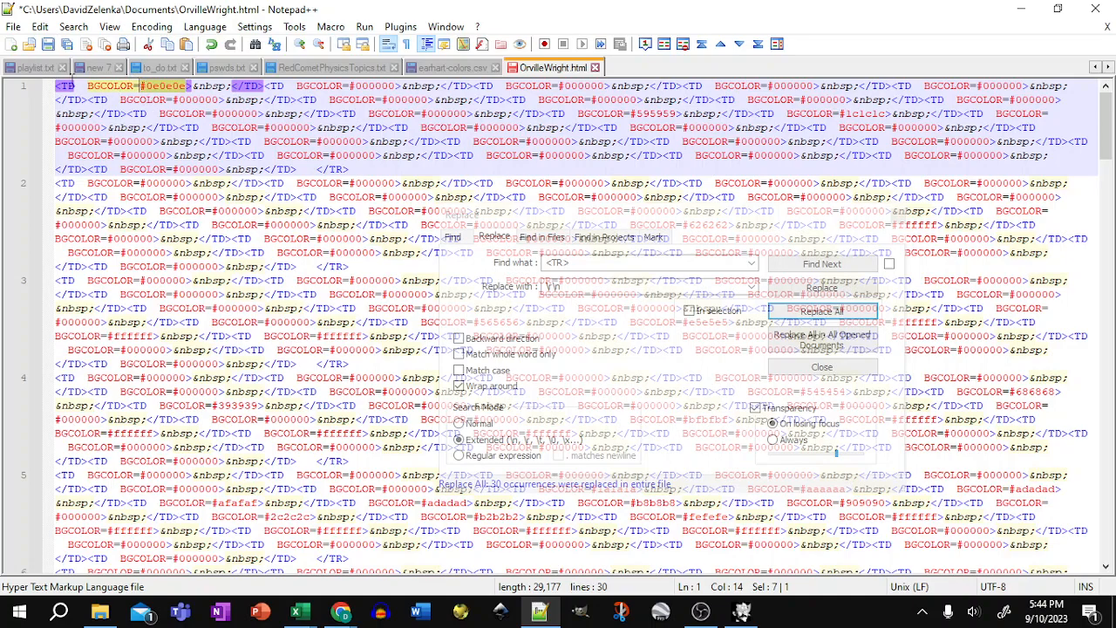
left_click(85, 85)
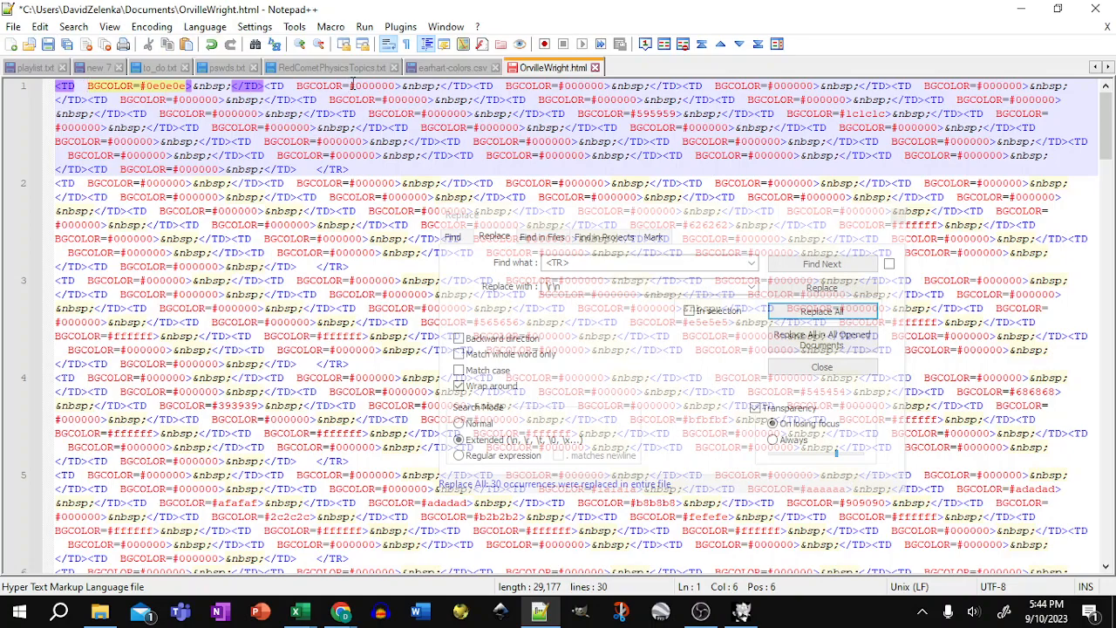
left_click_drag(352, 86, 186, 85)
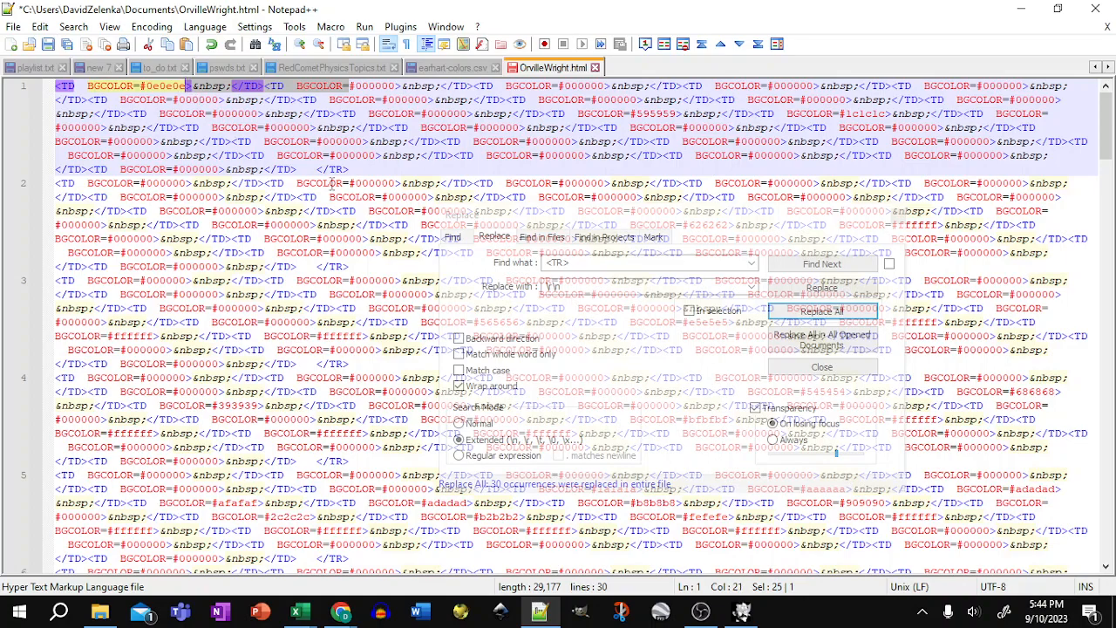
key("ctrl+h")
key("Tab")
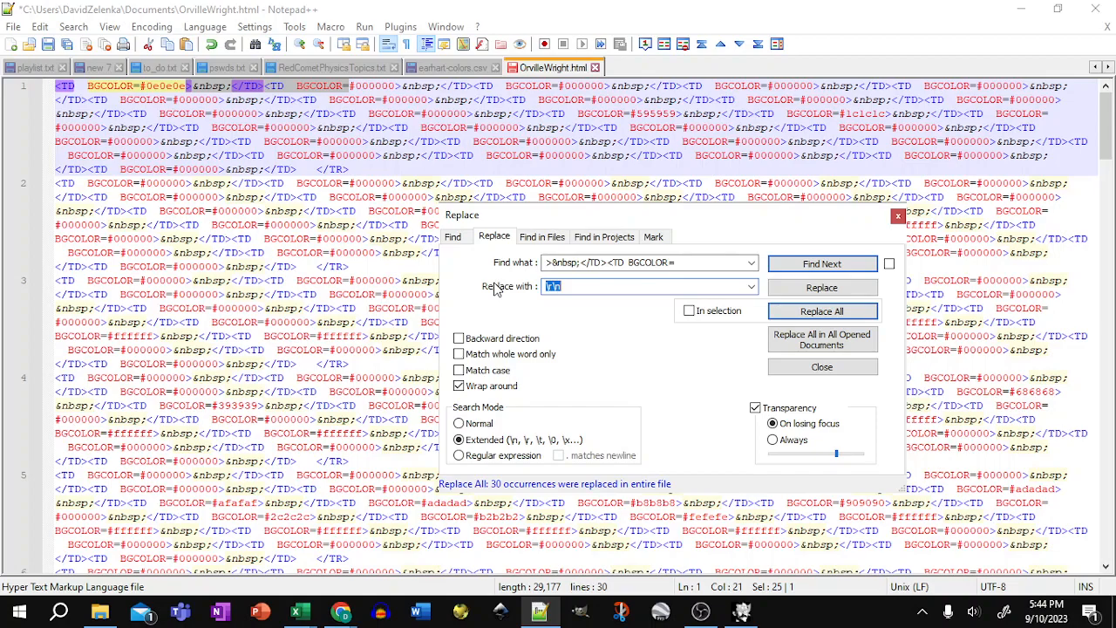
type("\\t")
left_click(805, 312)
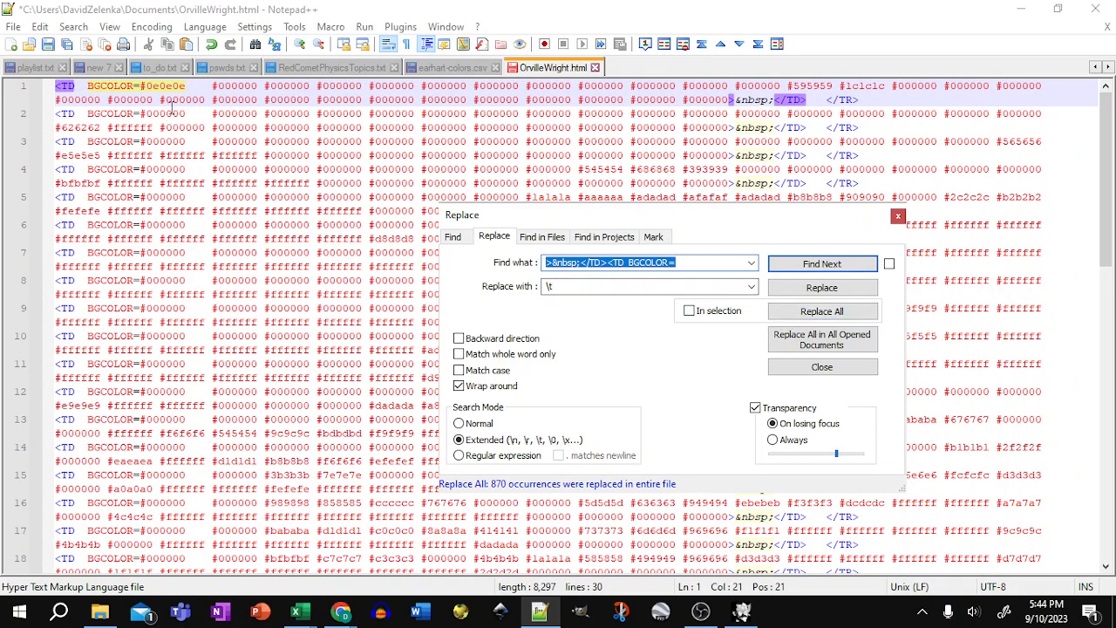
Remove every "<TD BGCOLOR=" prefix from the line starts throughout the file, replacing it with nothing
left_click_drag(214, 85, 194, 86)
left_click_drag(265, 86, 259, 86)
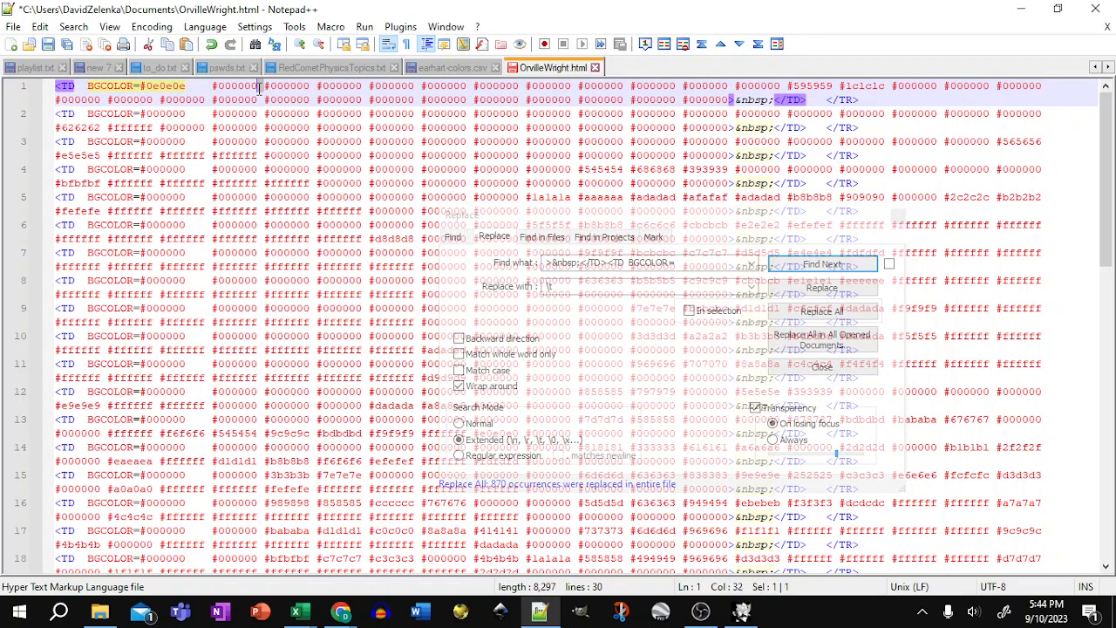
left_click(139, 85)
left_click_drag(141, 86, 55, 85)
key("ctrl+c")
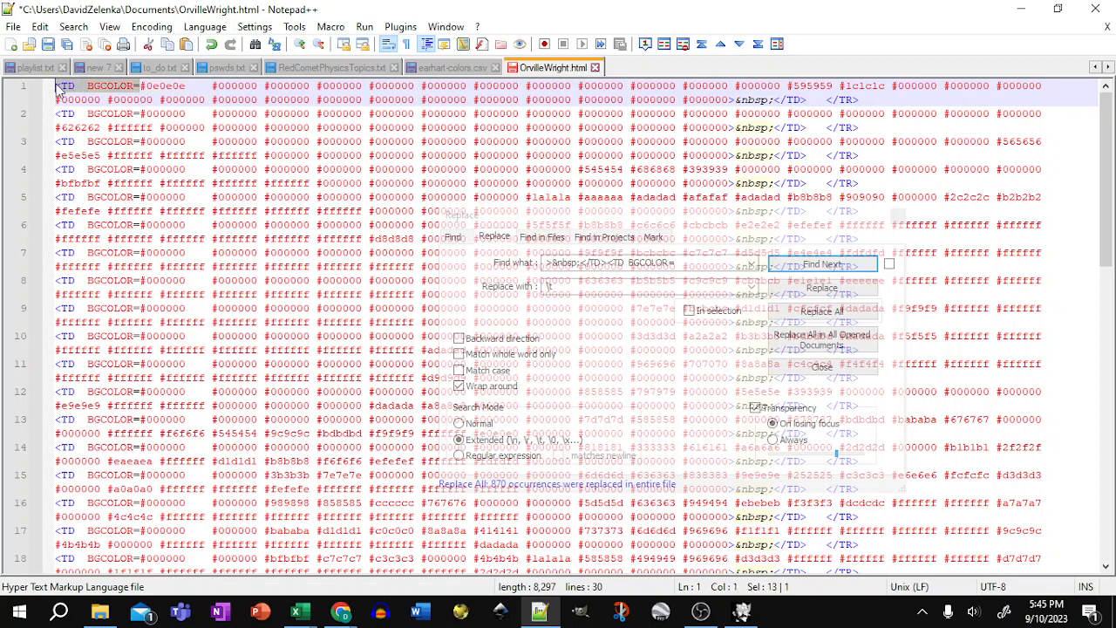
left_click_drag(684, 262, 508, 245)
key("ctrl+v")
double_click(586, 286)
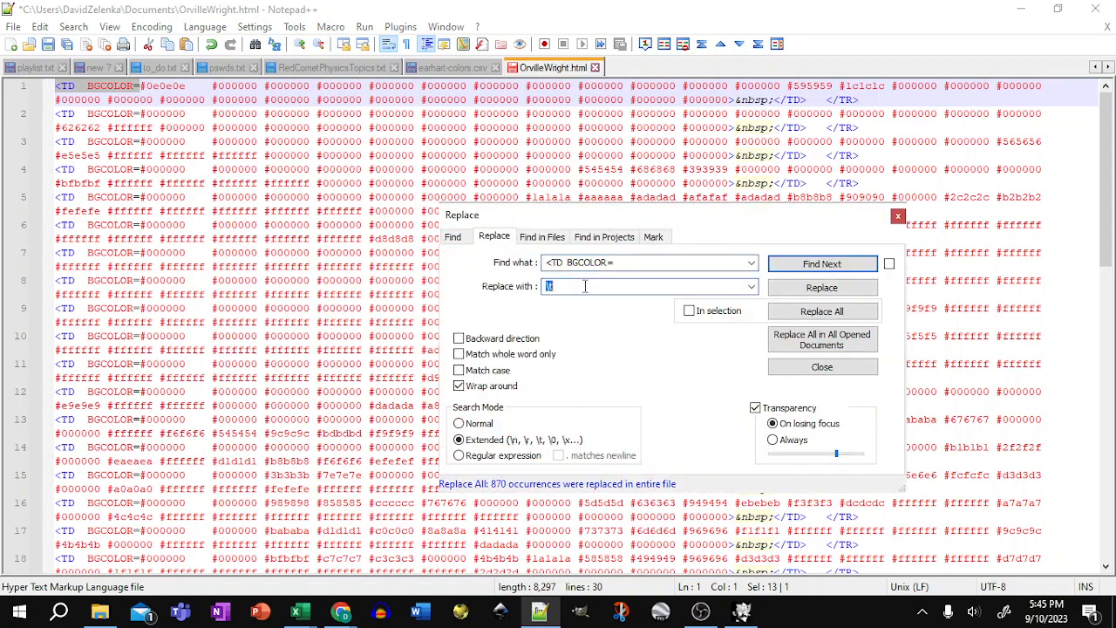
left_click(802, 314)
Remove every ">&nbsp;</TD> </TR>" row ending throughout the file, replacing it with nothing
left_click_drag(757, 100, 625, 100)
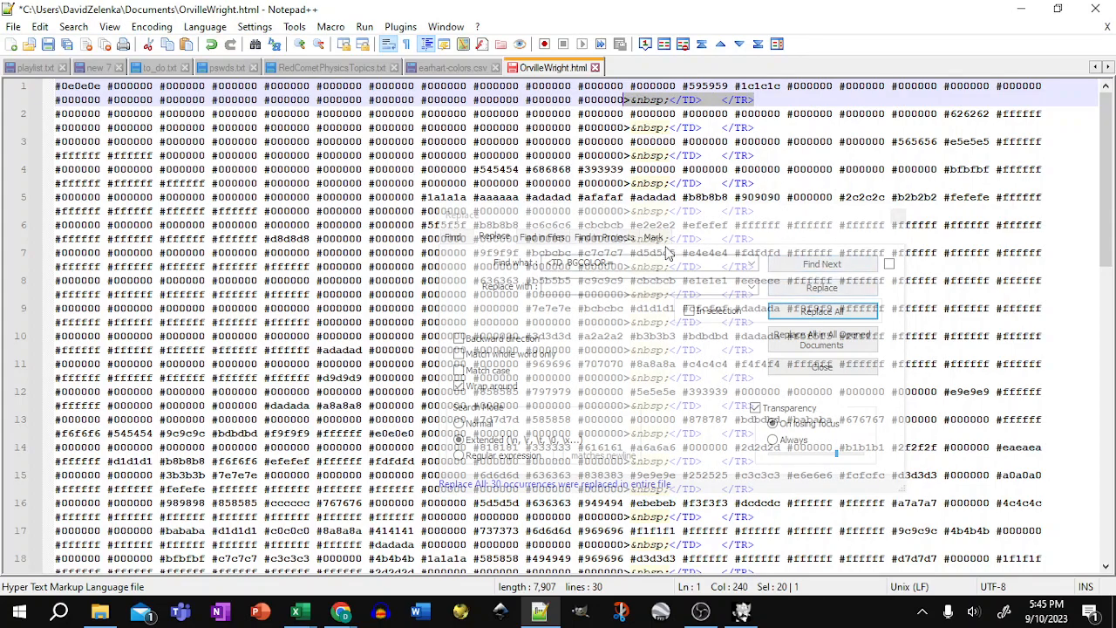
left_click_drag(621, 263, 443, 259)
type(">&nbsp;</TD>   </TR>")
key("Tab")
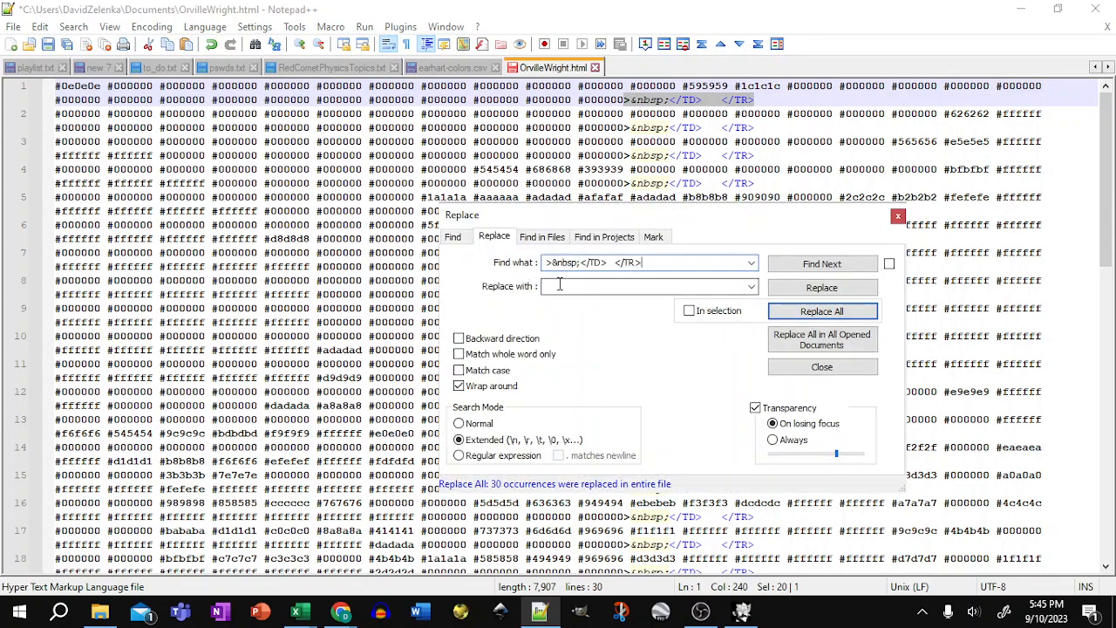
left_click(821, 311)
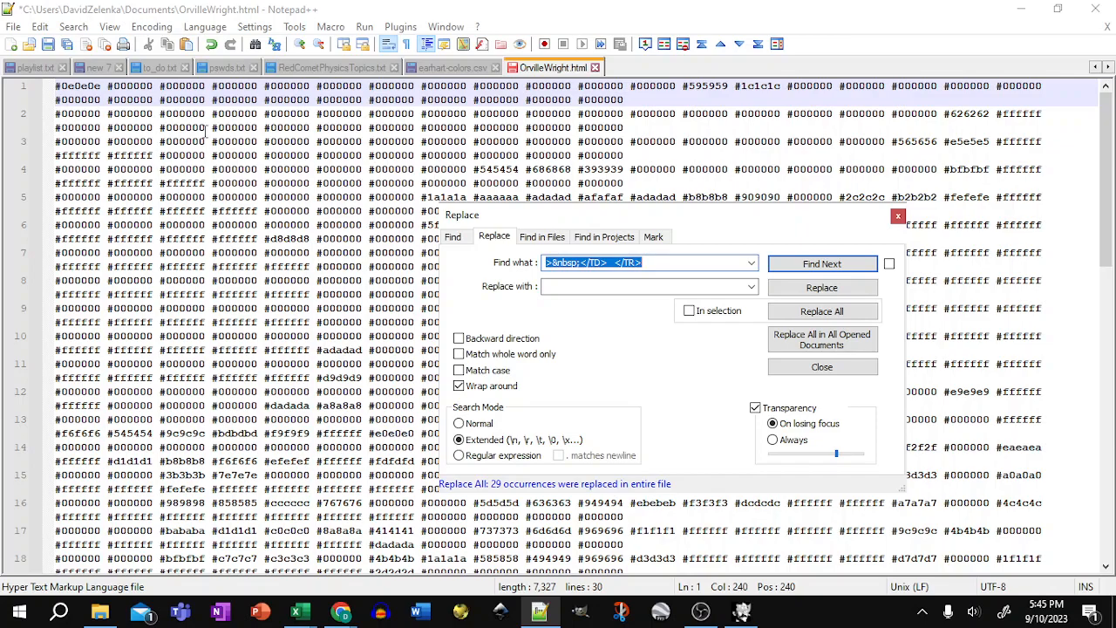
Delete the leftover ">&nbsp;</TD>" at the end of line 30
scroll(157, 281, "down", 9)
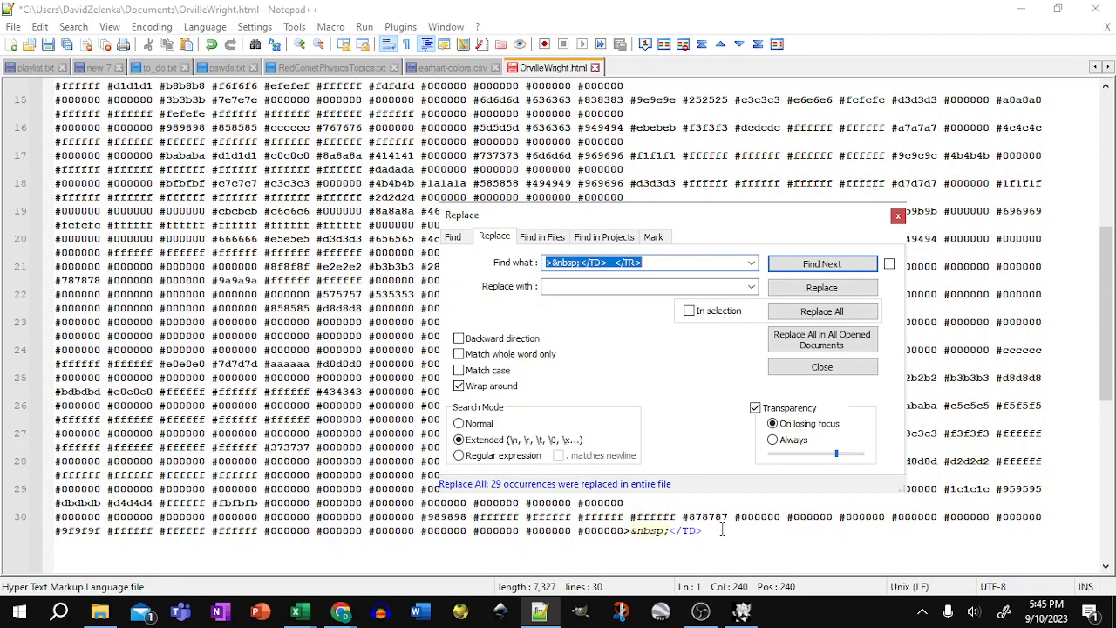
left_click_drag(710, 529, 630, 533)
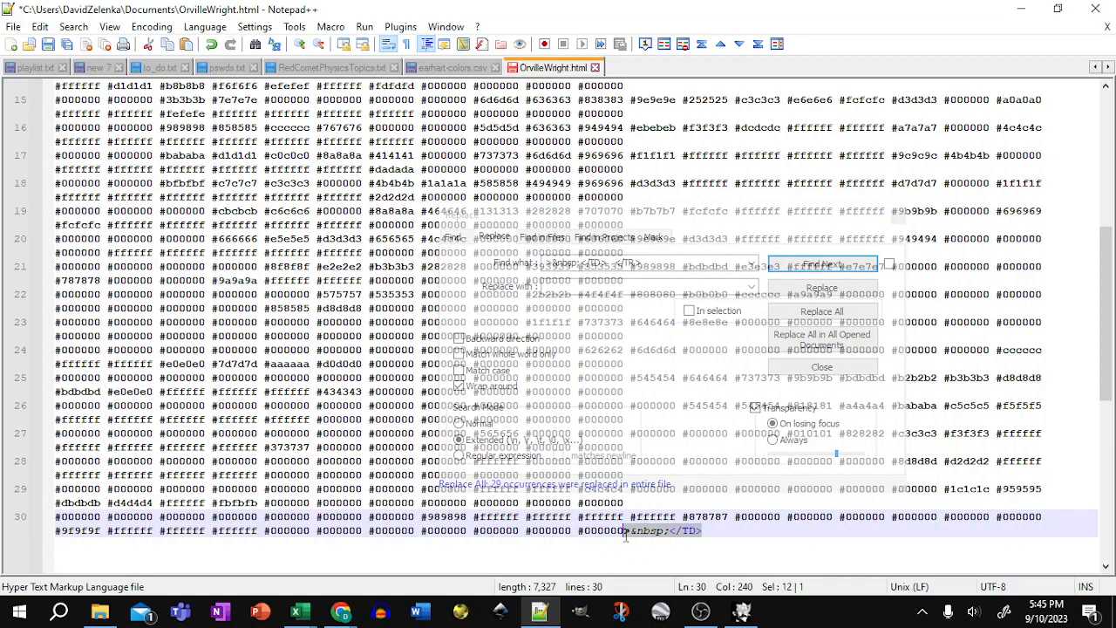
key("Delete")
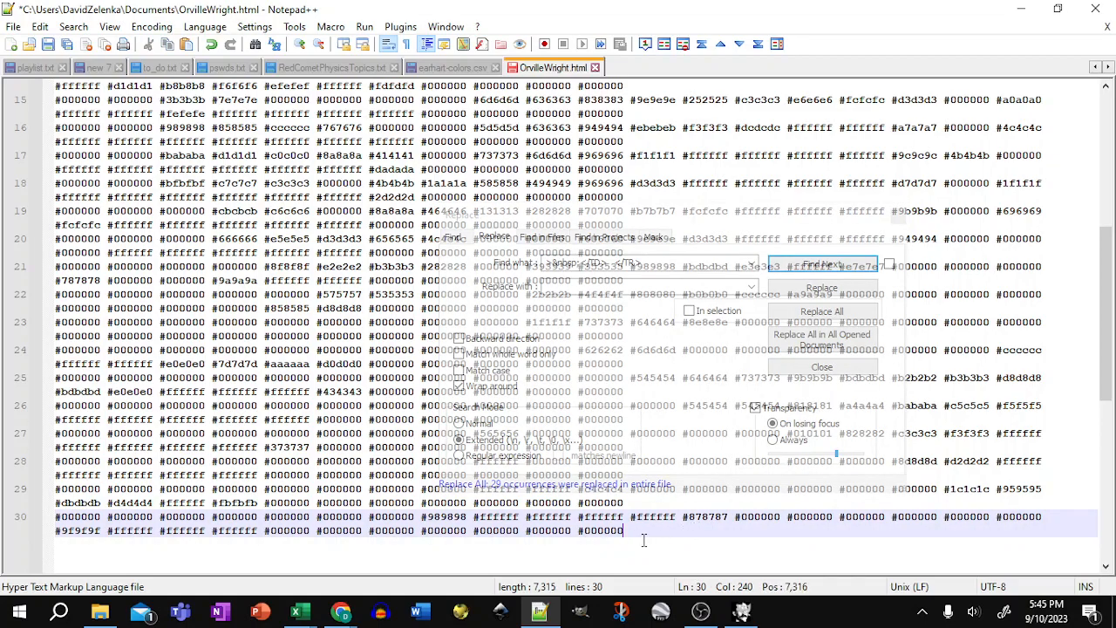
Copy all the hex color codes and paste them into Book1 in Excel starting at cell A32, below the pixel portrait
key("ctrl+a")
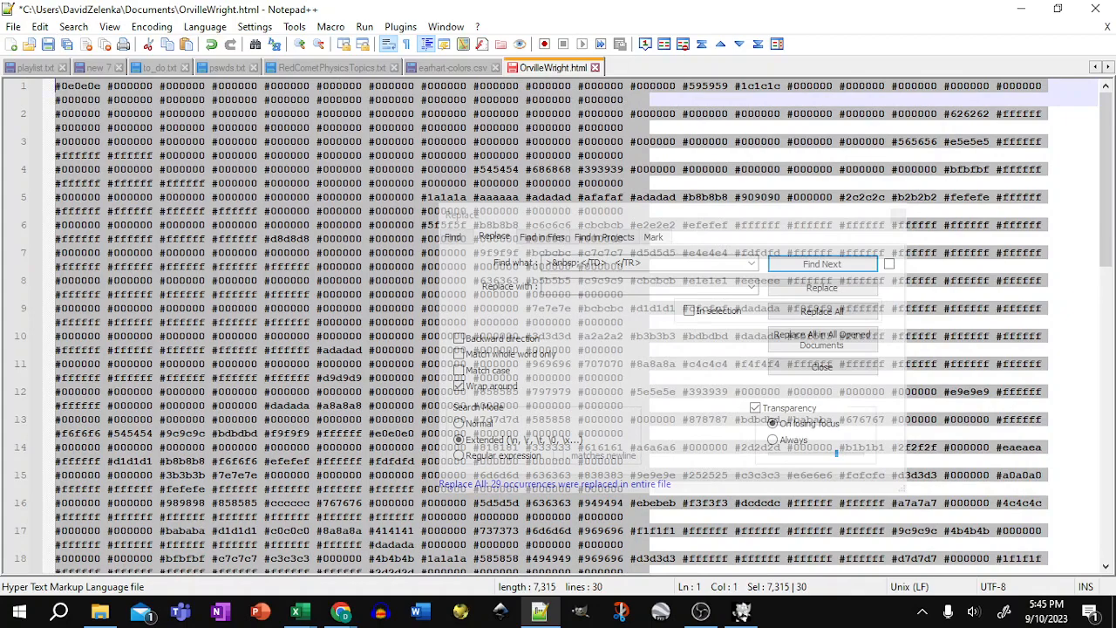
key("alt+Tab")
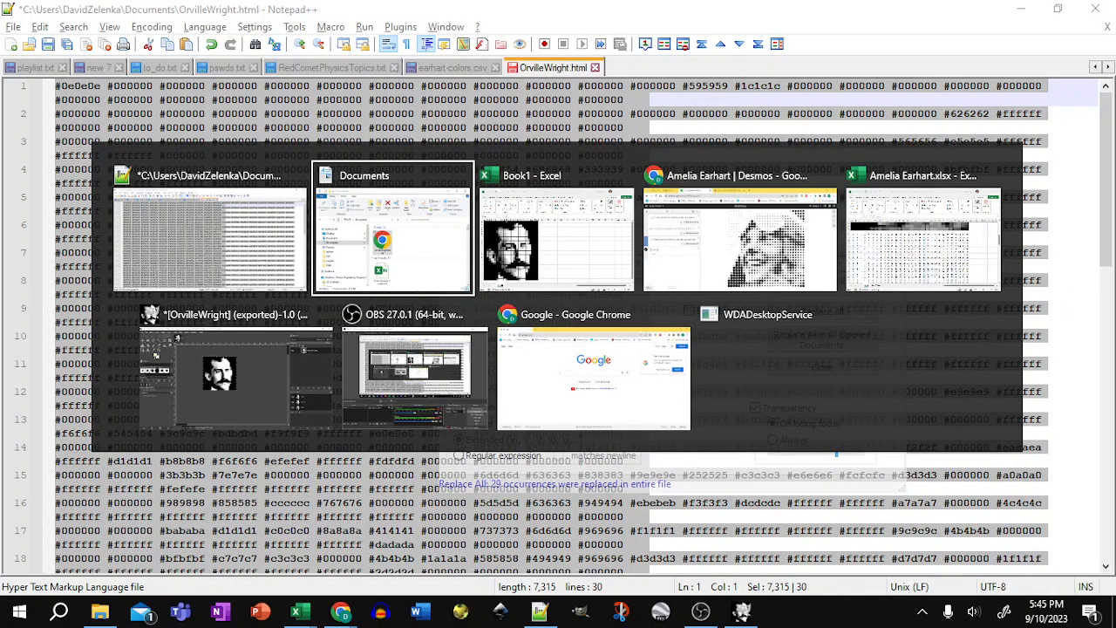
key("alt+Tab")
scroll(496, 375, "down", 7)
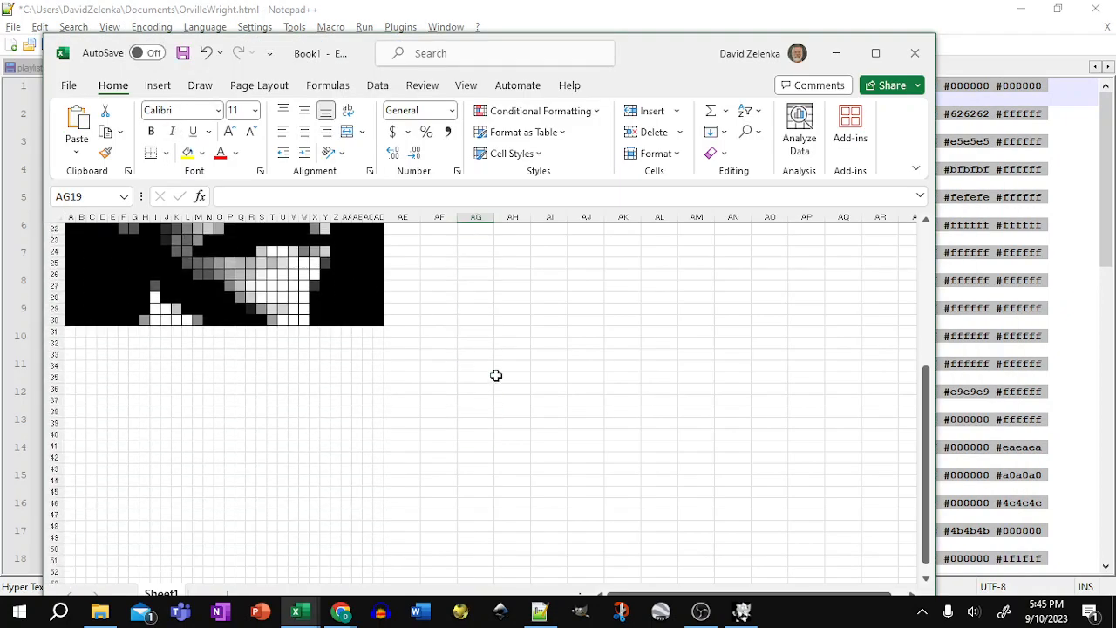
left_click(69, 342)
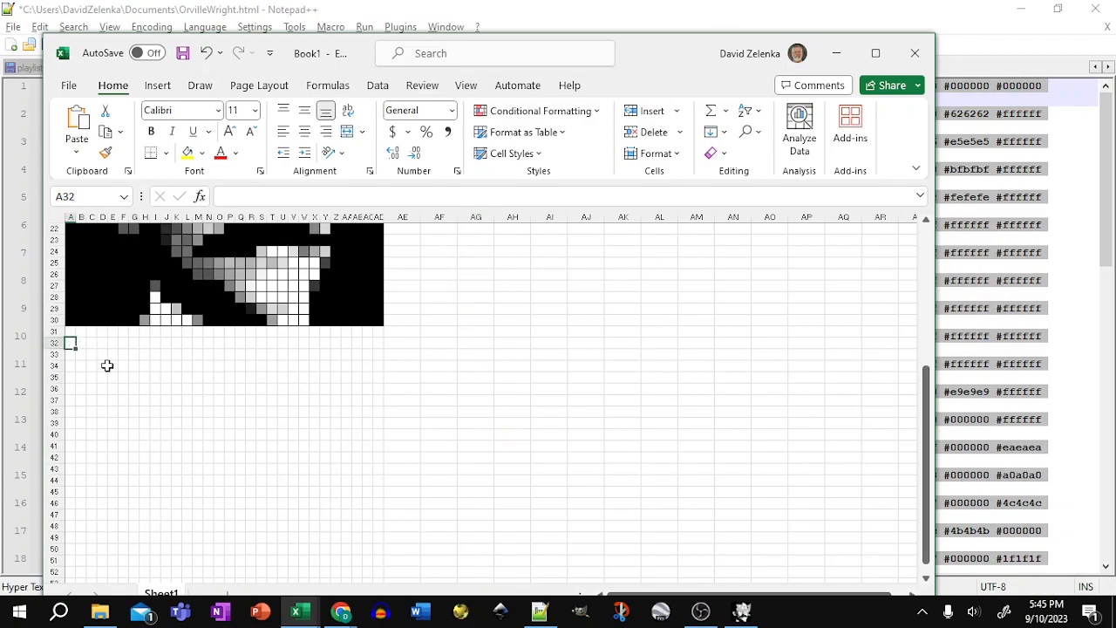
key("ctrl+v")
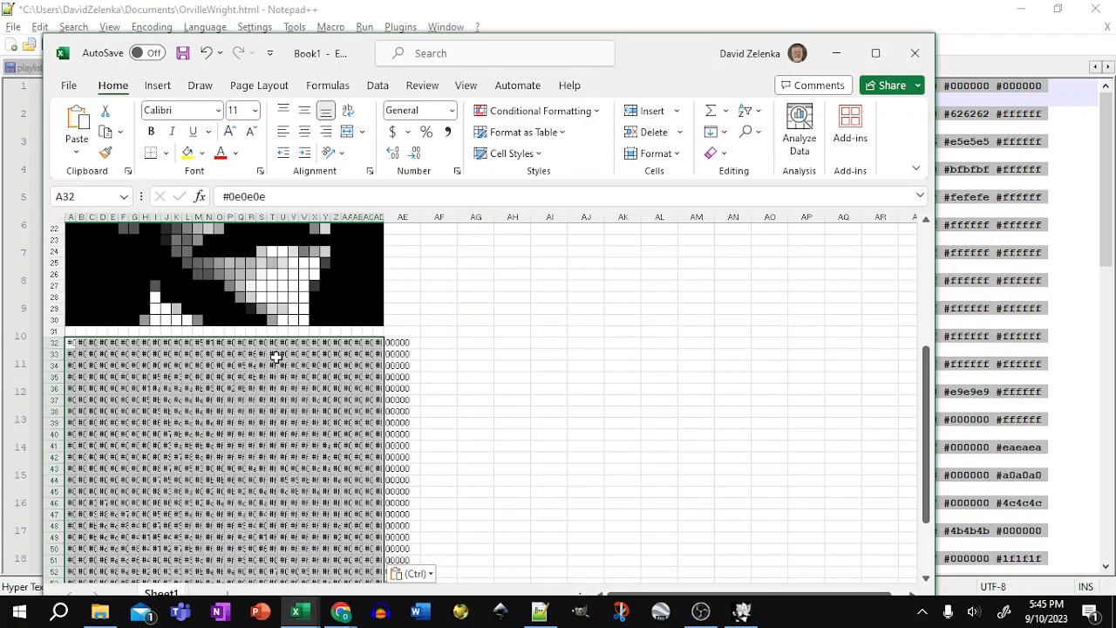
scroll(234, 518, "down", 2)
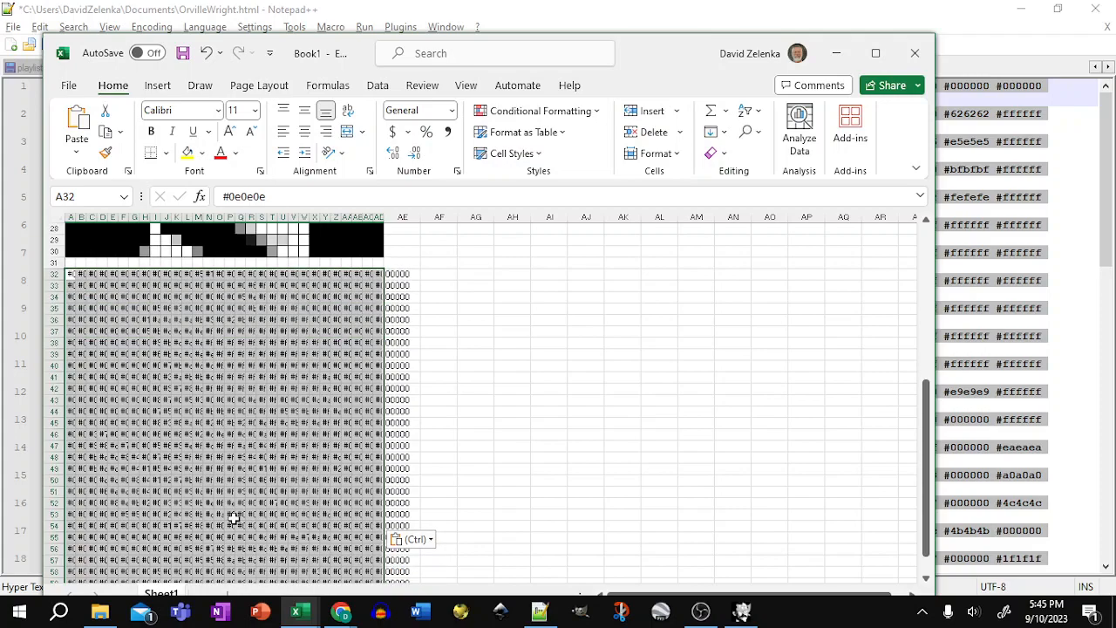
scroll(233, 518, "down", 3)
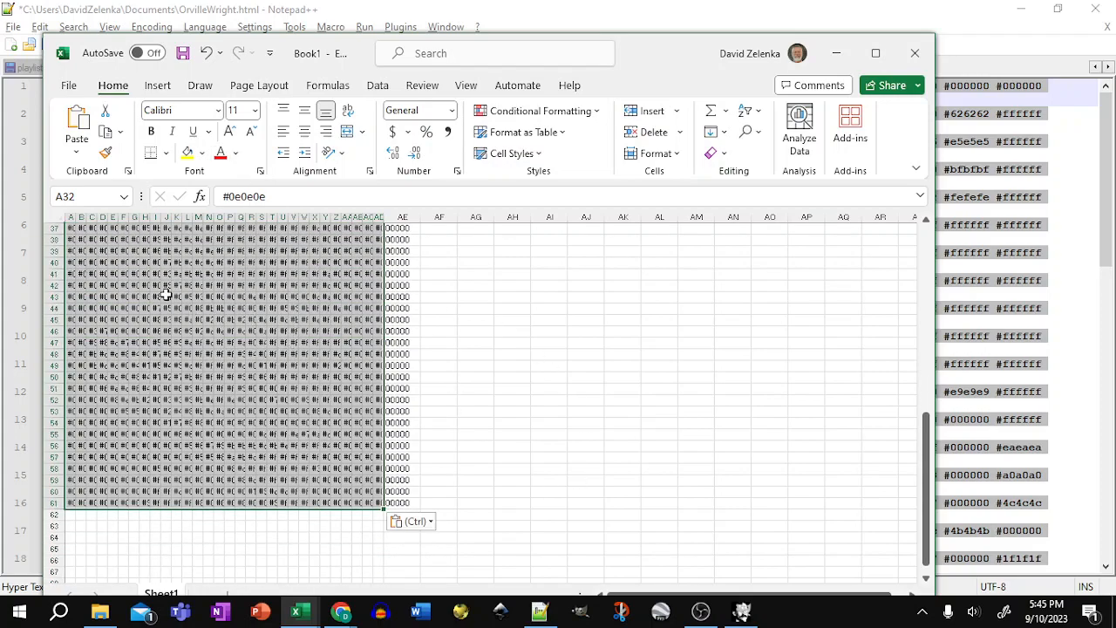
Examine the two-digit pairs of the hex color code in cell N46
left_click(71, 229)
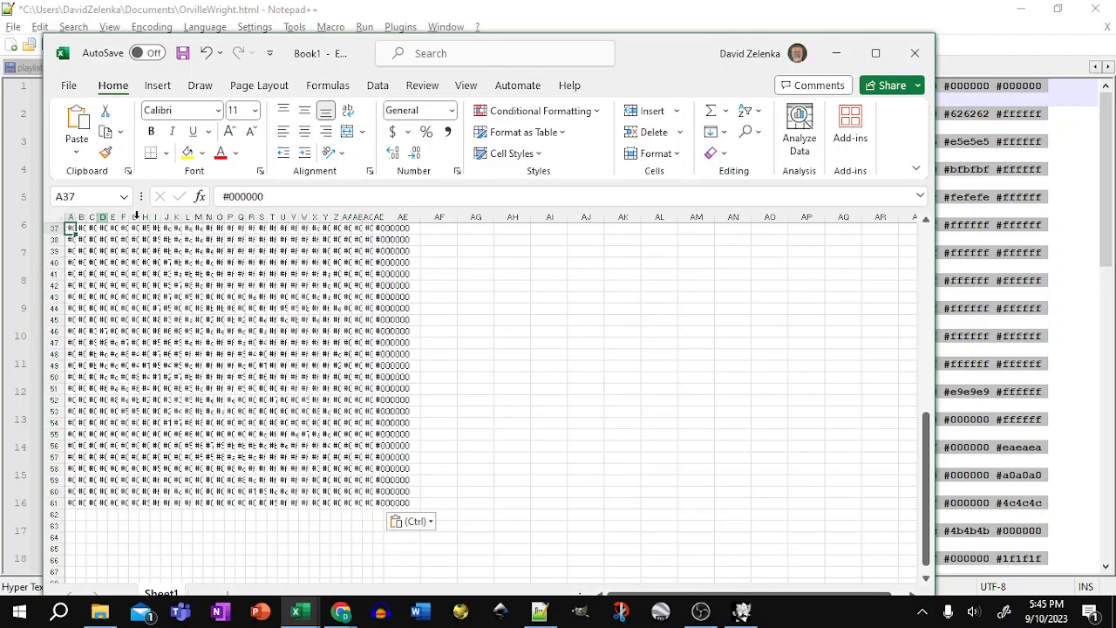
left_click(208, 331)
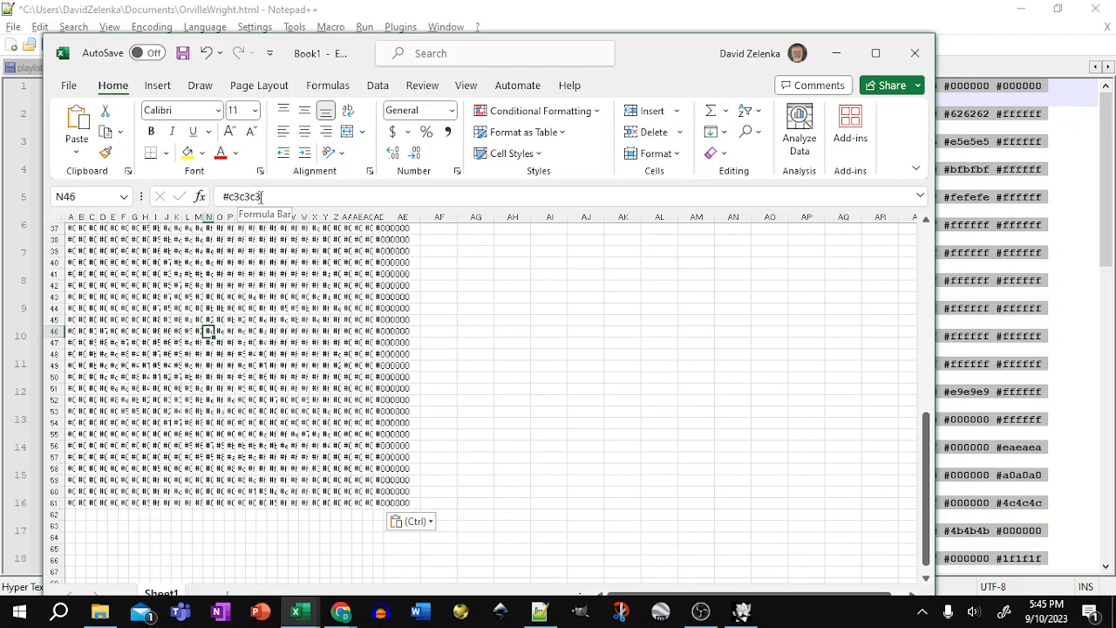
left_click_drag(229, 196, 259, 197)
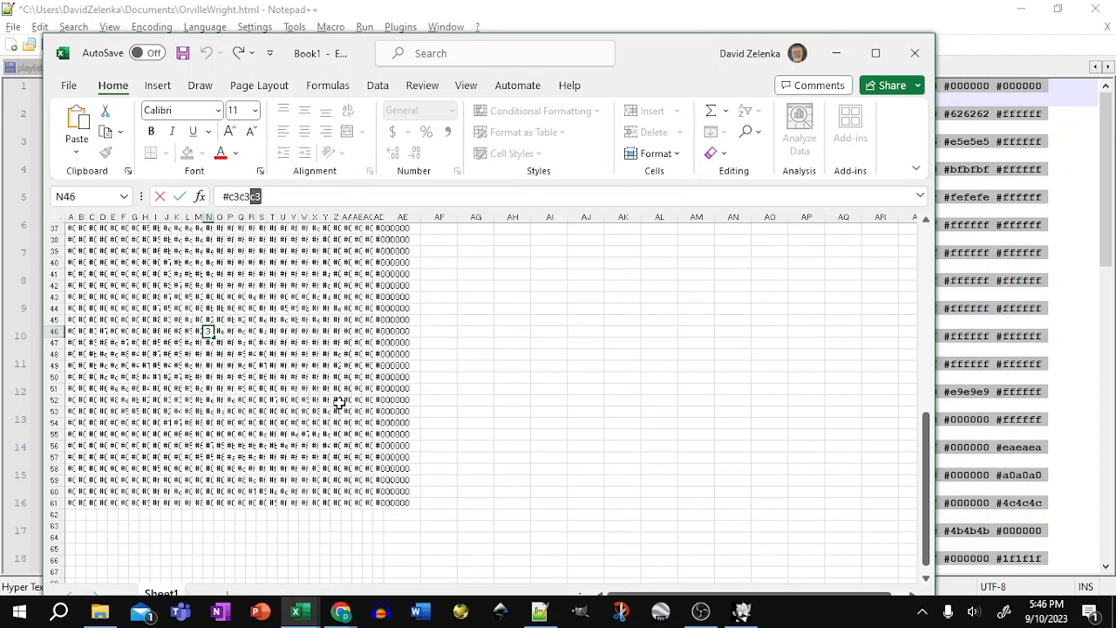
Switch to the Orville Wright image in GIMP and convert its color mode to Grayscale
key("alt+Tab")
key("alt+Tab")
key("alt+Tab")
key("alt+Tab")
key("alt+Tab")
key("alt+Tab")
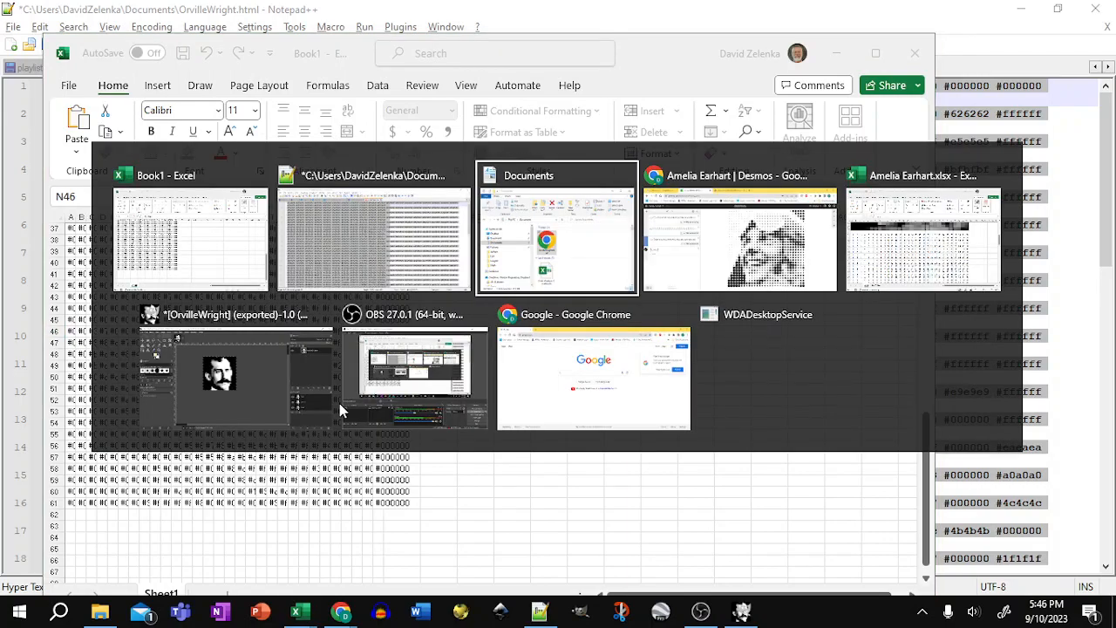
left_click(294, 394)
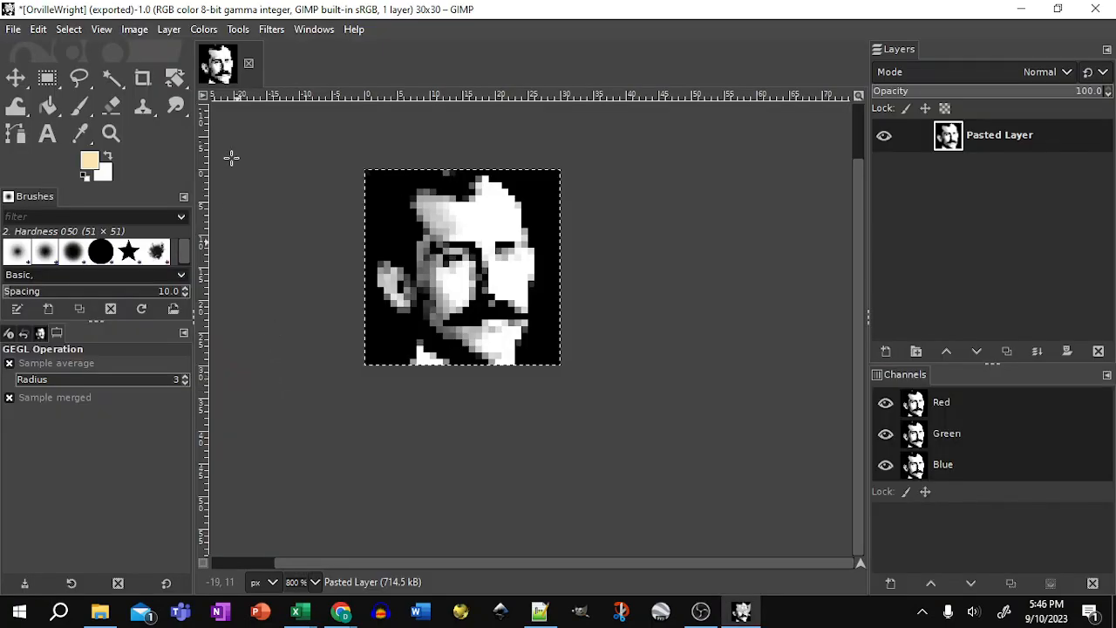
left_click(102, 29)
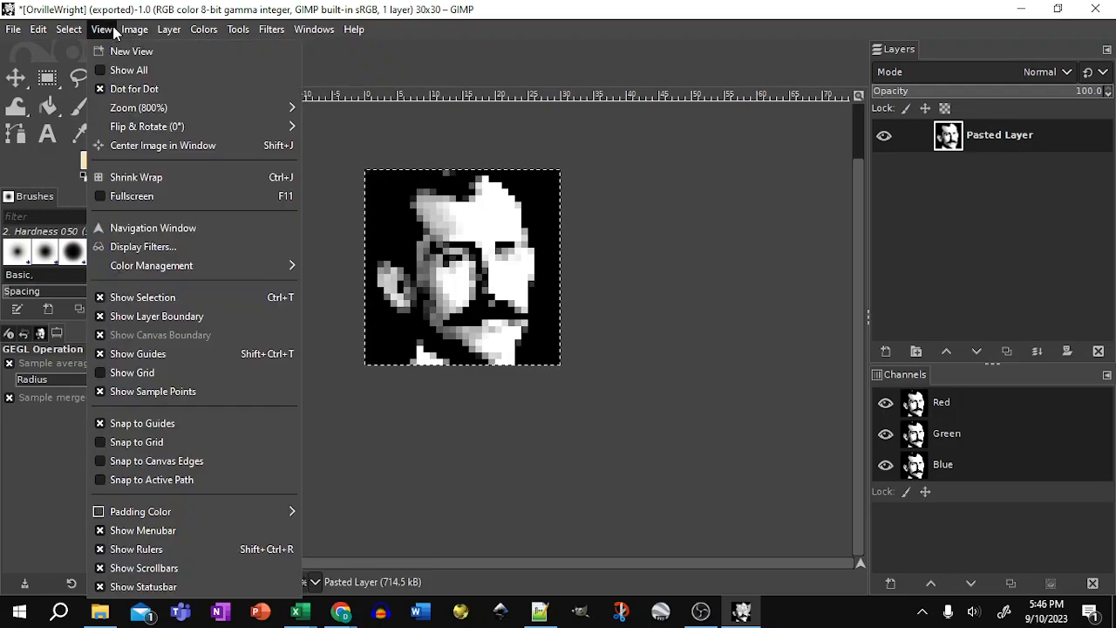
mouse_move(135, 29)
mouse_move(153, 83)
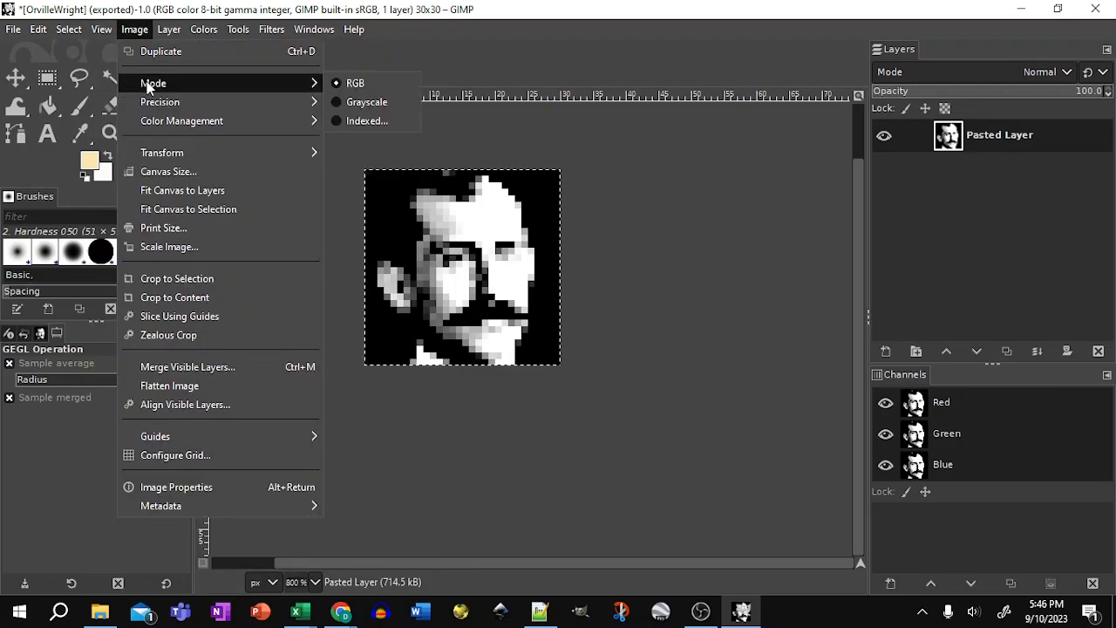
left_click(354, 102)
Return to Book1 in Excel and examine the first digit pair of the hex codes in cells X46 and A61
key("alt+Tab")
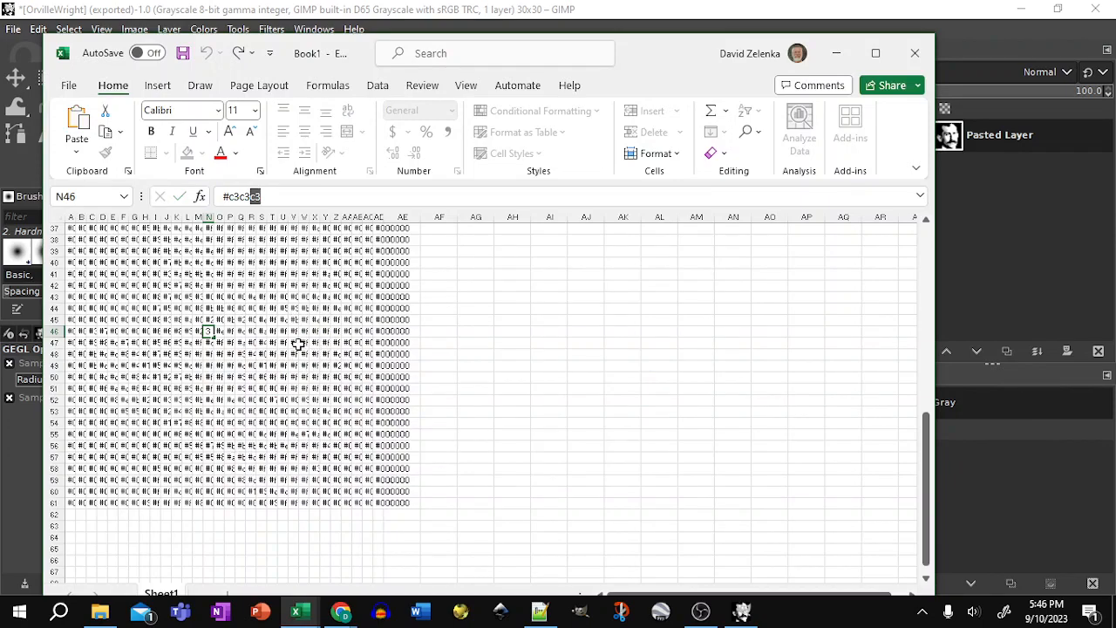
left_click(294, 343)
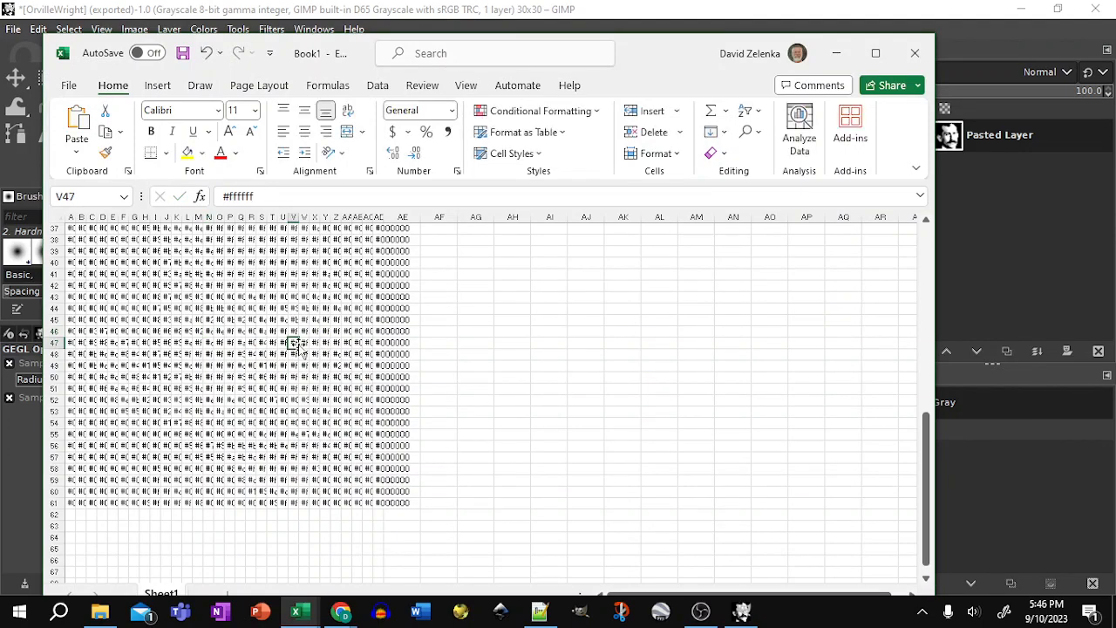
left_click(237, 197)
left_click(316, 332)
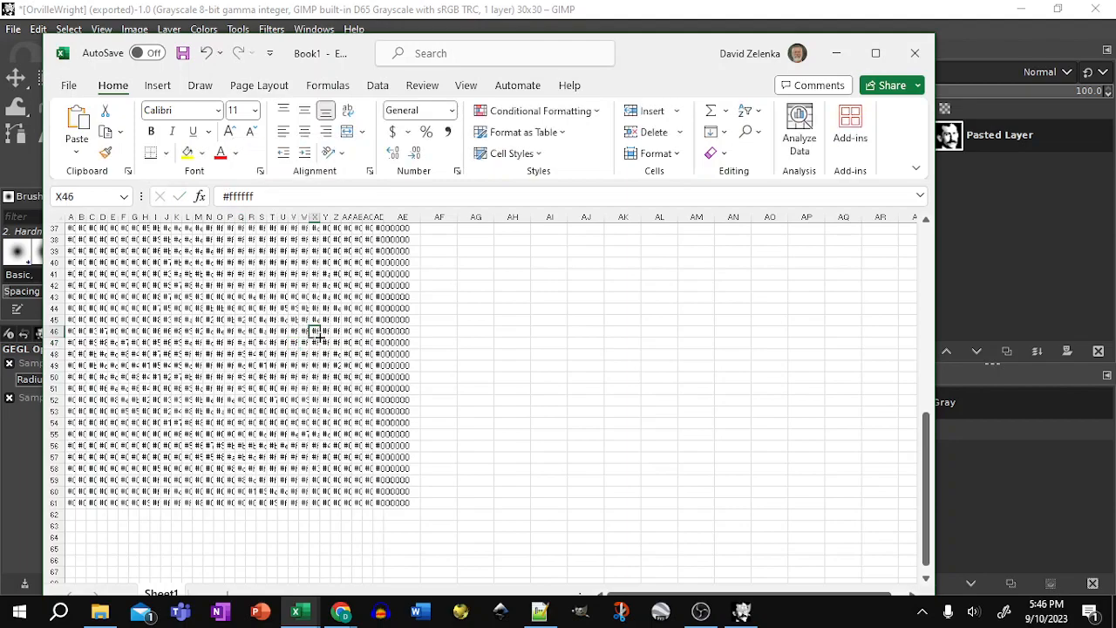
left_click_drag(236, 198, 229, 197)
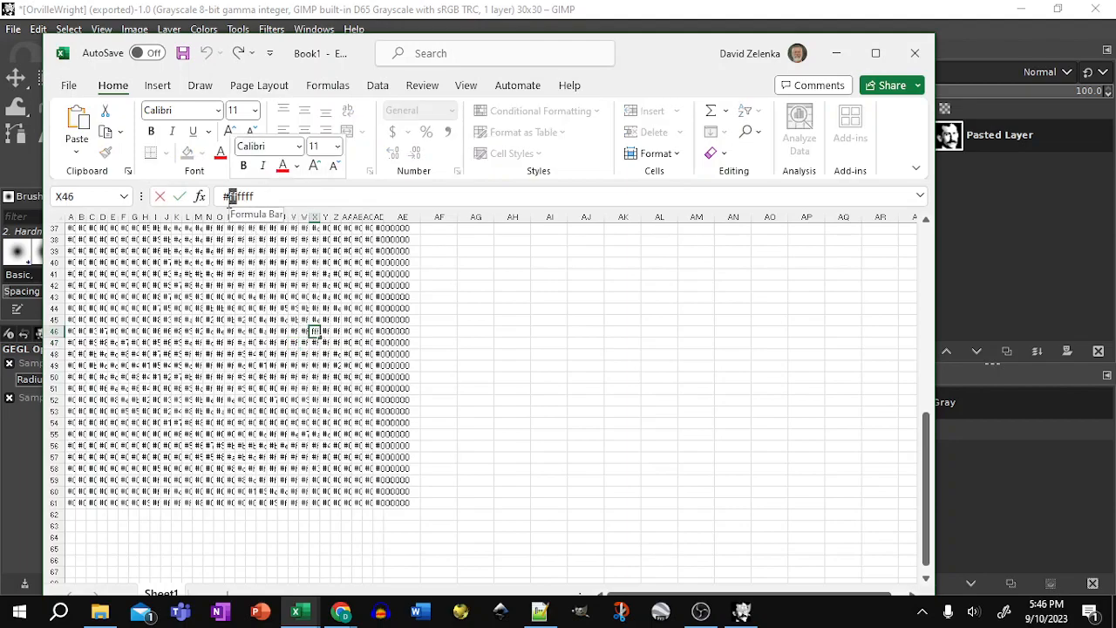
left_click(224, 433)
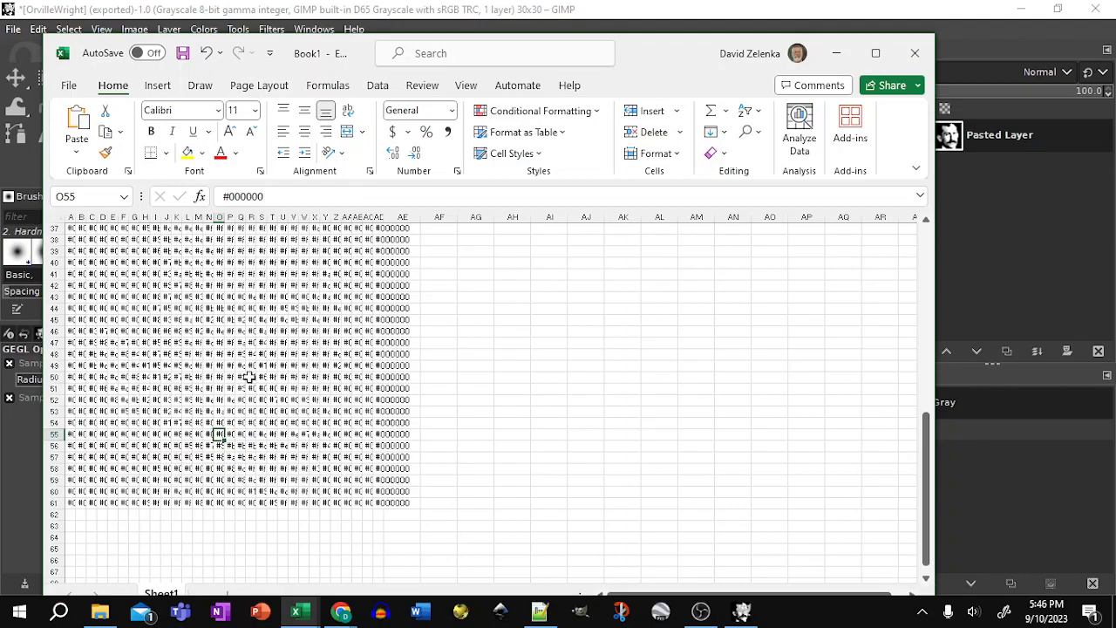
scroll(421, 357, "up", 8)
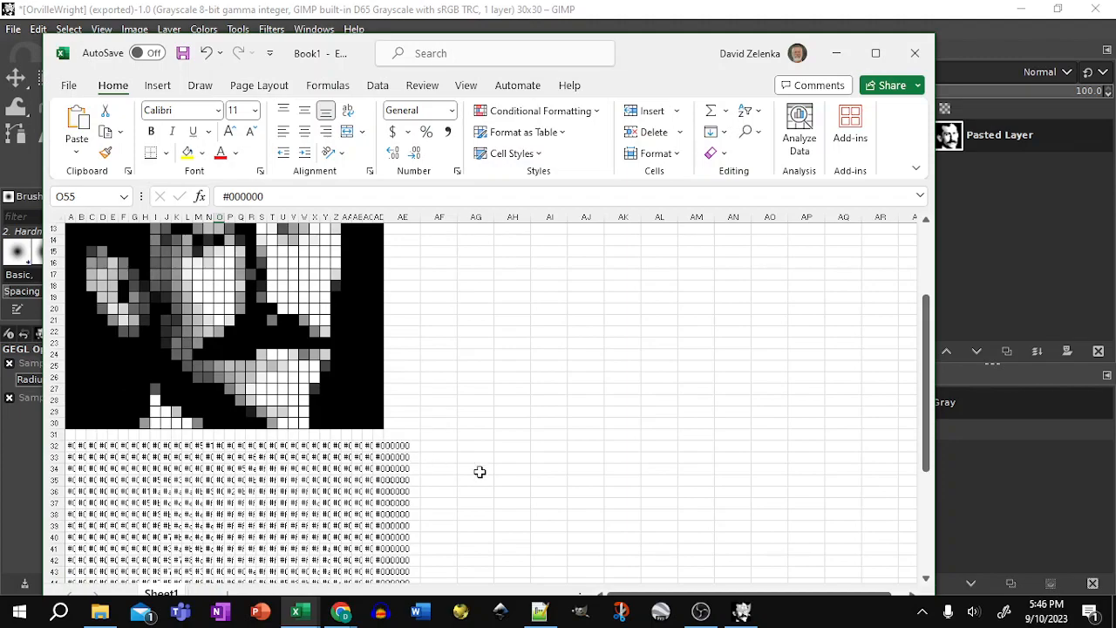
scroll(479, 471, "down", 8)
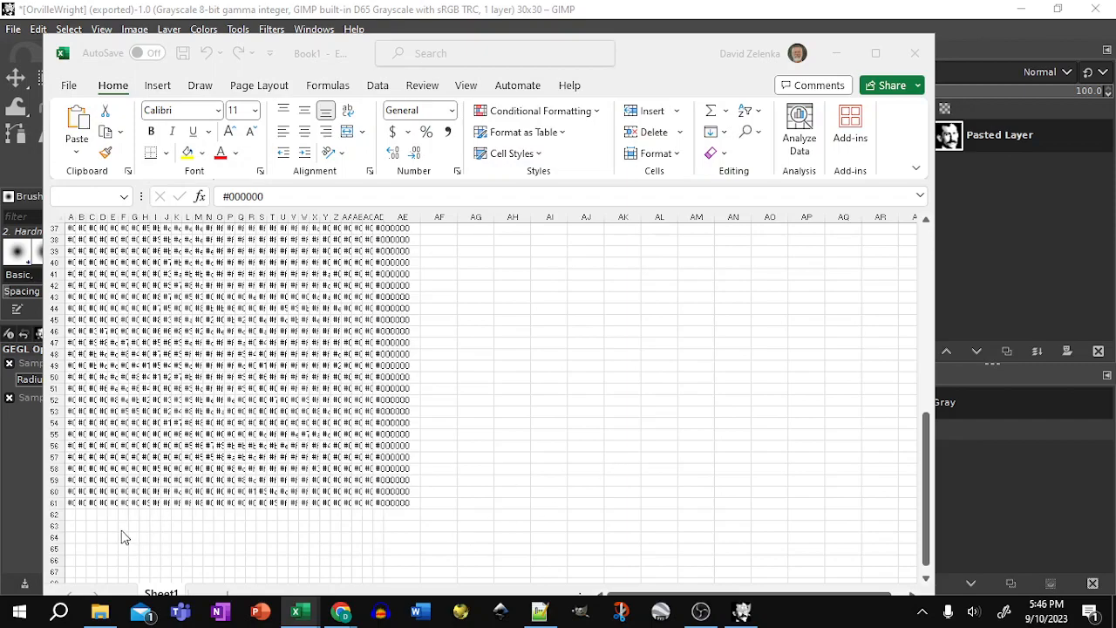
left_click(70, 503)
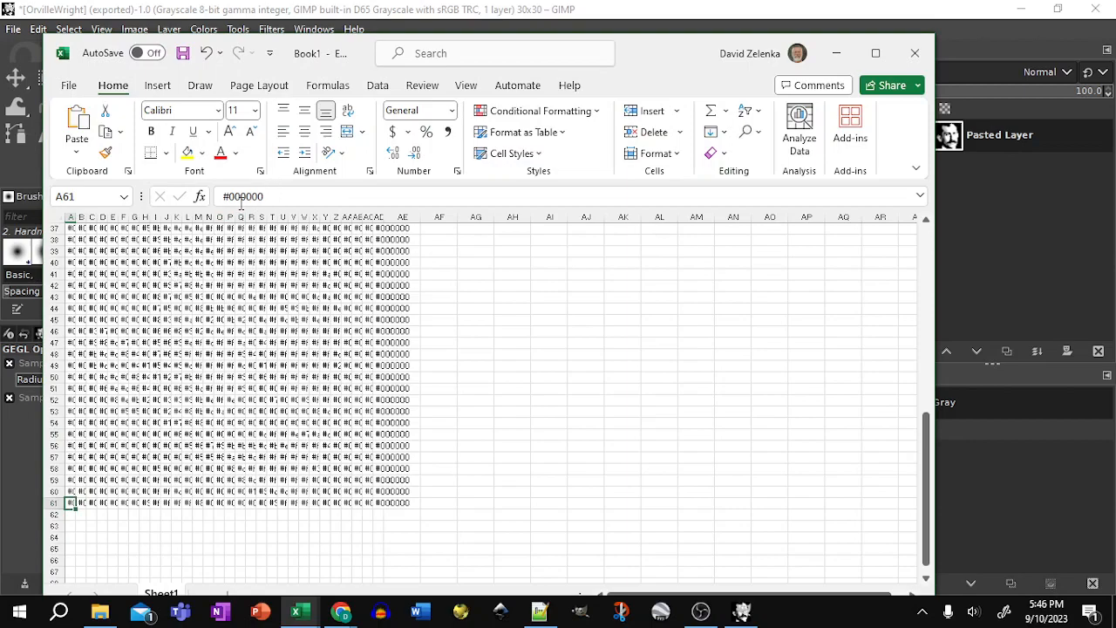
left_click_drag(241, 198, 231, 197)
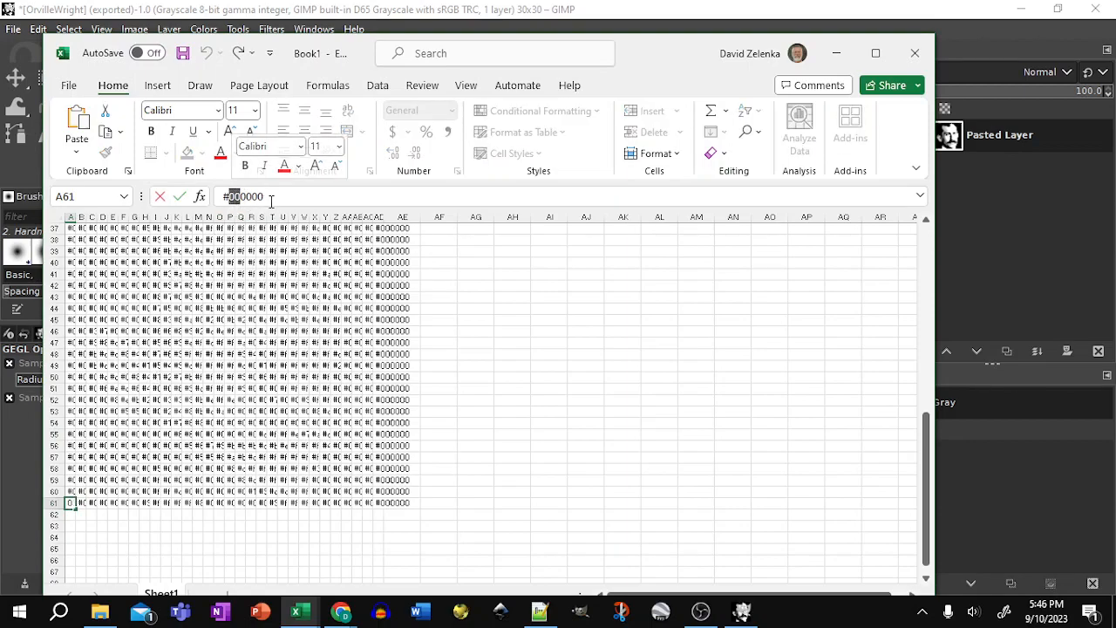
left_click(232, 197)
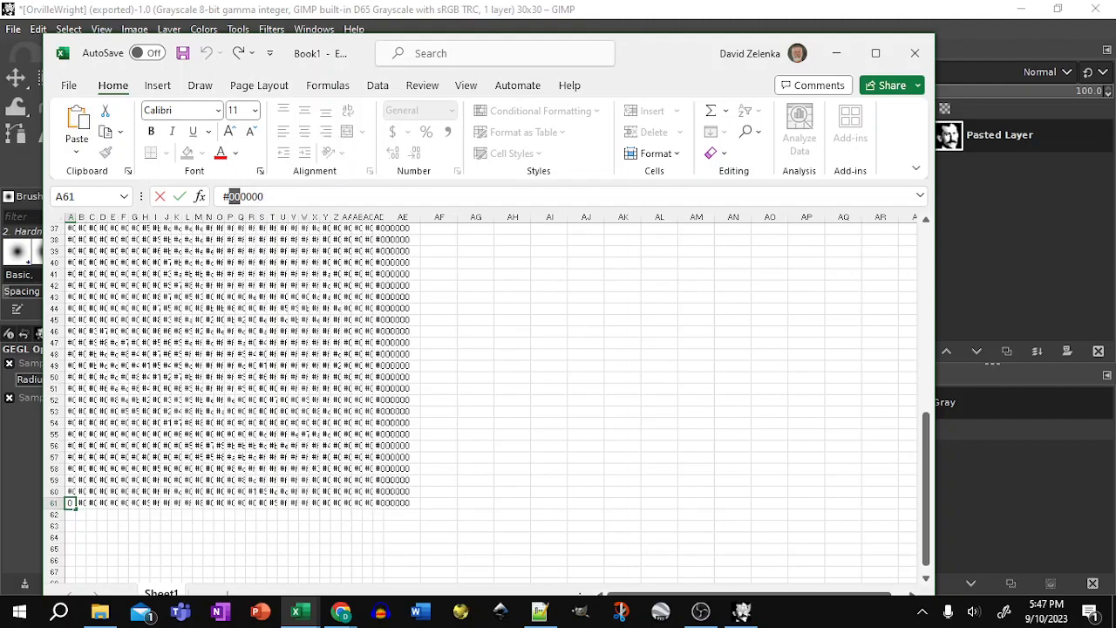
Leave cell A61 and enter the formula =MID(A32,2,2) in cell A63 to extract the first digit pair of the hex code
key("ctrl+n")
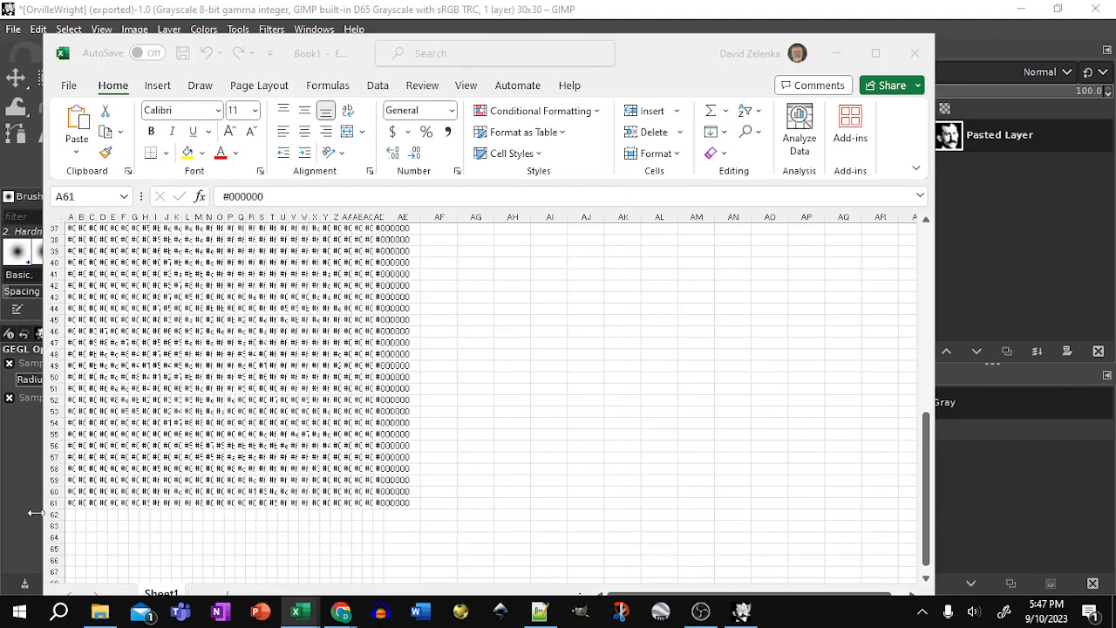
left_click(70, 526)
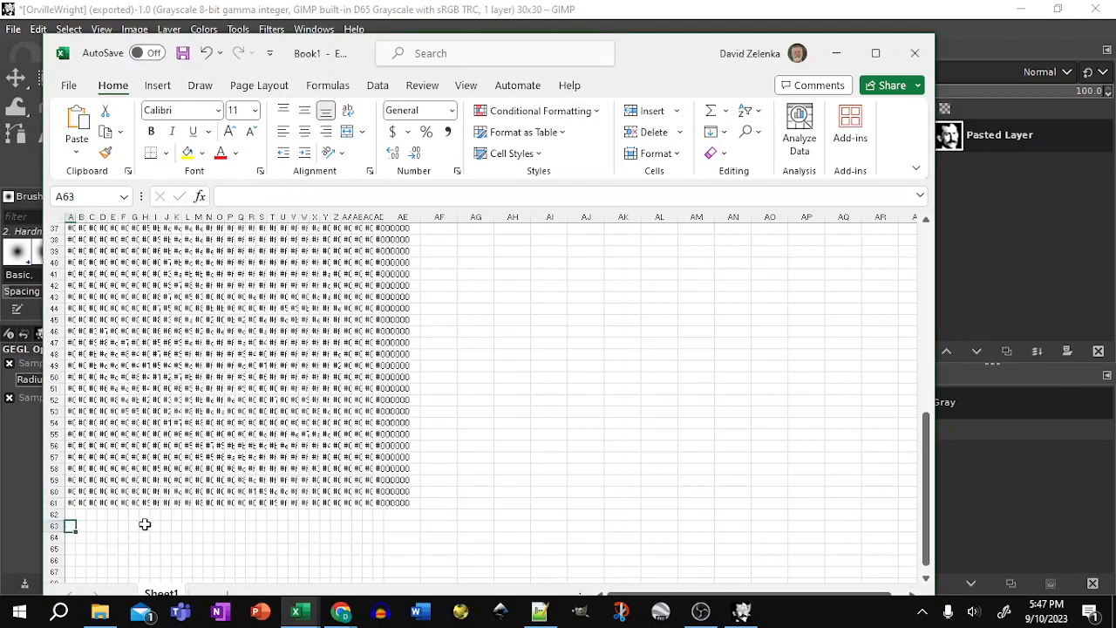
type("=")
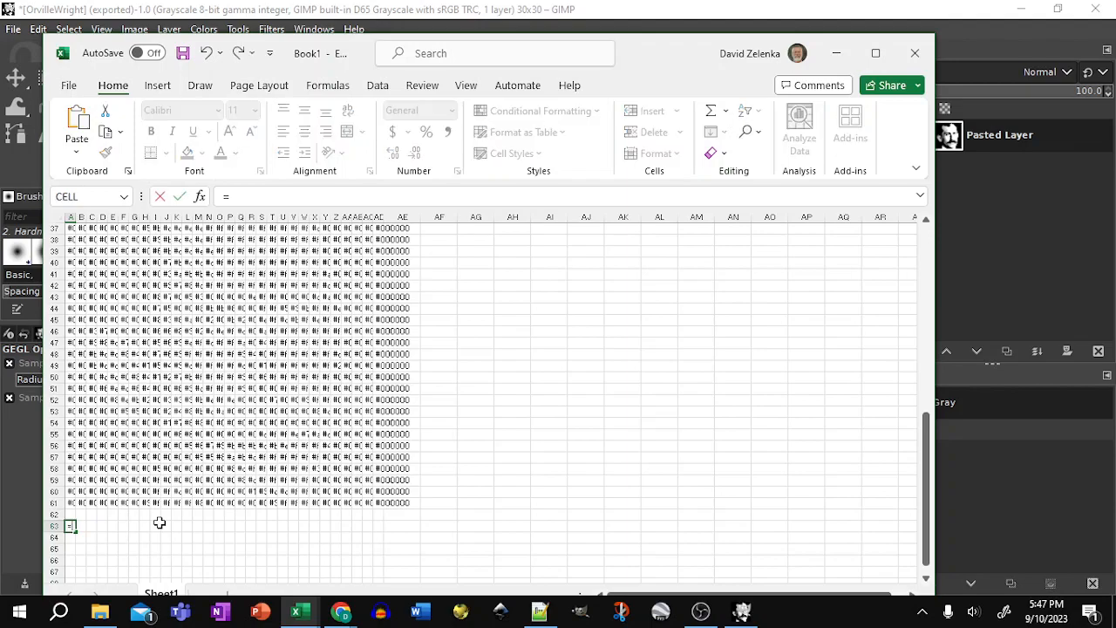
type("mid")
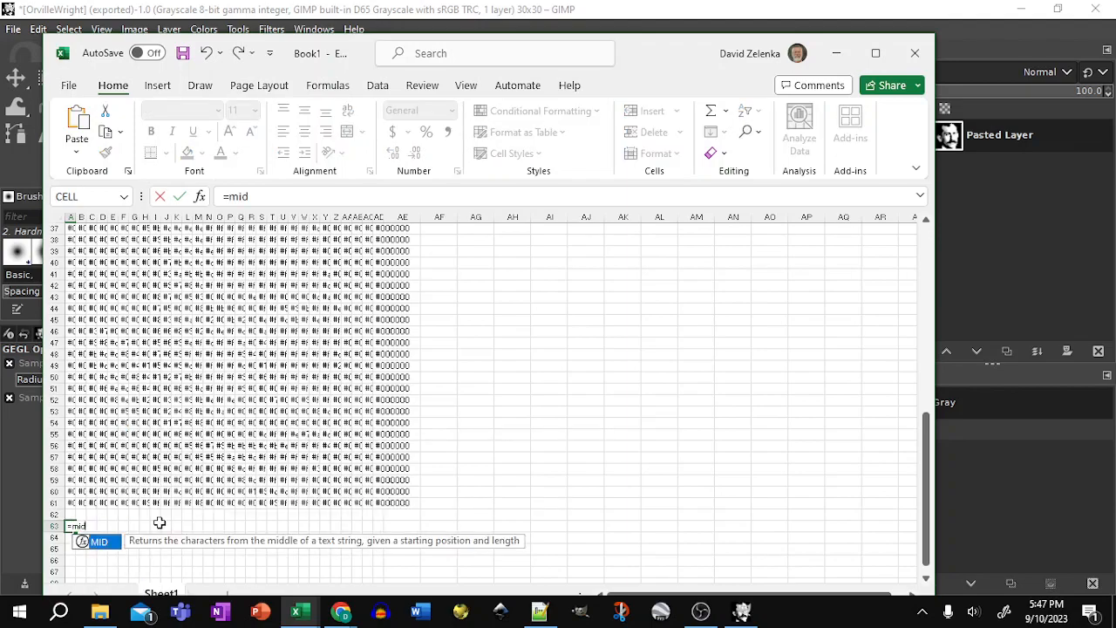
type("(")
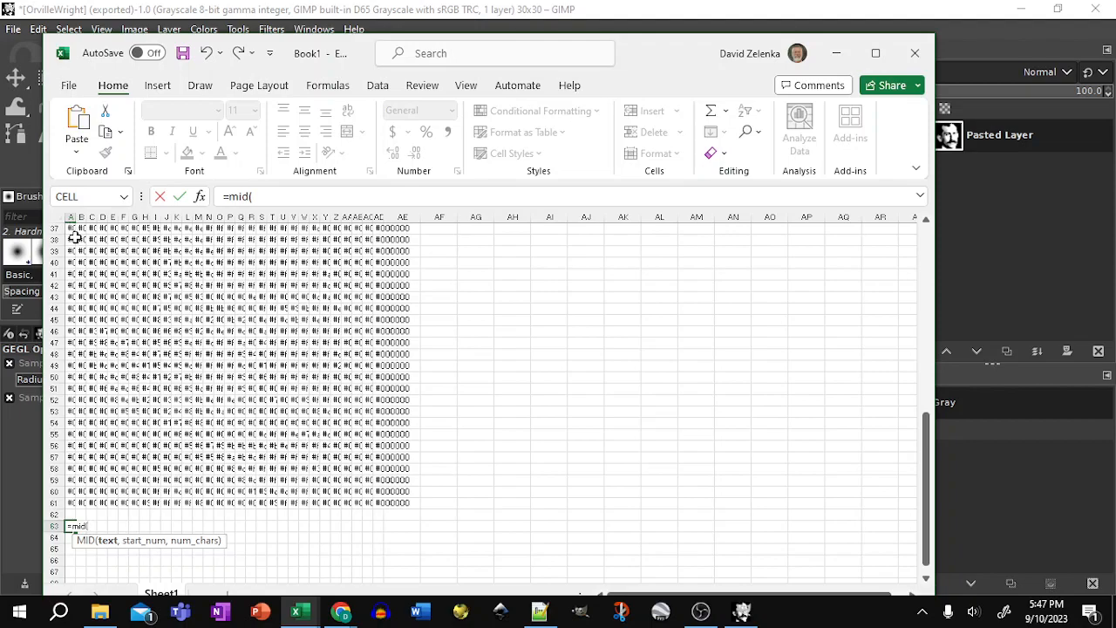
scroll(74, 236, "up", 2)
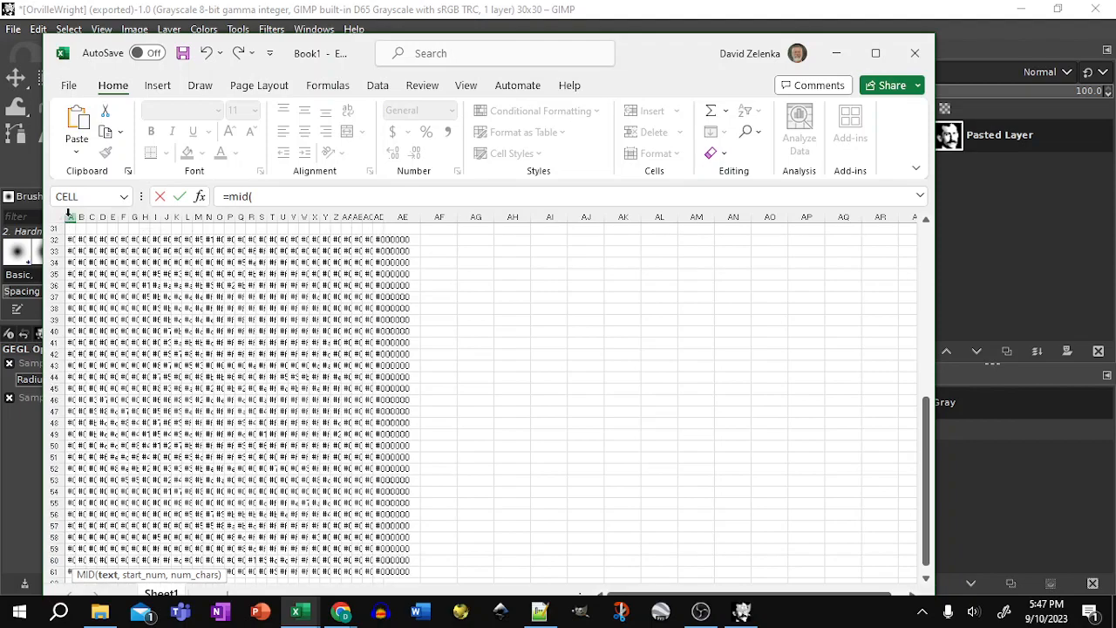
scroll(97, 267, "down", 3)
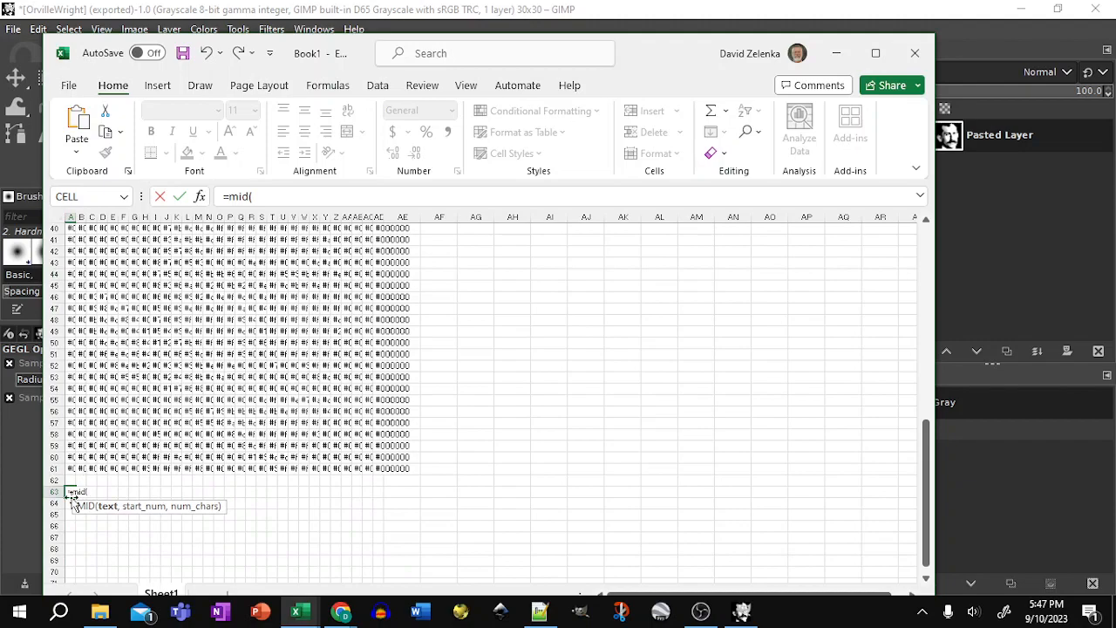
left_click(267, 196)
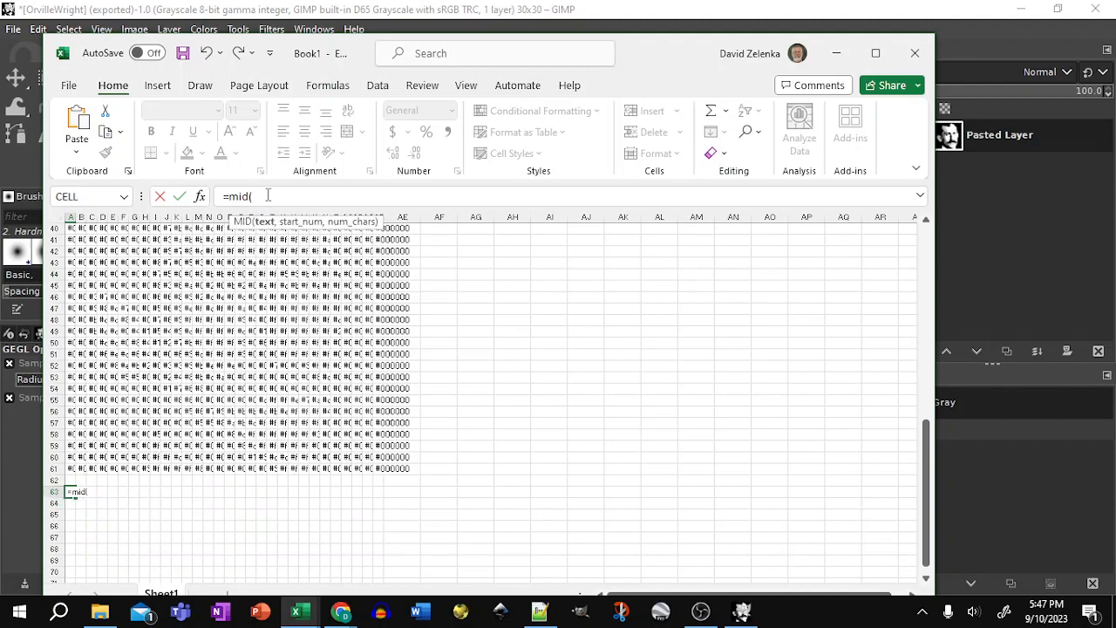
type("A")
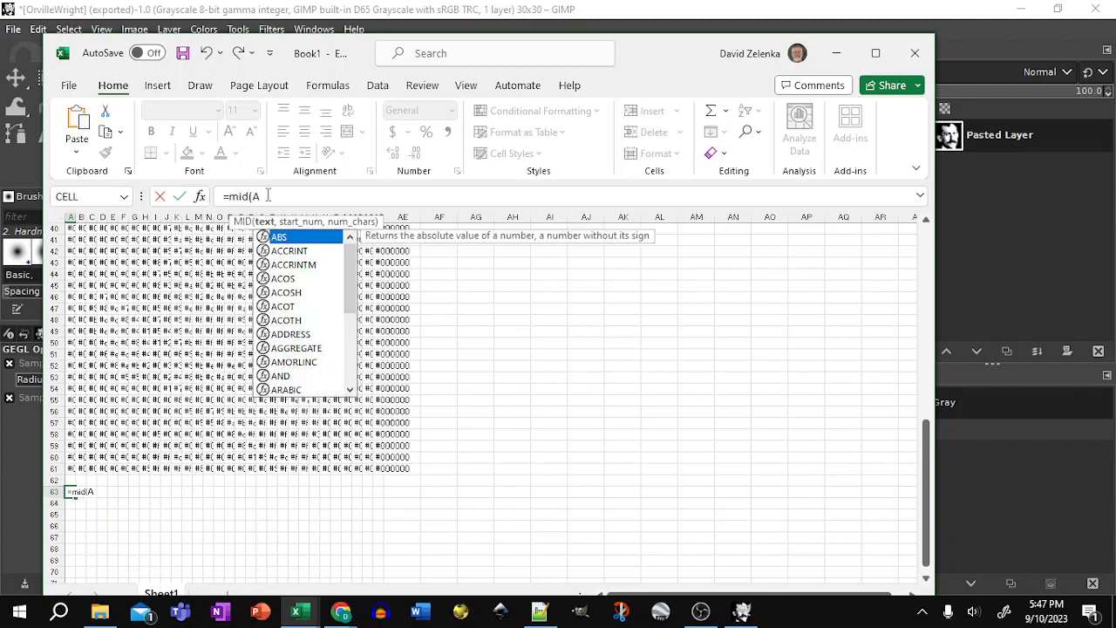
type("32")
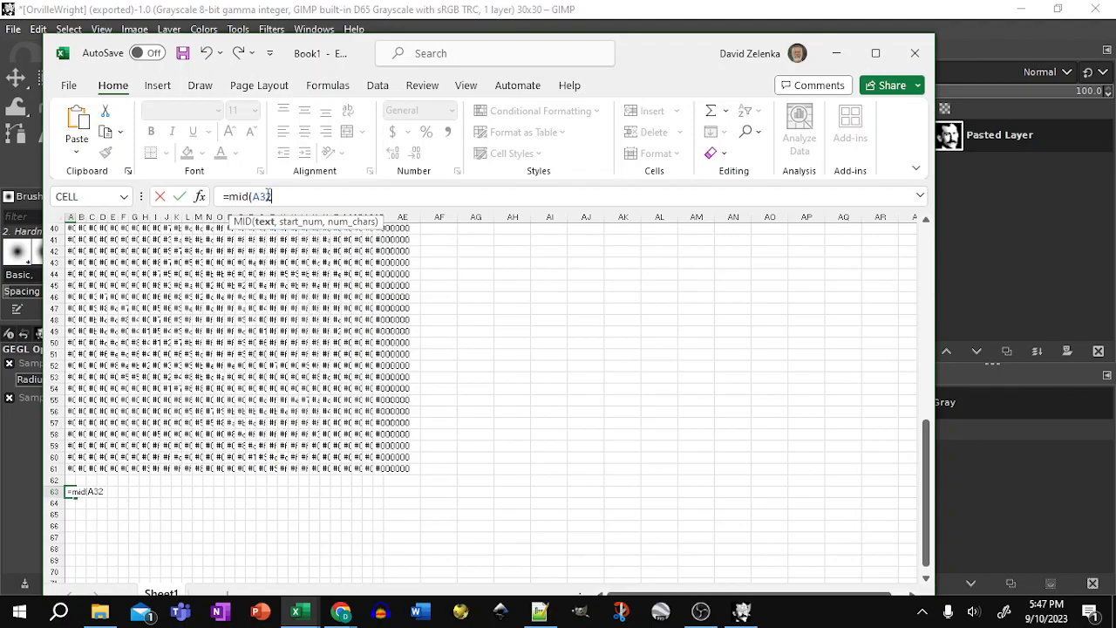
type(",2,2")
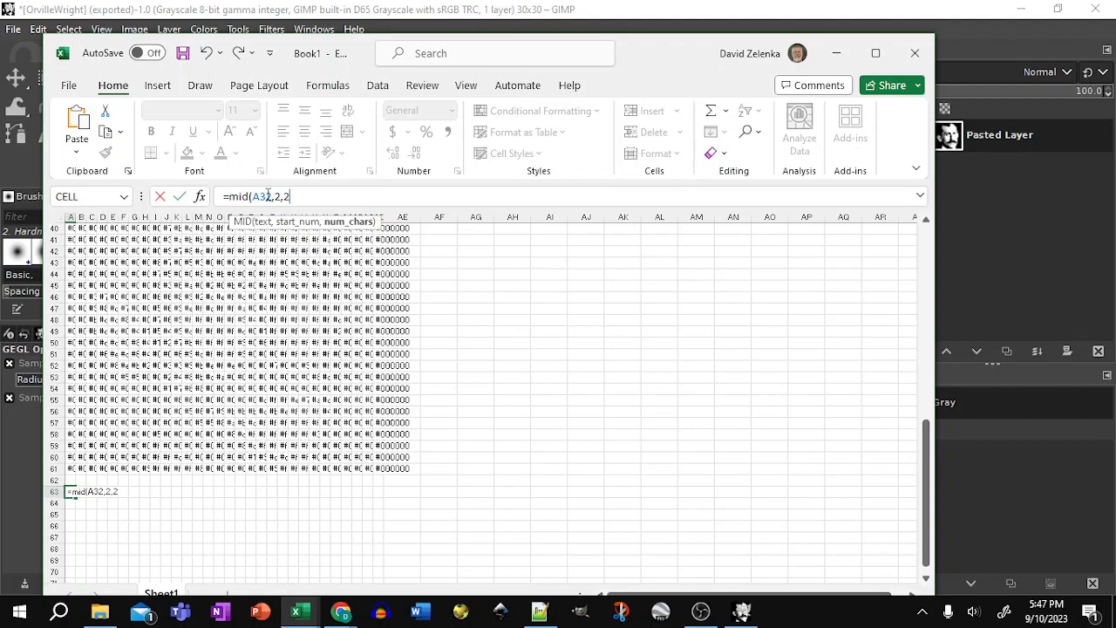
type(")")
key("Return")
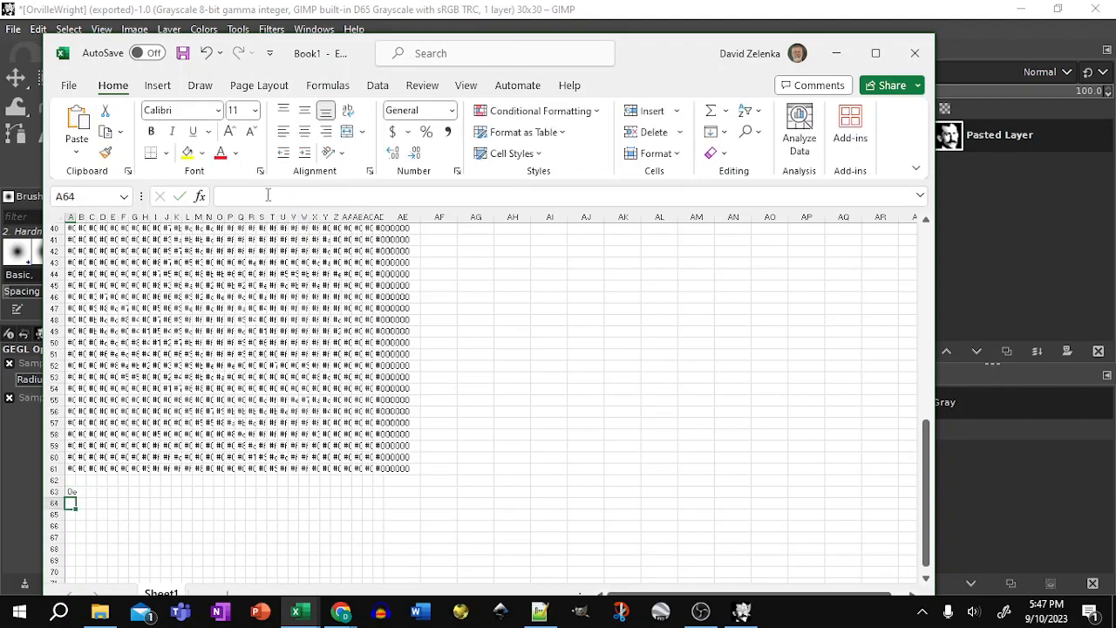
Wrap the formula in cell A63 in HEX2DEC so that it reads =HEX2DEC(MID(A32,2,2))
left_click(71, 491)
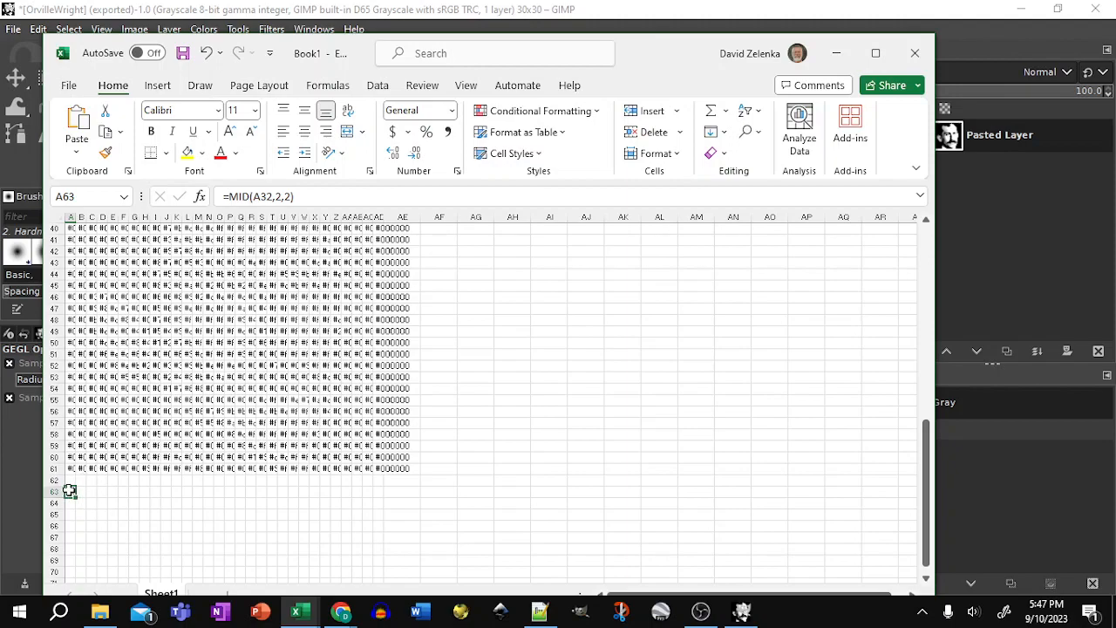
left_click(232, 196)
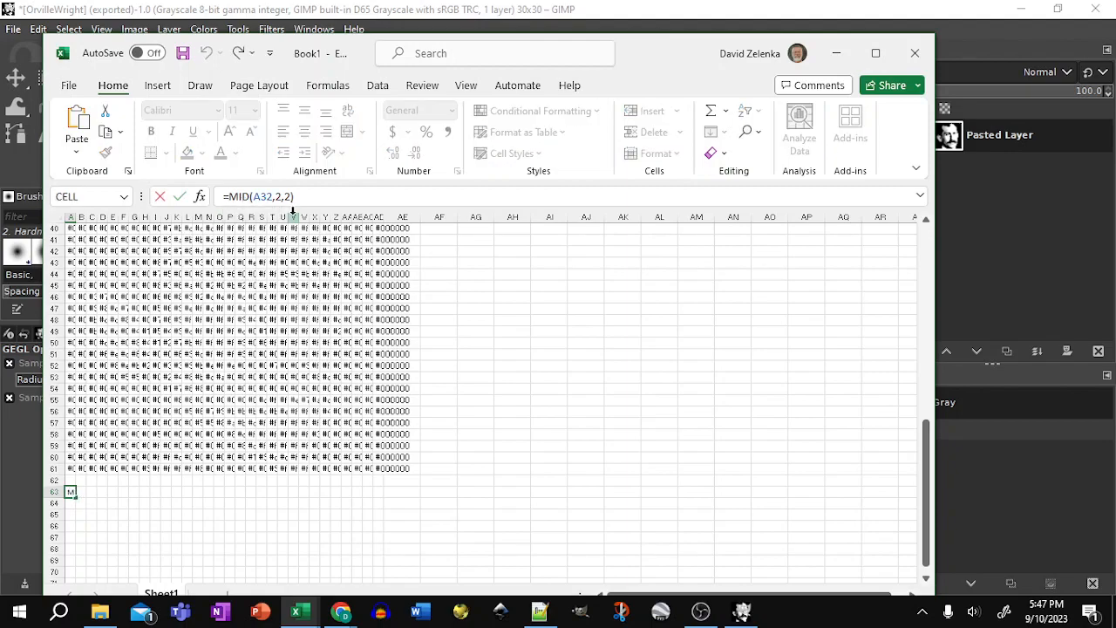
type("hex2de")
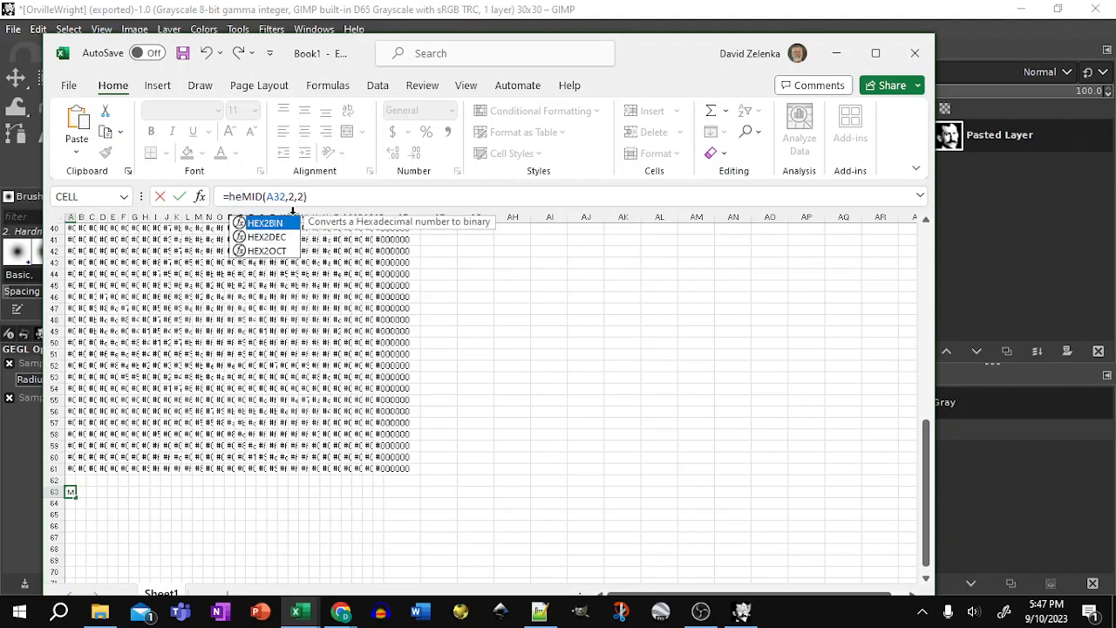
type("c(")
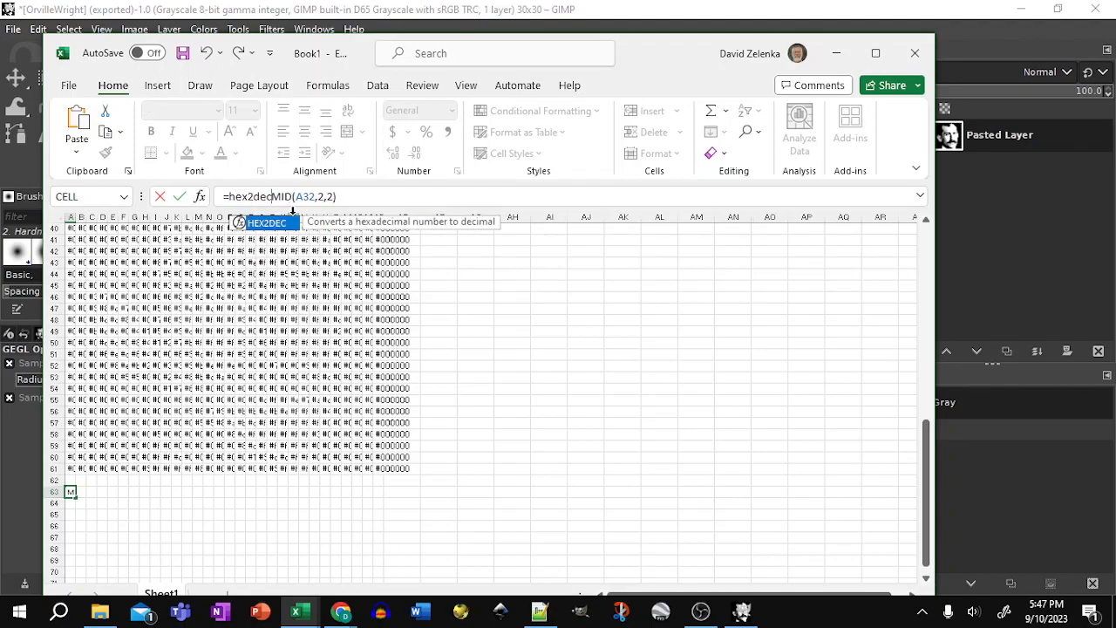
left_click(352, 196)
type(")")
key("Return")
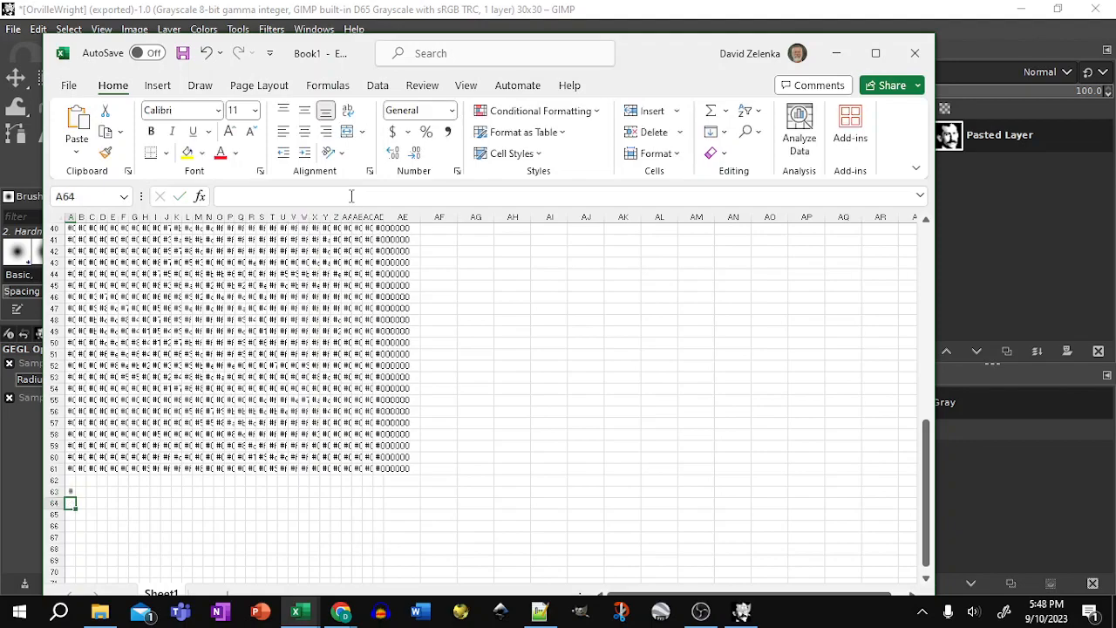
Widen all the sheet's columns equally so the decimal number in cell A63 fits
left_click(70, 492)
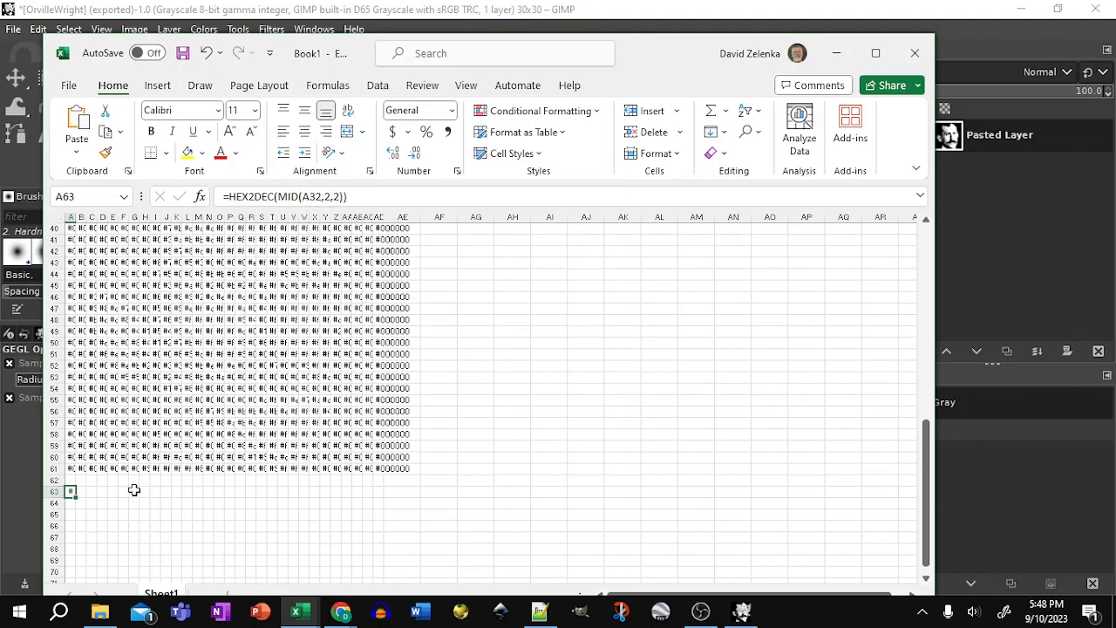
left_click(69, 216)
left_click_drag(76, 218, 96, 216)
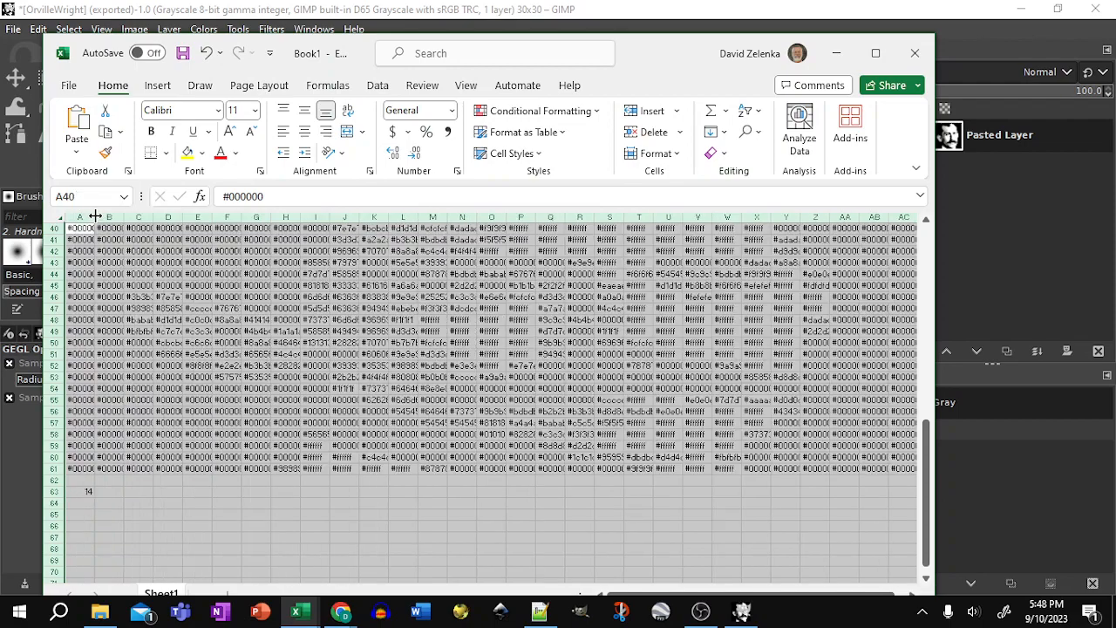
left_click(101, 499)
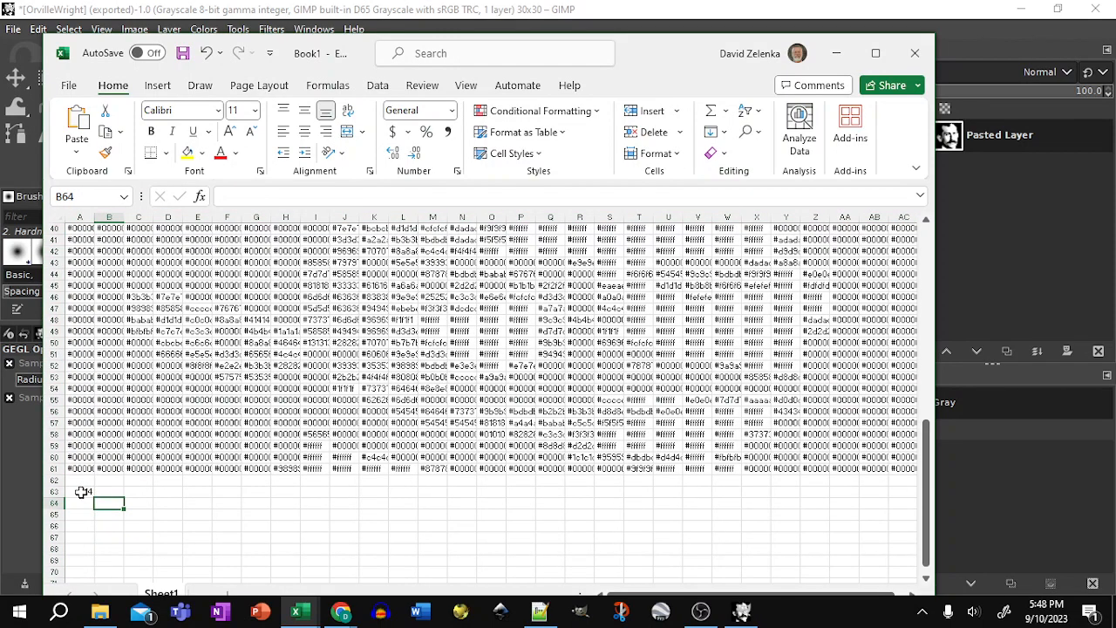
Fill the HEX2DEC formula from A63 across row 63 to column AD and check its reference in AD63
left_click(81, 492)
mouse_move(93, 497)
left_mouse_down()
mouse_move(887, 518)
mouse_move(845, 505)
mouse_move(856, 501)
left_mouse_up()
scroll(824, 388, "up", 6)
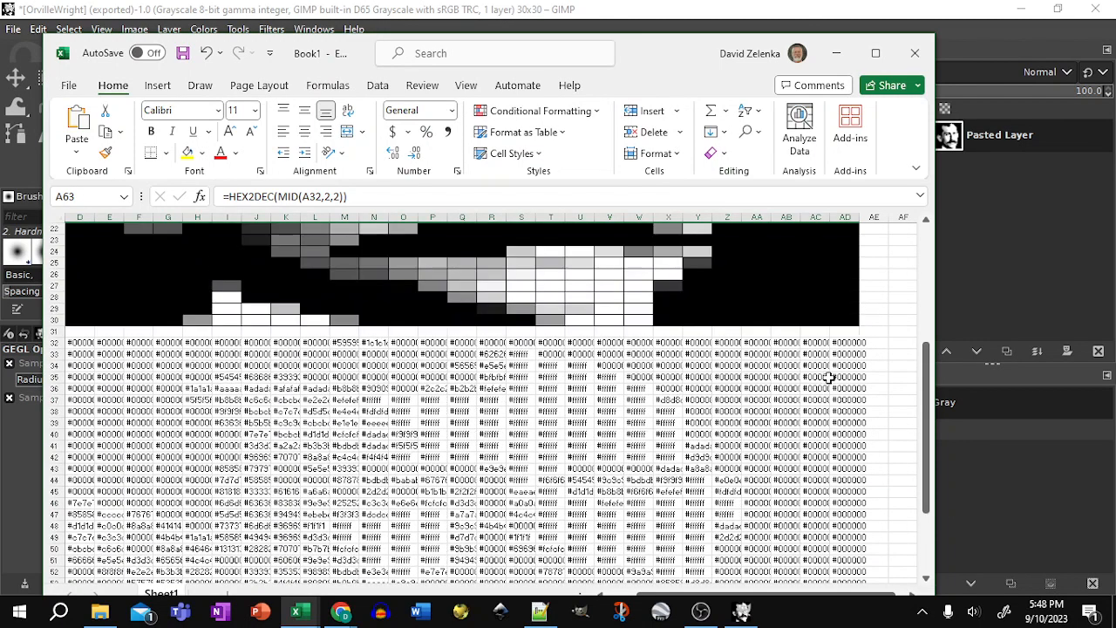
scroll(820, 466, "down", 5)
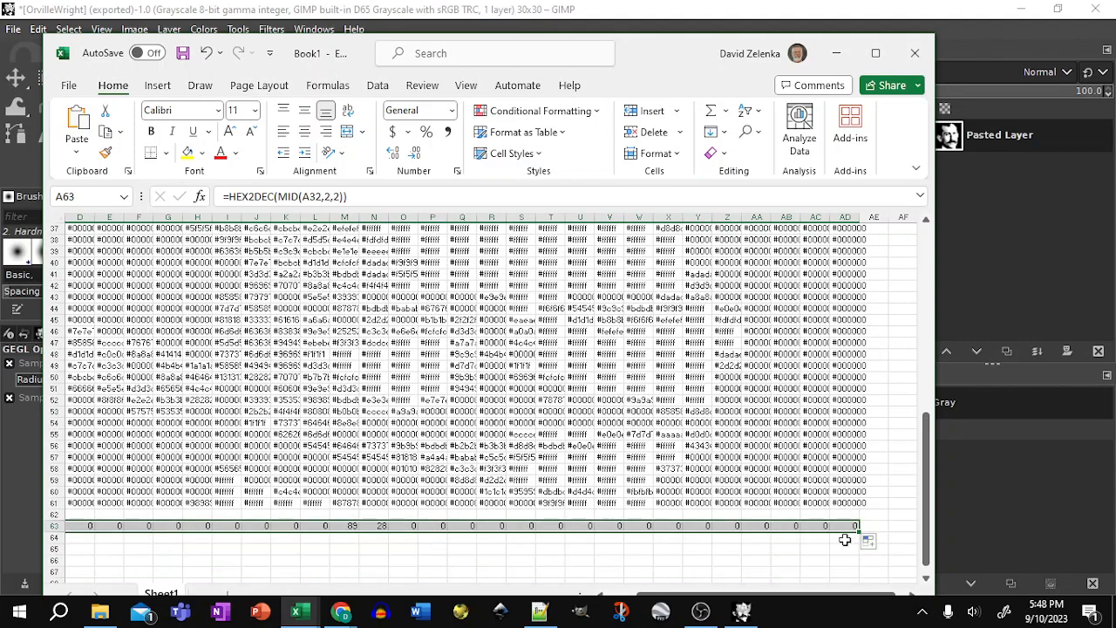
left_click(848, 526)
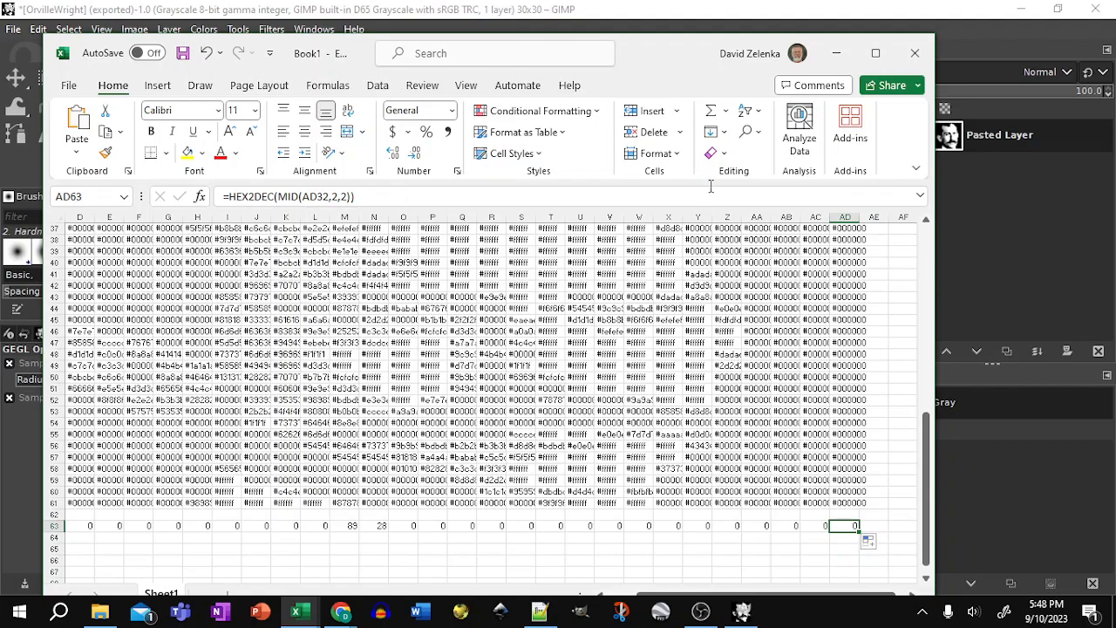
scroll(834, 264, "up", 3)
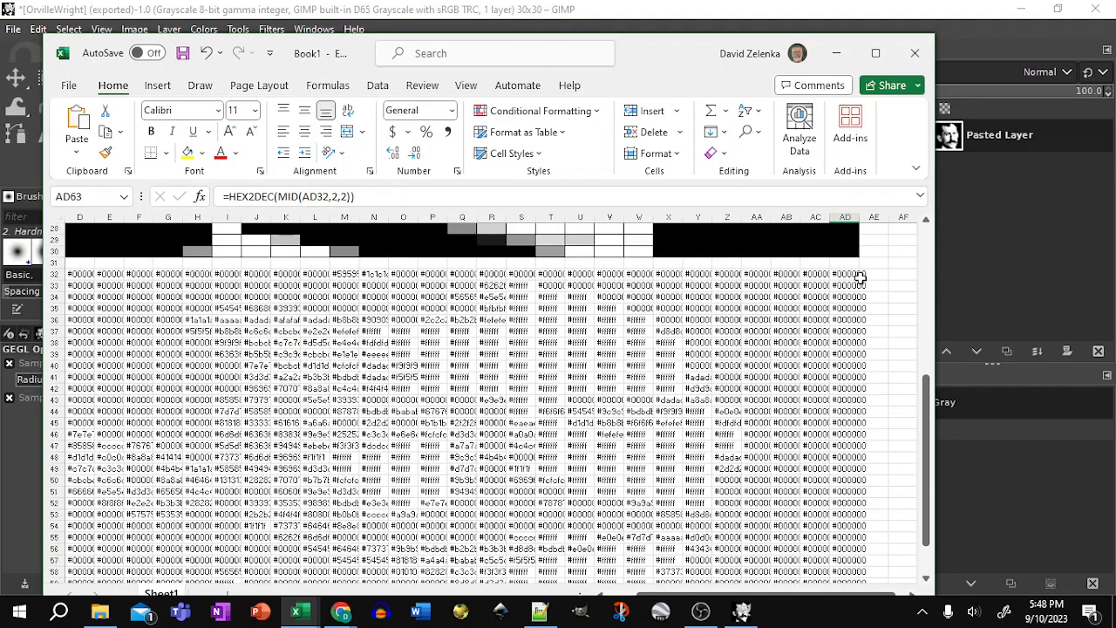
scroll(850, 288, "down", 4)
left_click(808, 538)
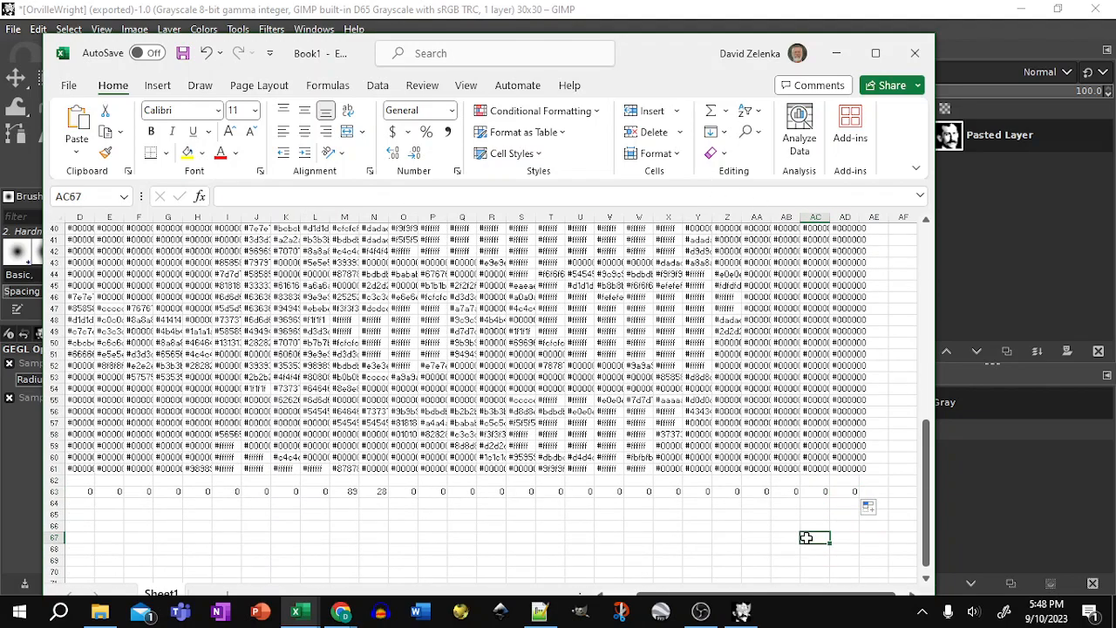
Maximize the workbook window and fill the formulas in A63:AD63 down through row 93
left_click_drag(857, 492, 82, 492)
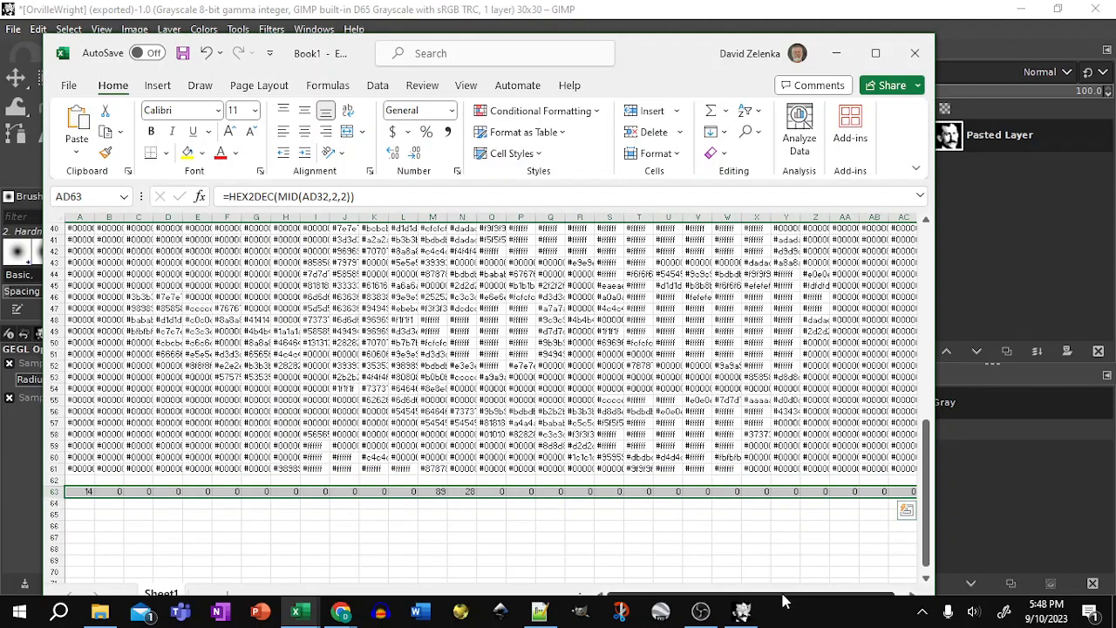
left_click(876, 53)
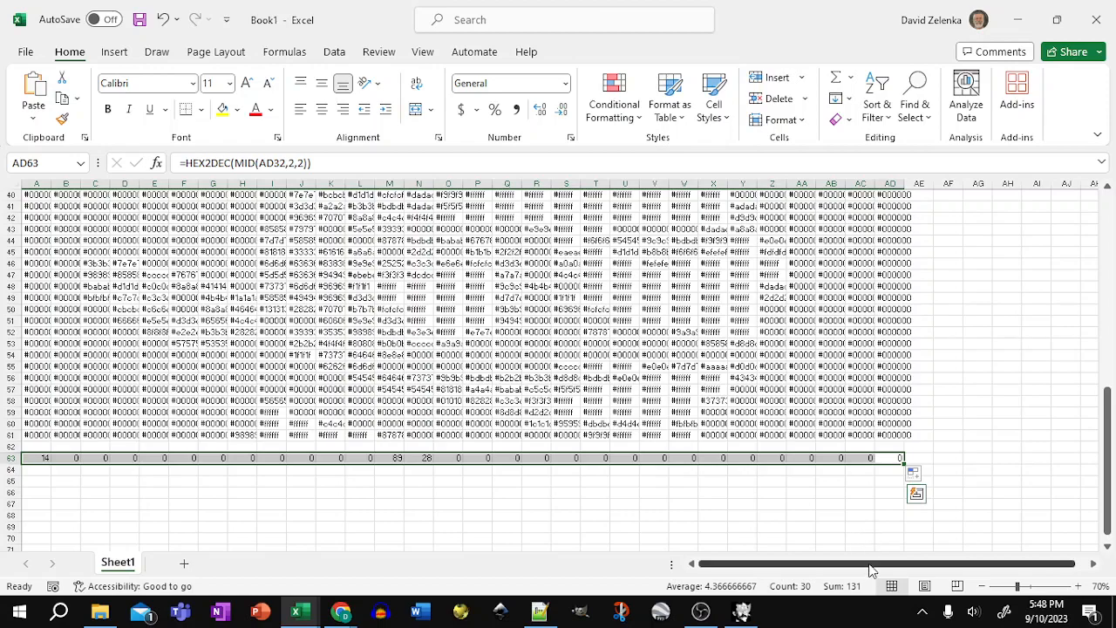
left_click_drag(868, 565, 801, 564)
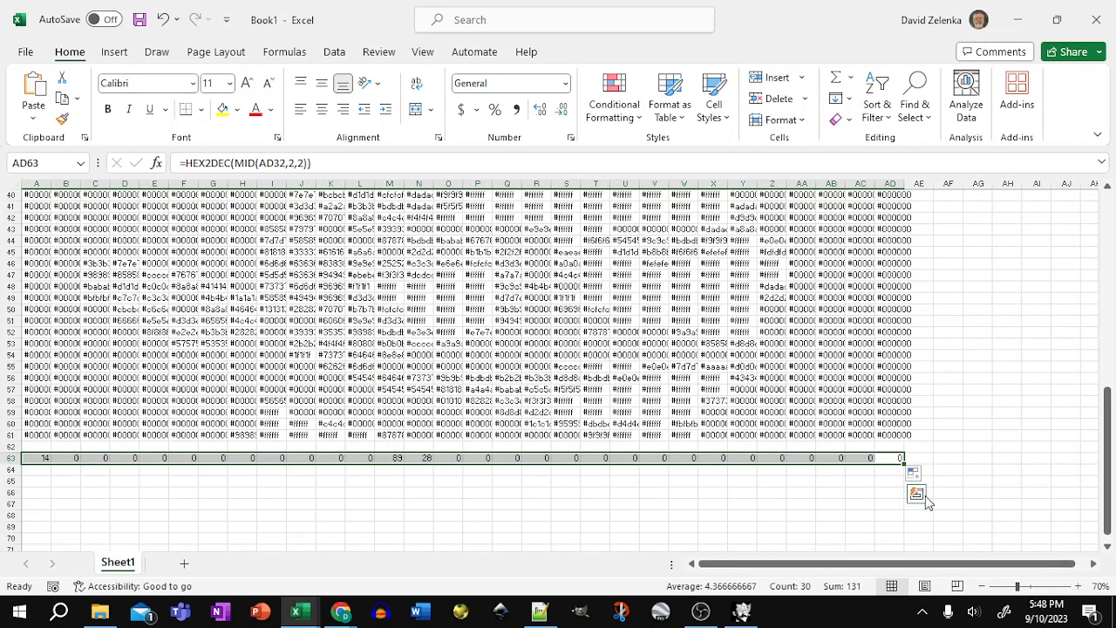
left_click_drag(903, 460, 880, 384)
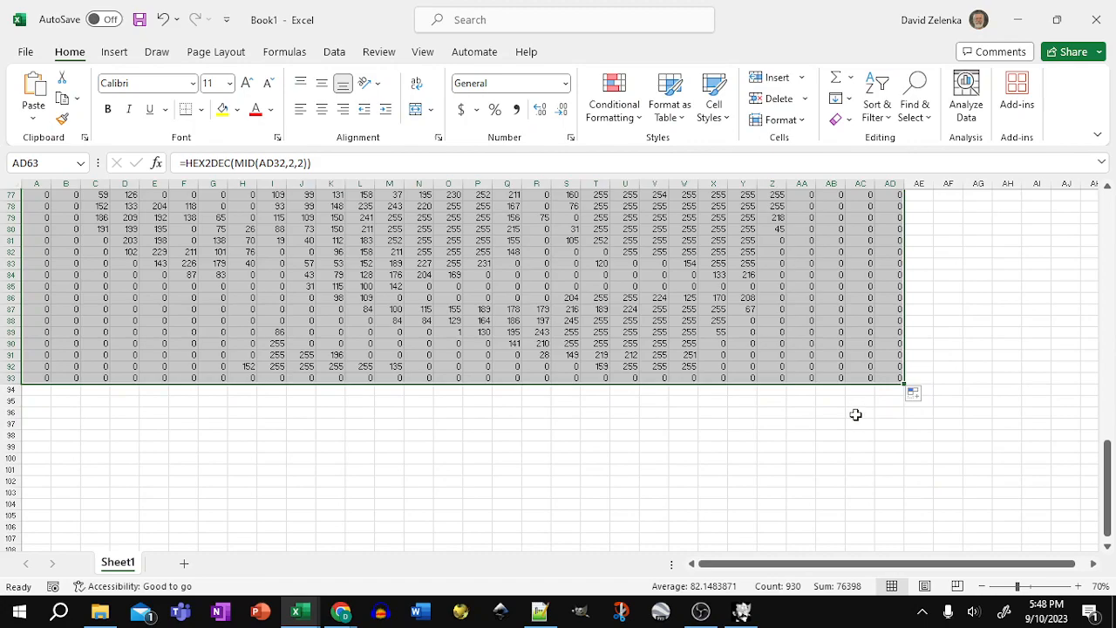
scroll(641, 326, "up", 2)
scroll(641, 326, "up", 5)
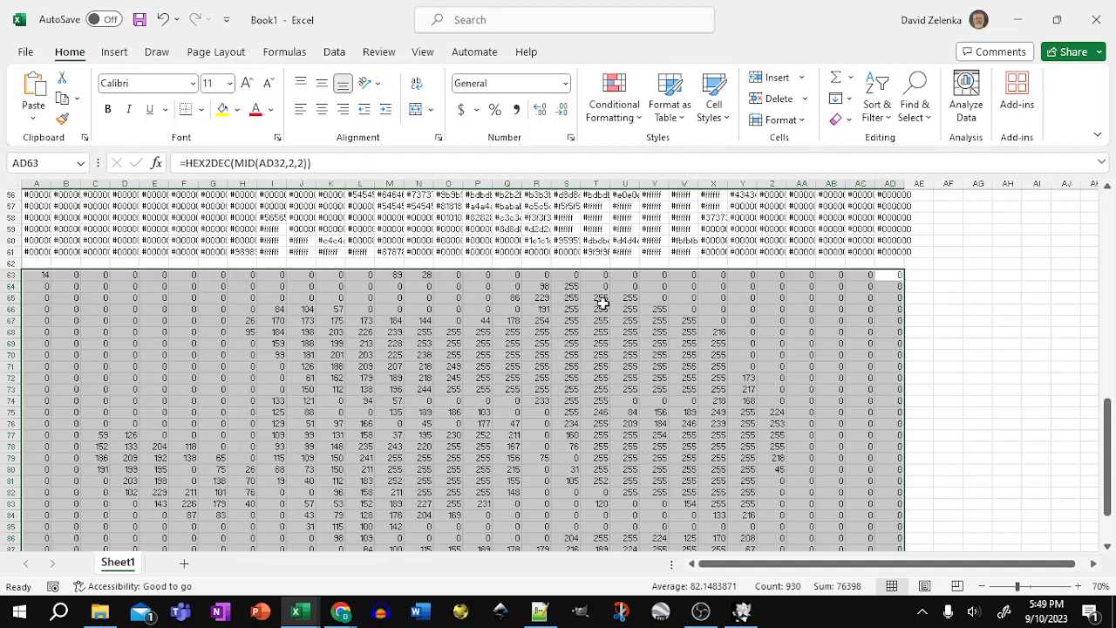
left_click(572, 297)
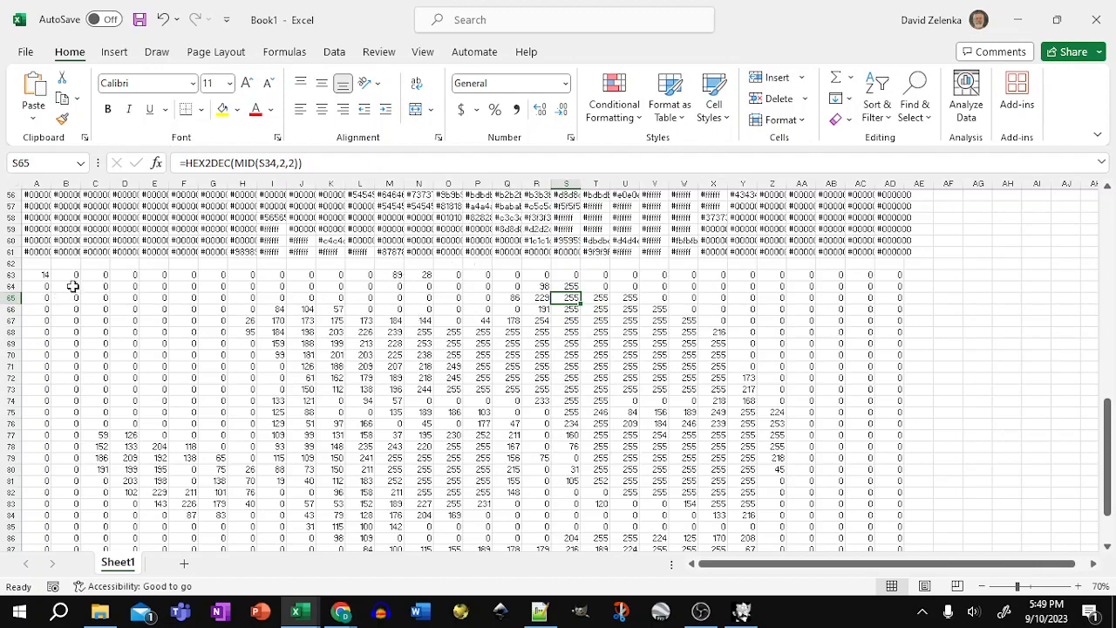
Copy the decimal values in A63:AD93 and paste them into a new document in Notepad++
left_click(41, 274)
key("ctrl+shift+End")
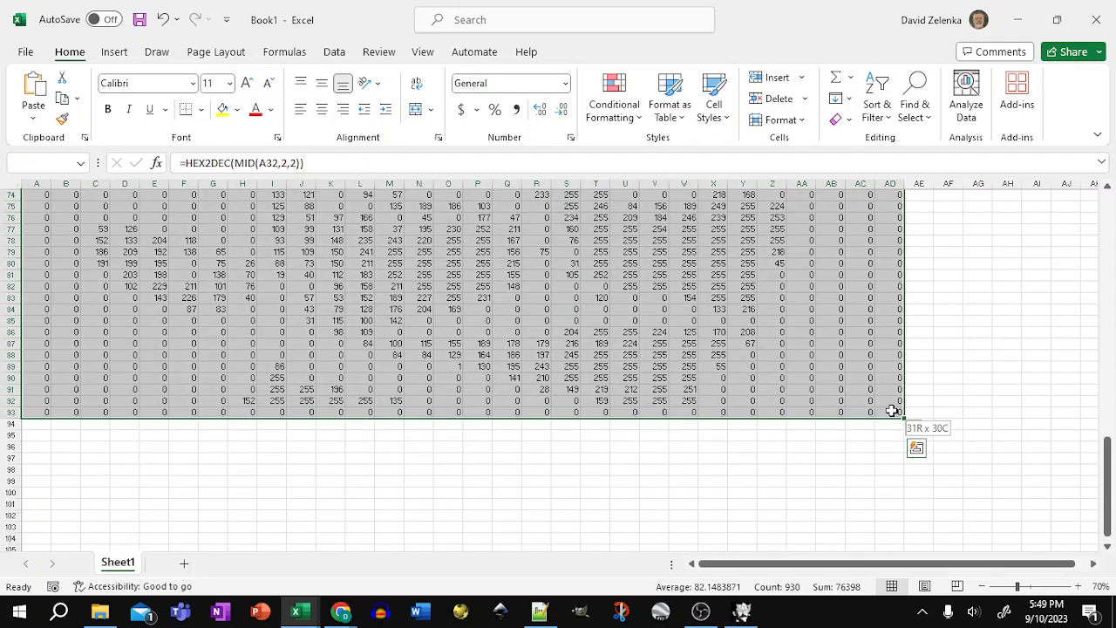
key("ctrl+c")
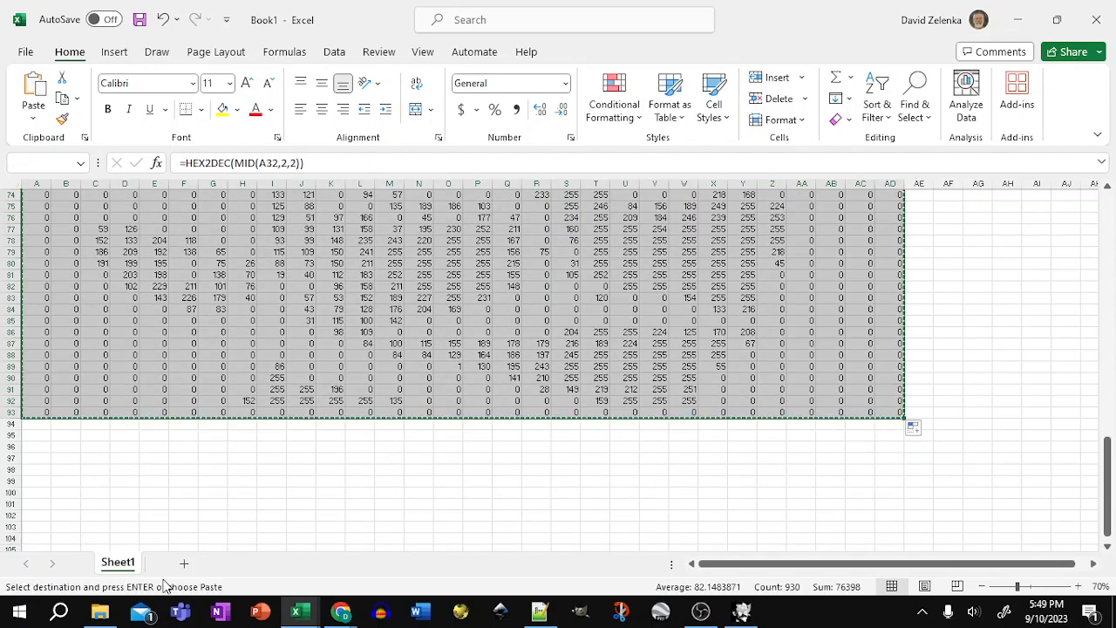
left_click(540, 610)
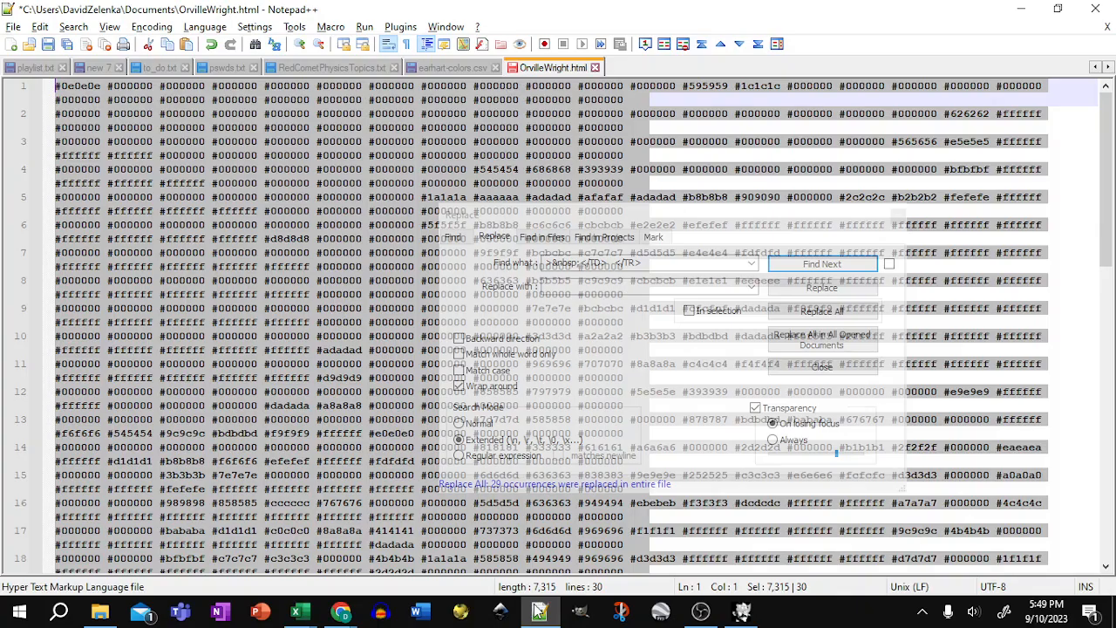
left_click(13, 48)
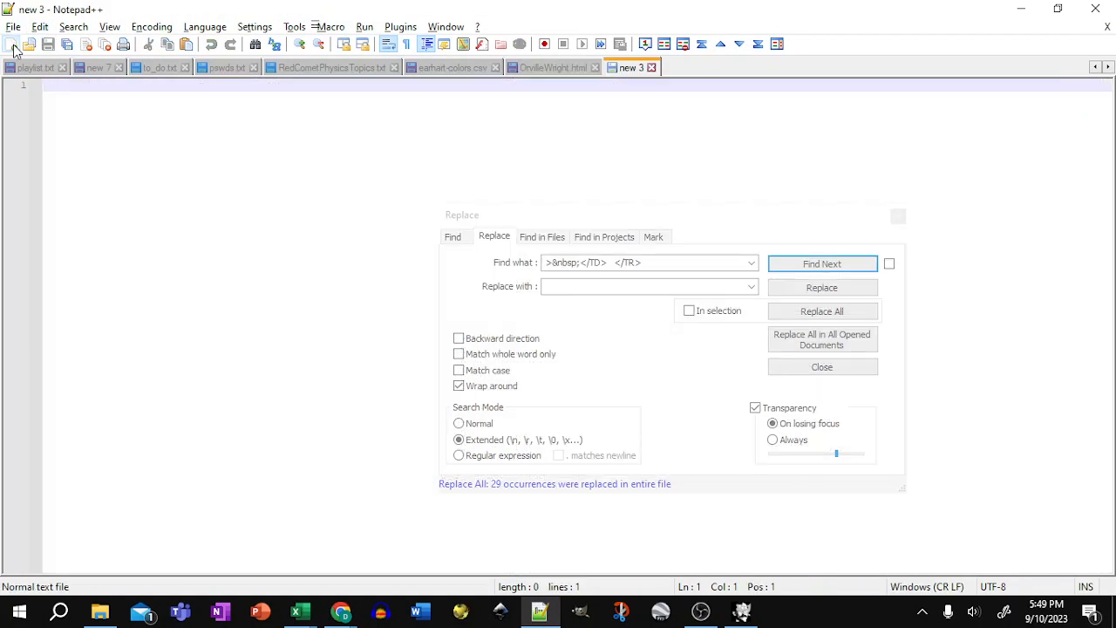
key("ctrl+v")
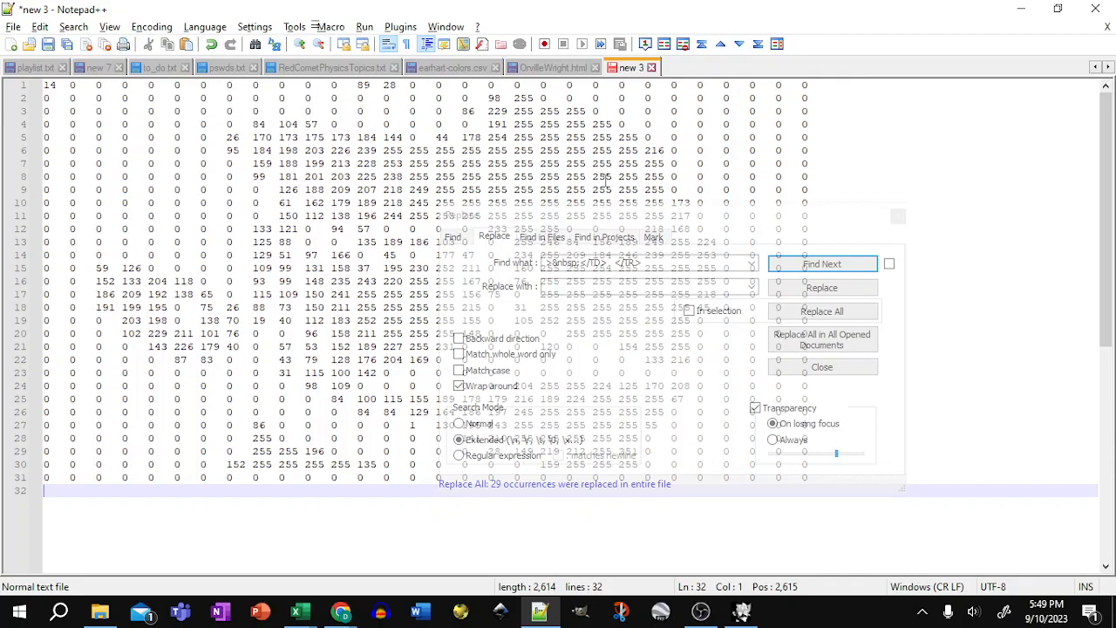
Replace every tab (\t) in the new document with a comma
left_click(711, 219)
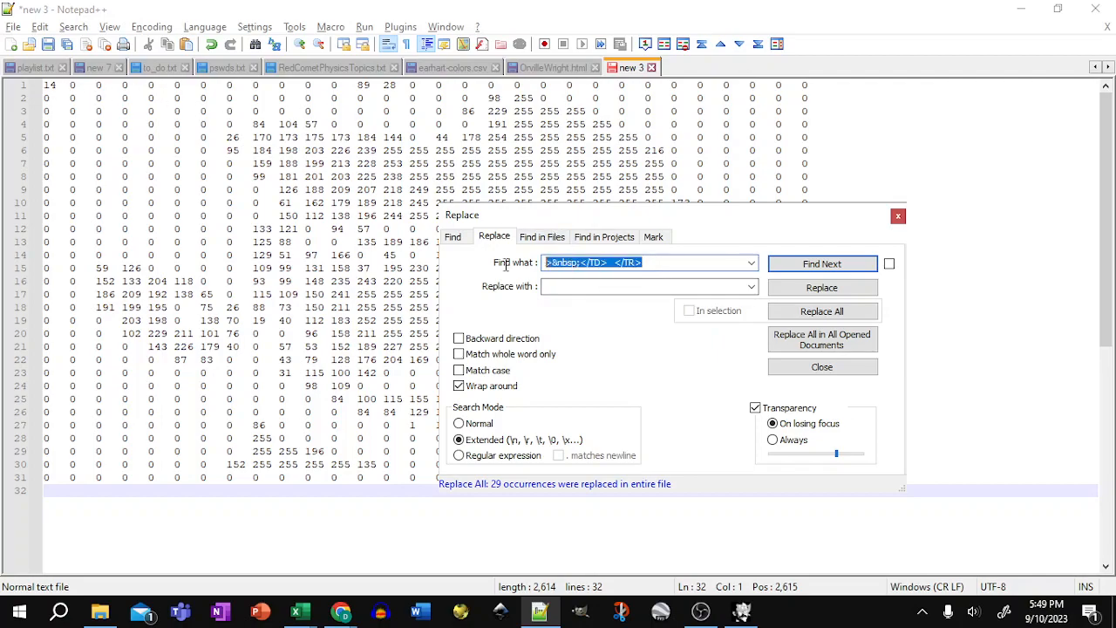
left_click(589, 286)
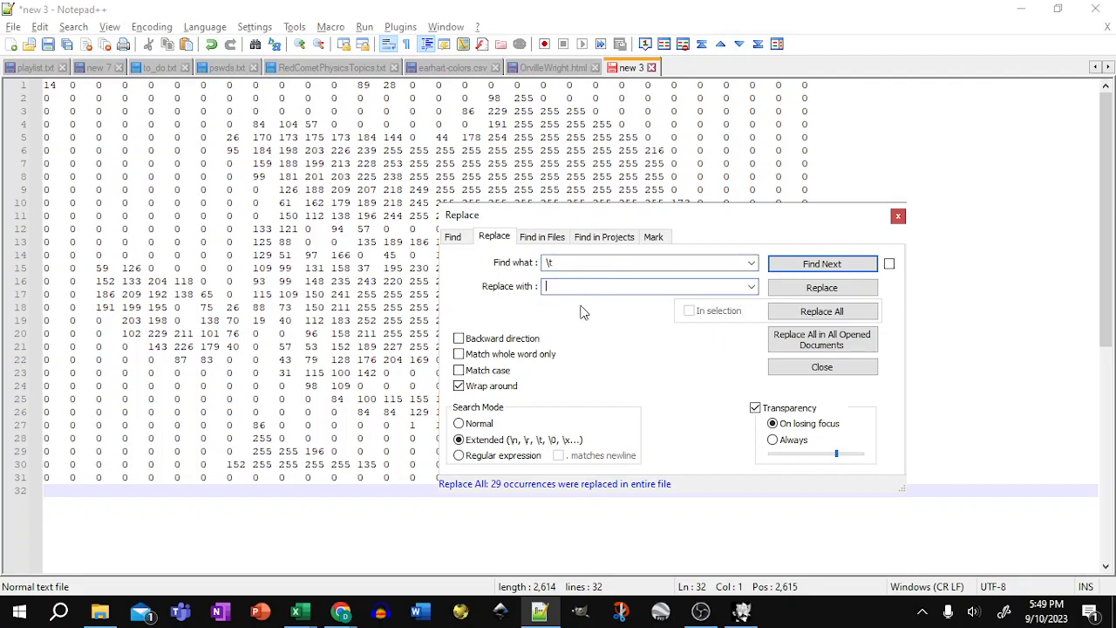
type(",")
left_click(821, 311)
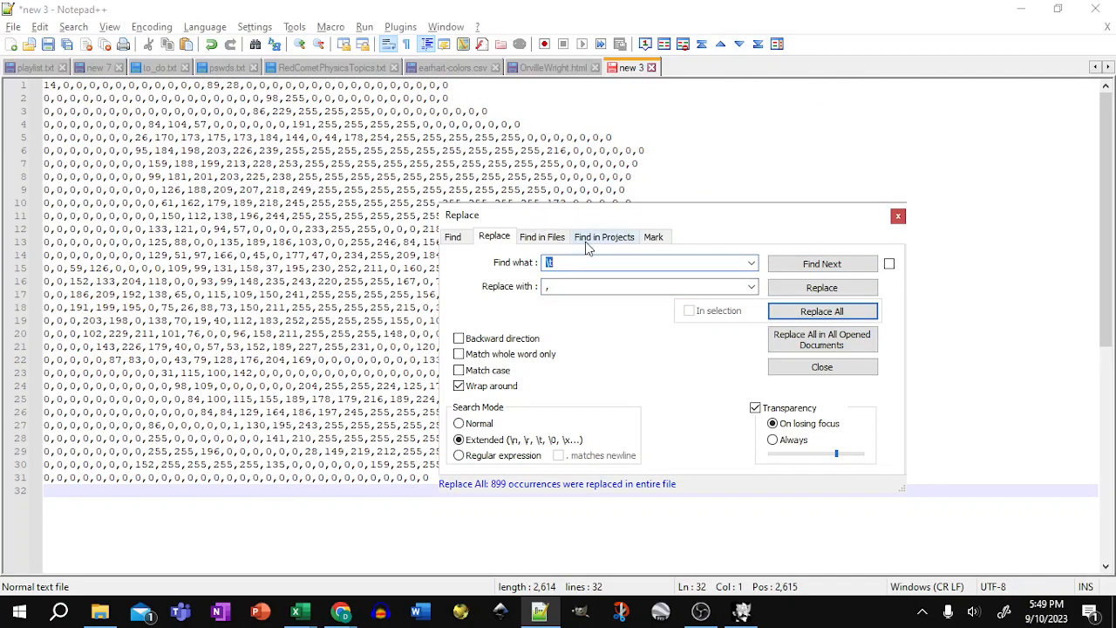
Replace every line break (\r\n) with a comma to join all the rows into one line
left_click(546, 263)
double_click(546, 263)
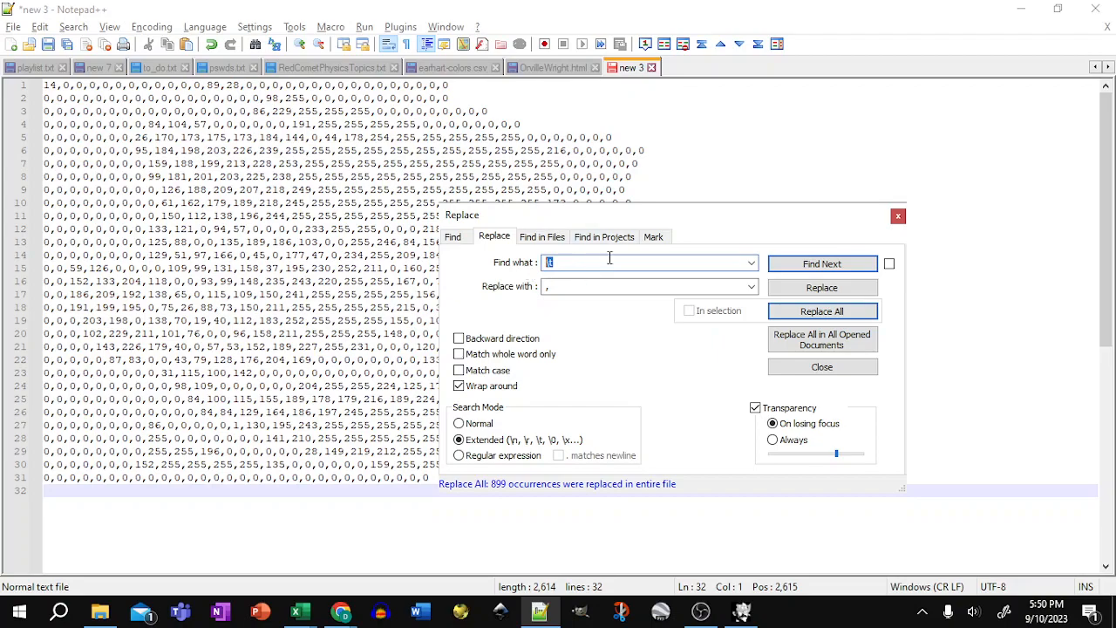
type("\\n")
left_click(824, 312)
left_click(143, 142)
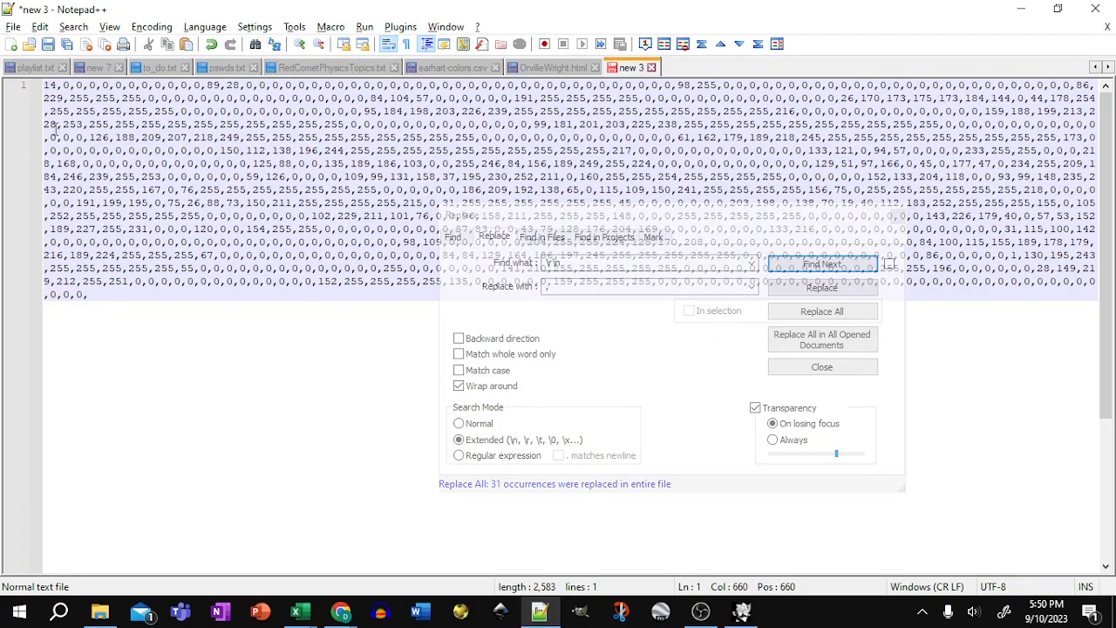
Select the whole comma-separated number list without its final comma for copying
left_click(86, 294)
left_click(89, 296)
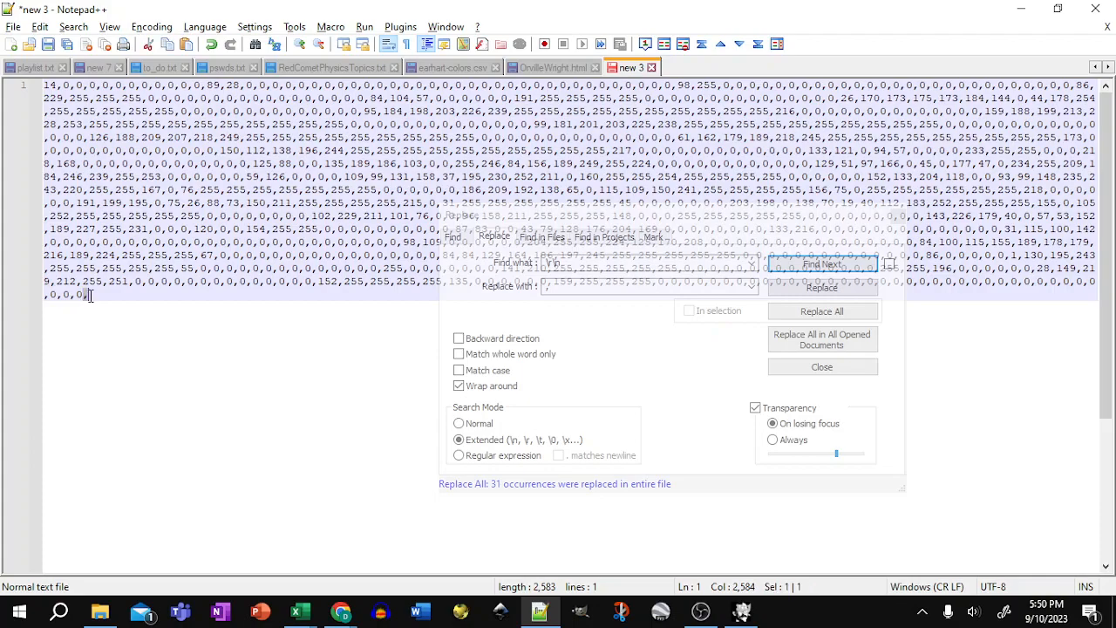
left_click_drag(81, 293, 35, 91)
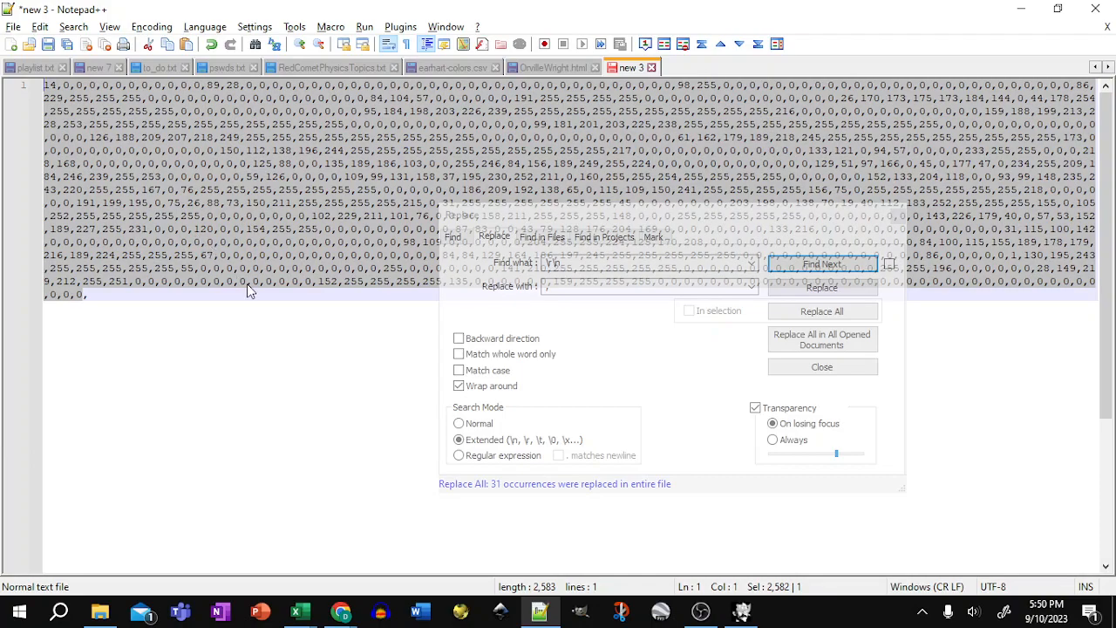
Switch to the Desmos graphing calculator in Chrome and start a new blank graph
key("alt+Tab")
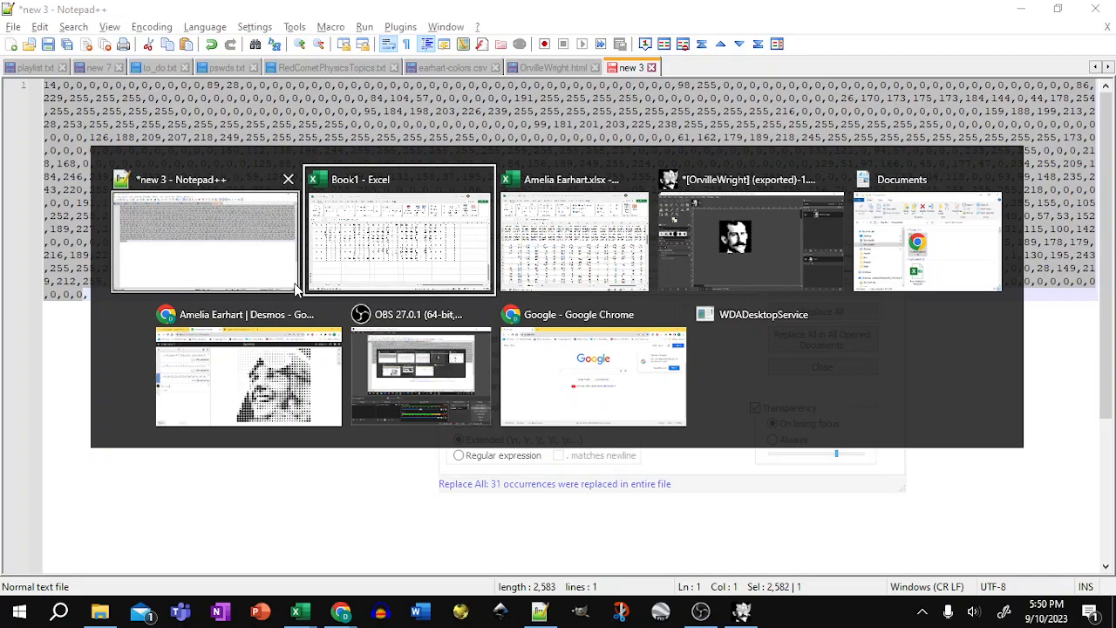
key("alt+Tab")
key("alt+Tab")
key("alt+Tab")
key("alt+Tab")
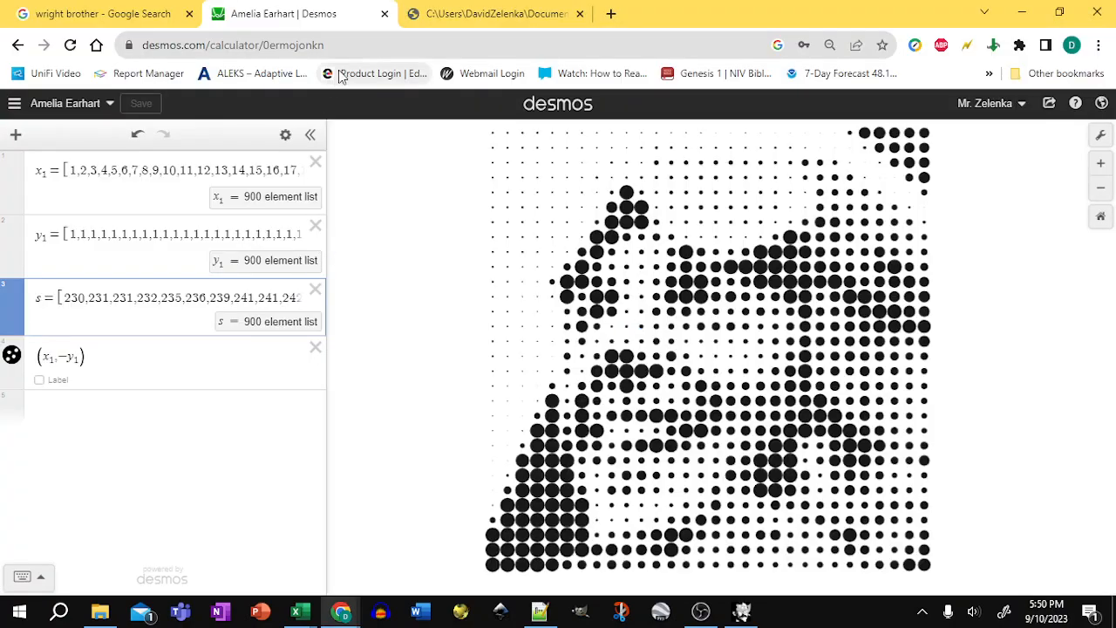
left_click(14, 103)
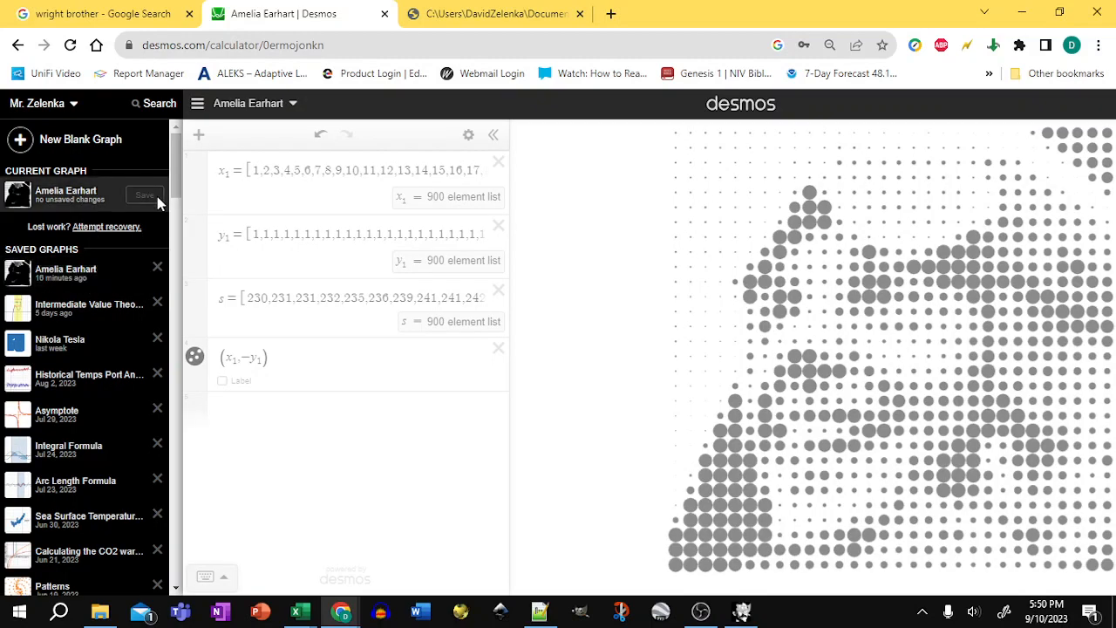
left_click(96, 136)
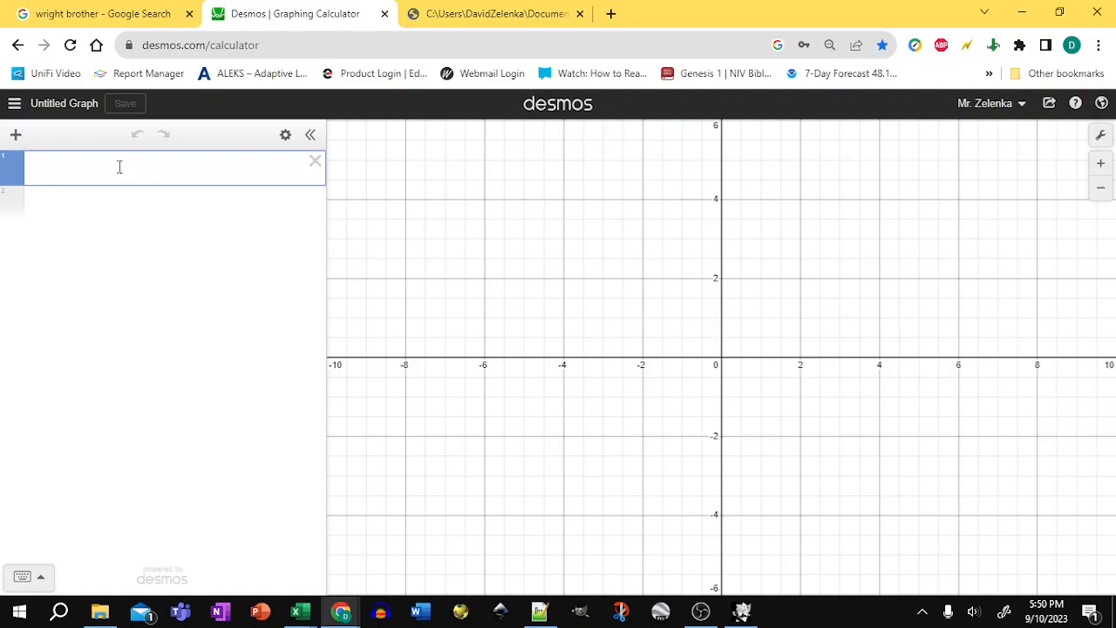
Define the list s in the first expression with the copied gray values inside square brackets
type("s = ")
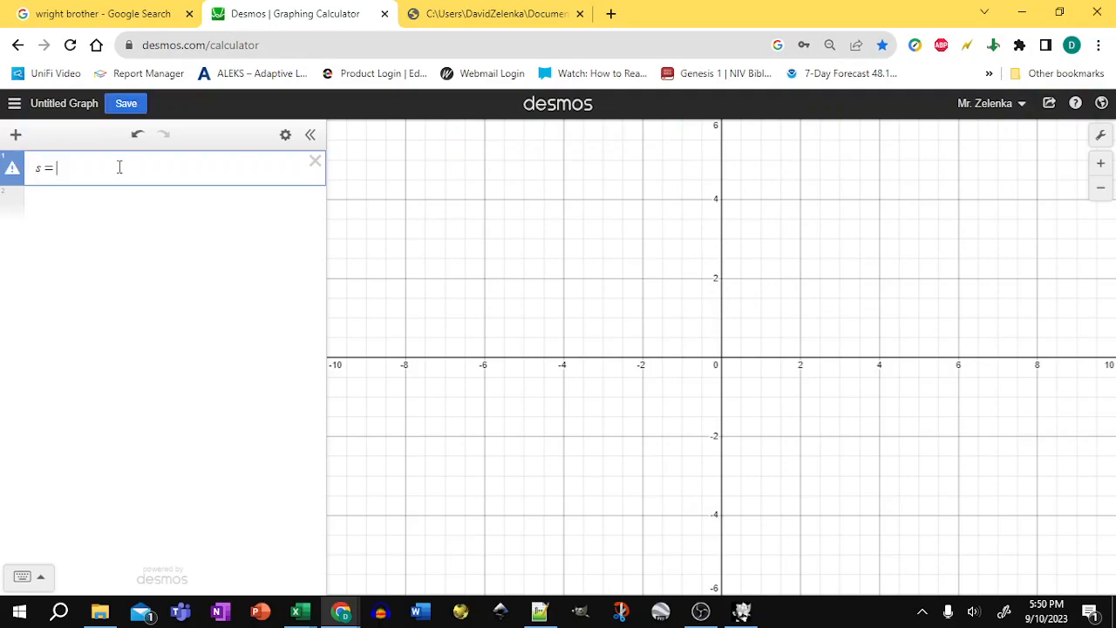
type("[")
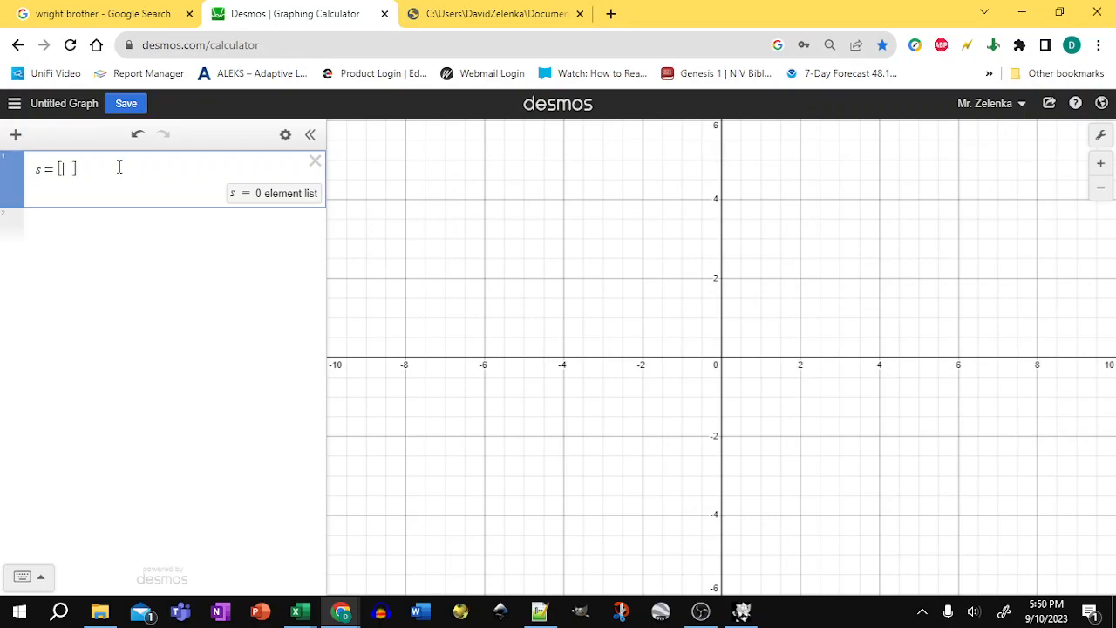
key("ctrl+v")
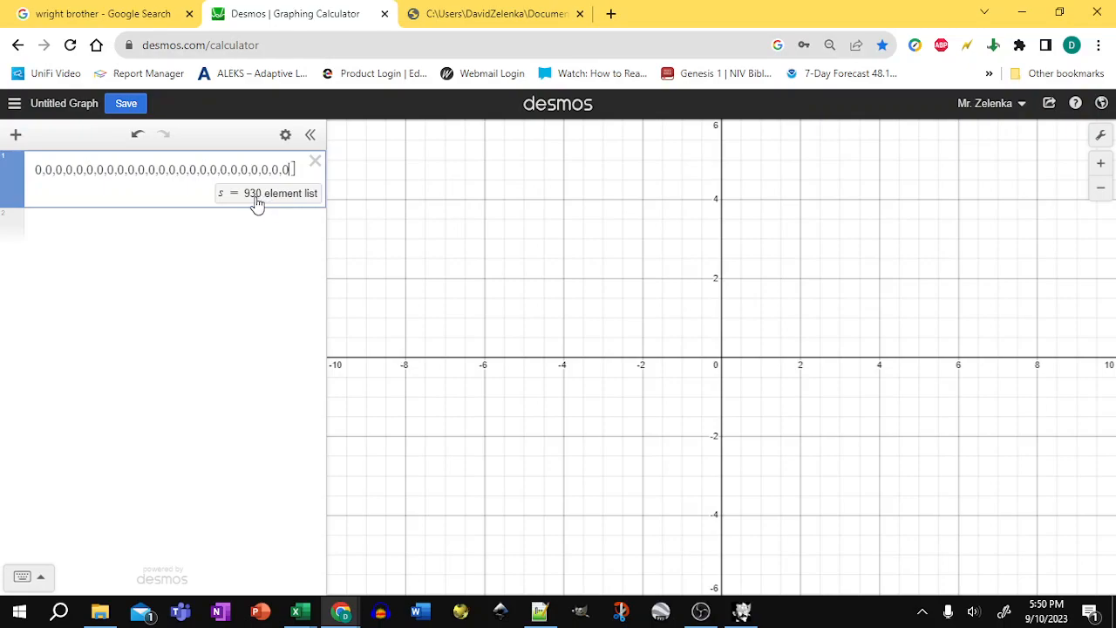
key("alt+Tab")
left_click_drag(292, 170, 67, 170)
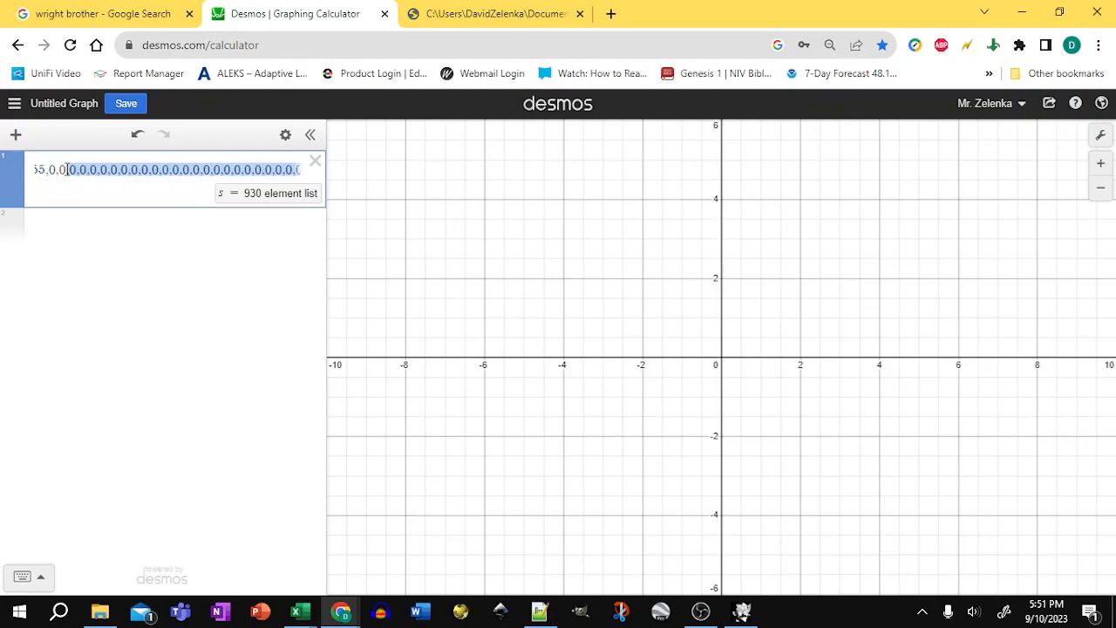
key("BackSpace")
key("ctrl+z")
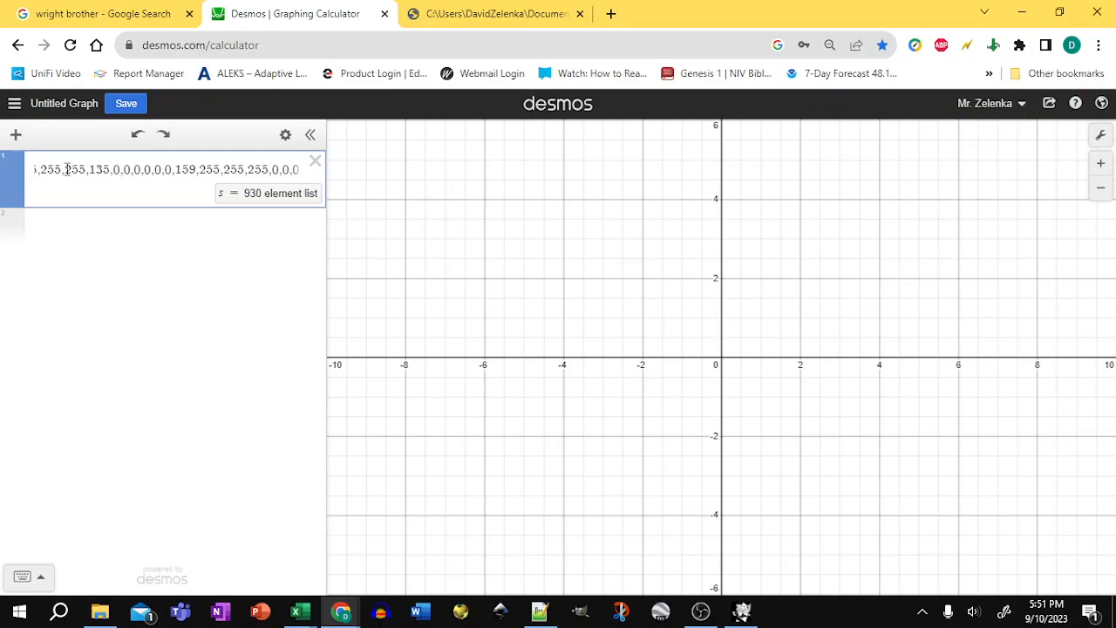
Delete the surplus trailing zeros and commas from list s to leave 900 elements, and add an empty expression below it
left_click_drag(278, 168, 345, 180)
left_click(238, 169)
left_click_drag(229, 170, 292, 170)
key("BackSpace")
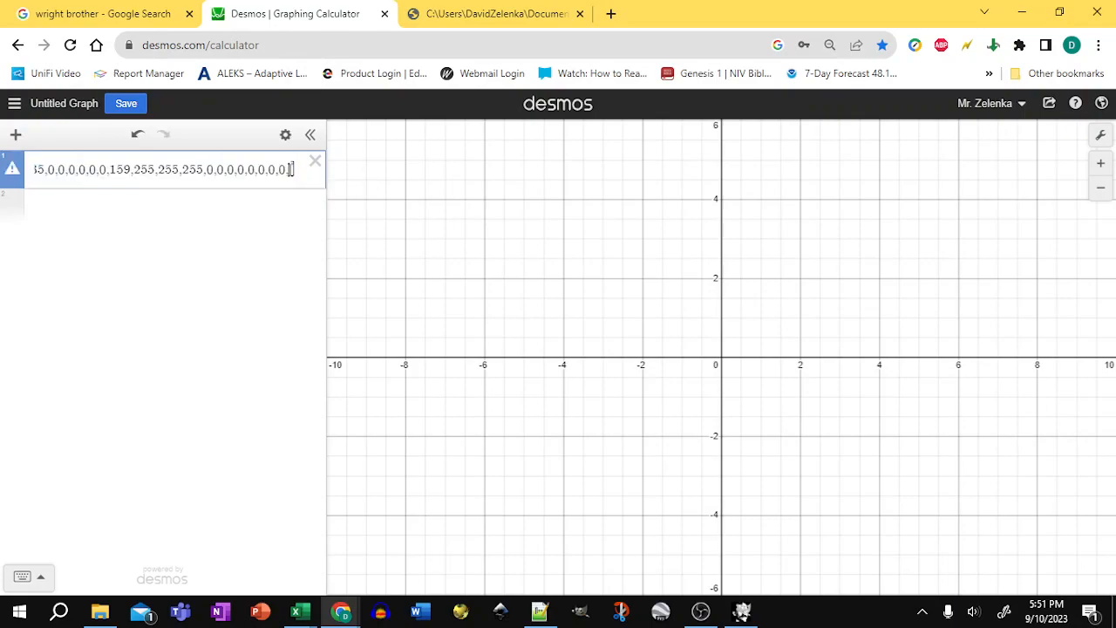
key("BackSpace")
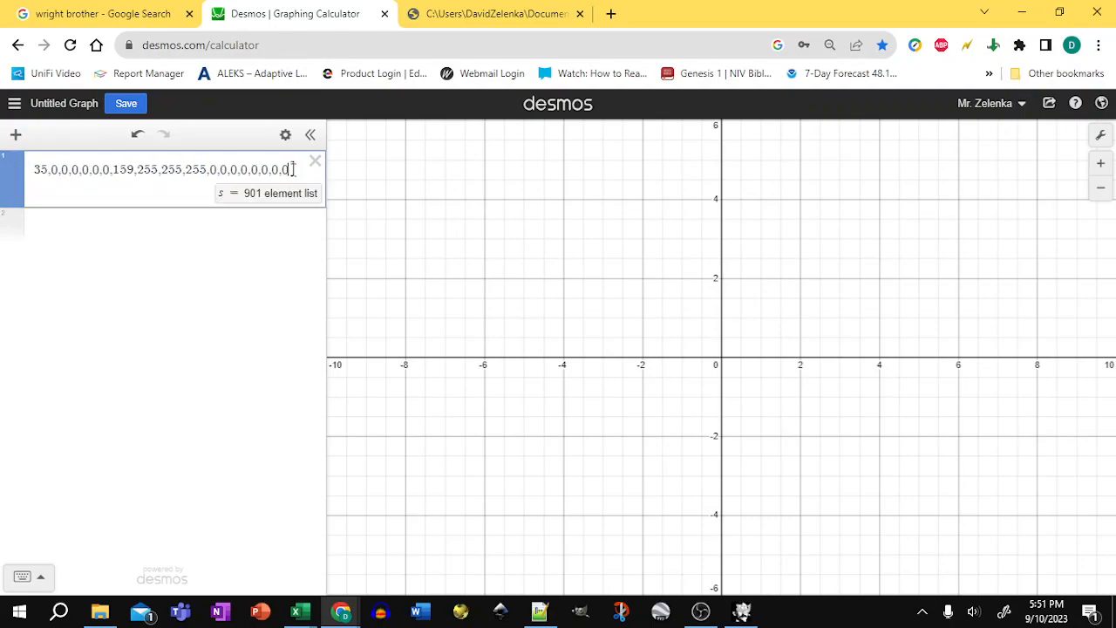
key("BackSpace")
key("BackSpace")
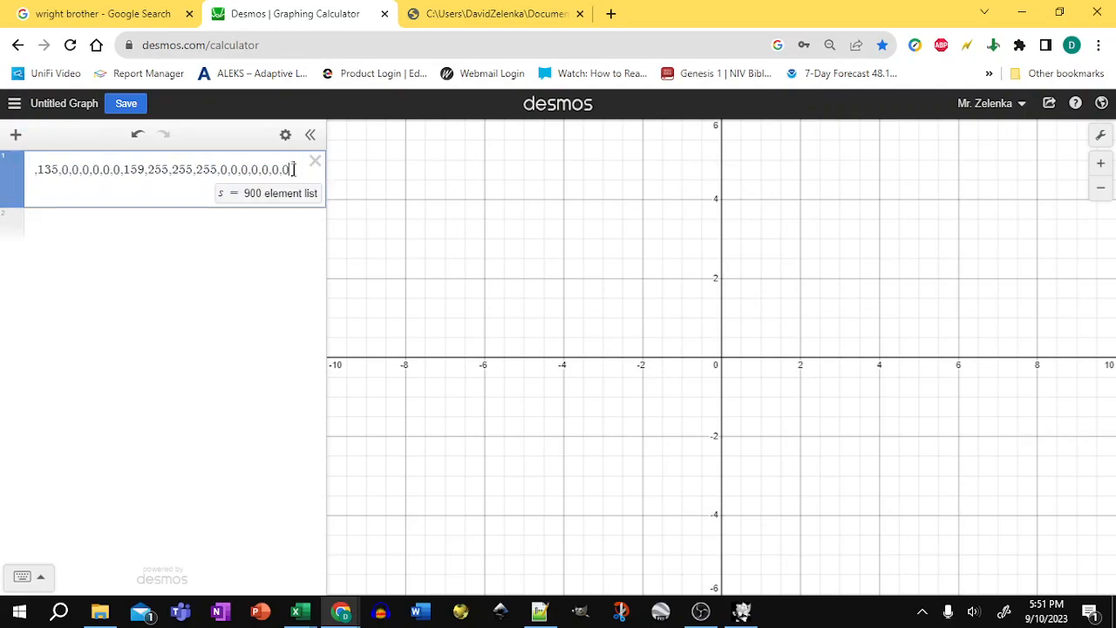
key("Return")
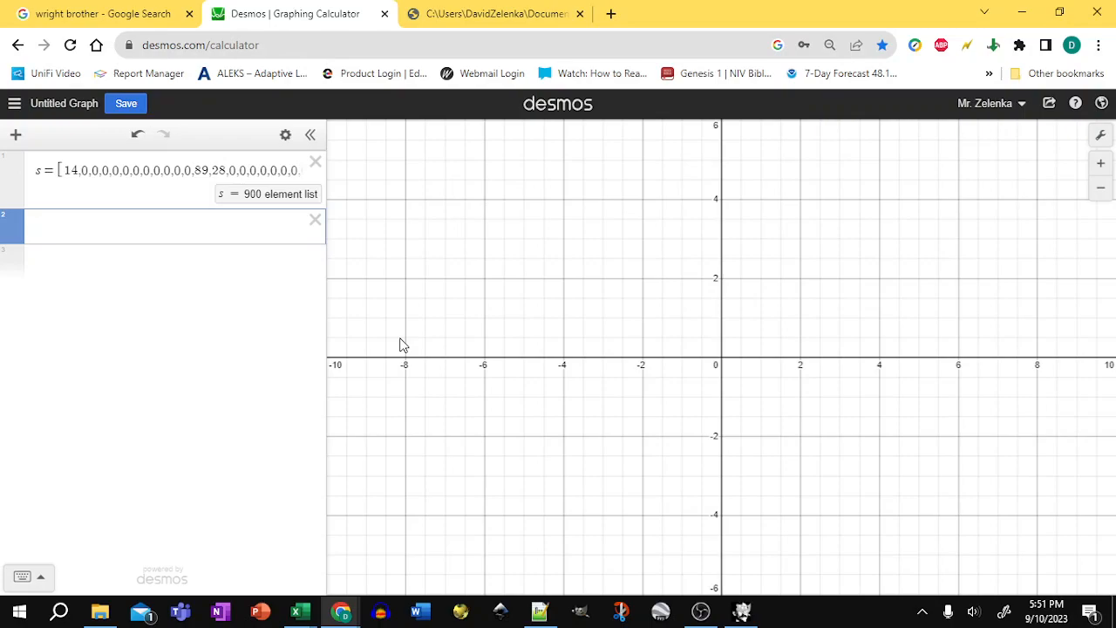
Switch to the Book1 workbook in Excel, add a new sheet and enter 1 in A1 and 2 in B1
key("alt+Tab")
key("alt+Tab")
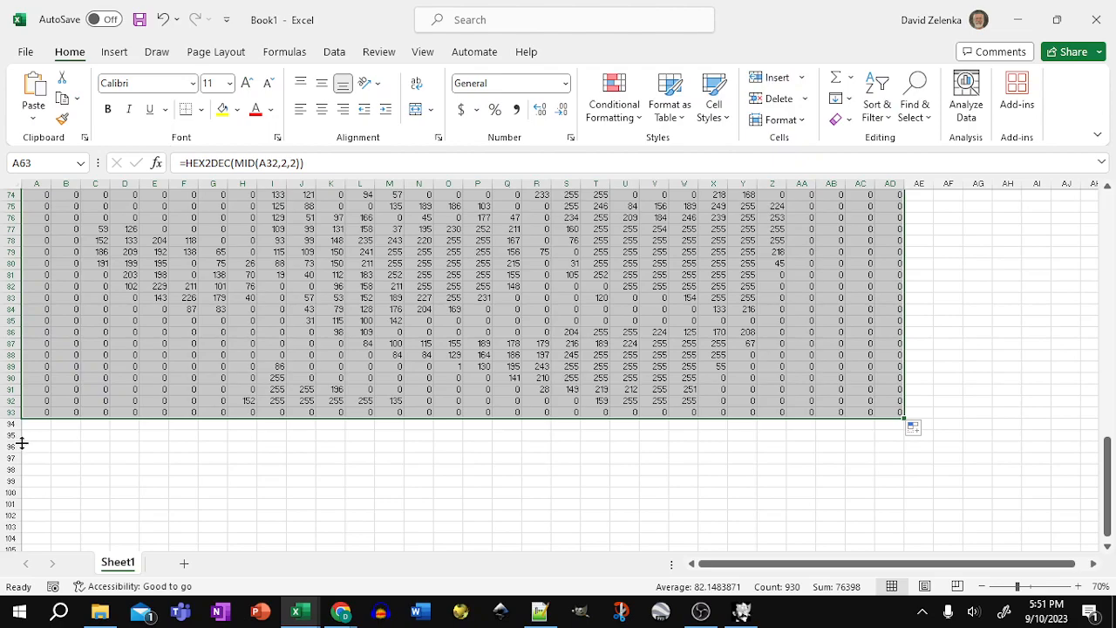
left_click(184, 563)
type("1")
left_click(90, 204)
type("2")
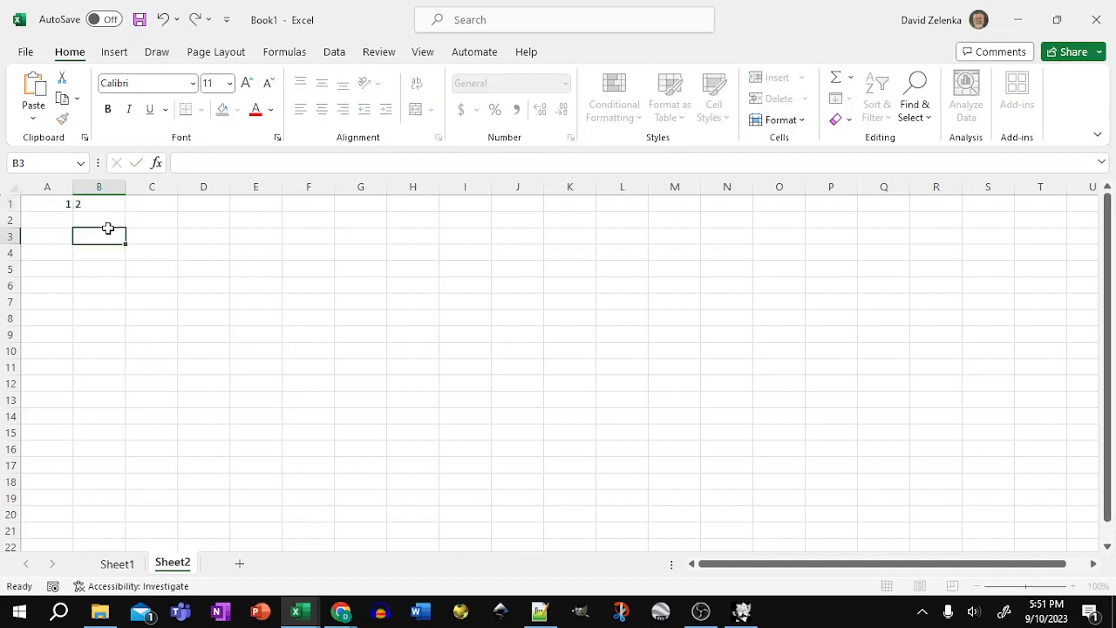
Extend the number series from A1:B1 across row 1 to column AH
left_click(55, 204)
left_click_drag(113, 206, 55, 204)
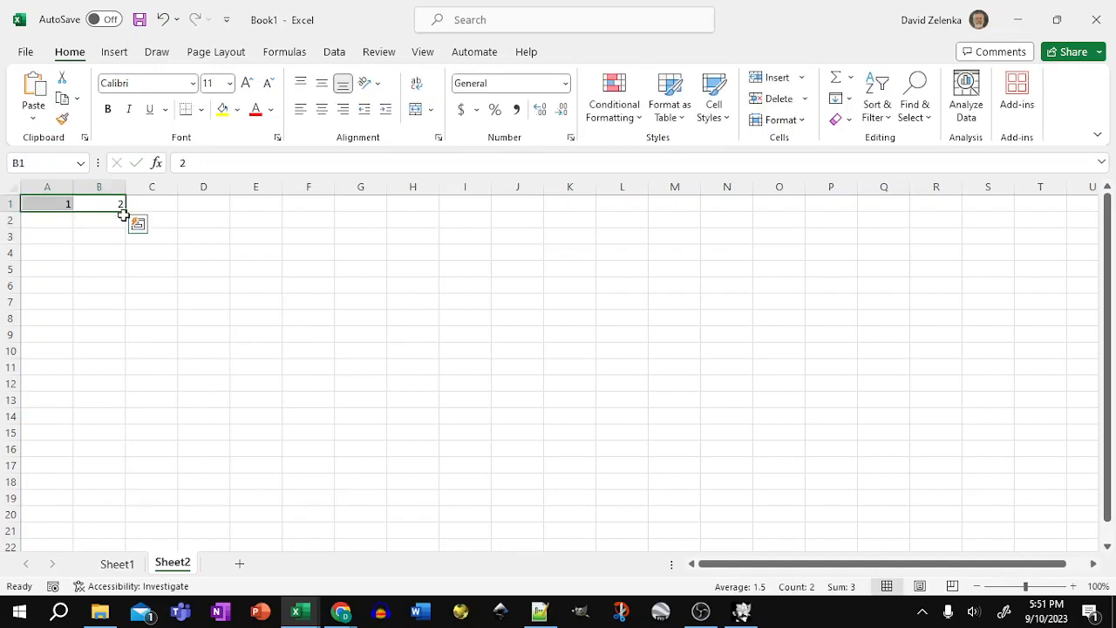
left_click_drag(121, 217, 956, 219)
left_click(937, 221)
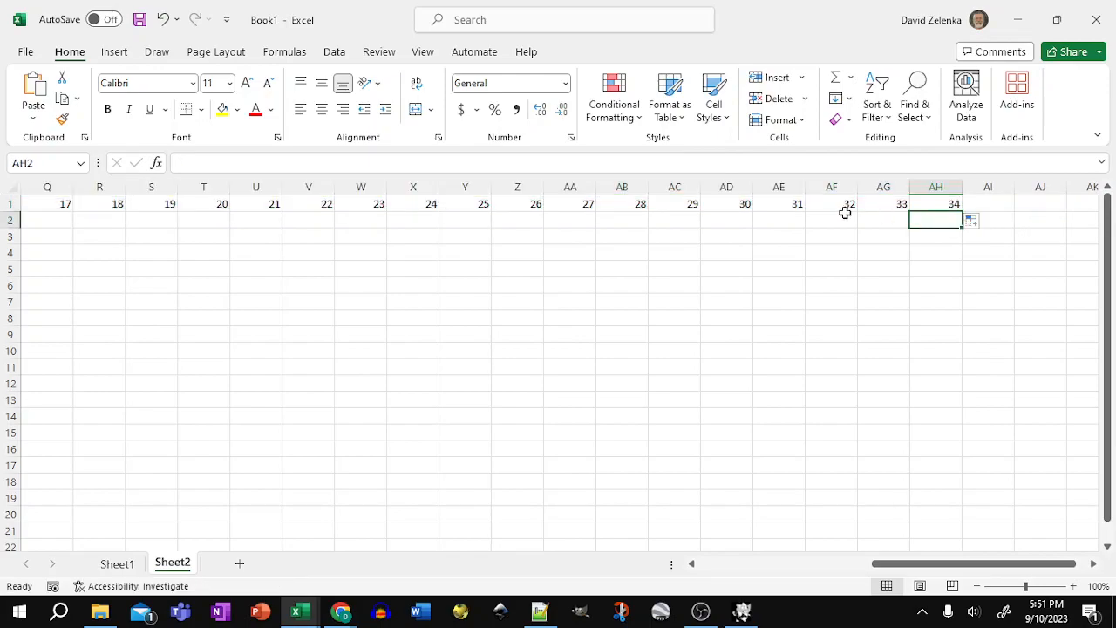
Clear the extra numbers in AE1:AH1 so that the series ends at 30 in column AD
mouse_move(777, 203)
left_mouse_down()
mouse_move(965, 204)
mouse_move(792, 204)
left_mouse_up()
left_click(967, 209)
key("Delete")
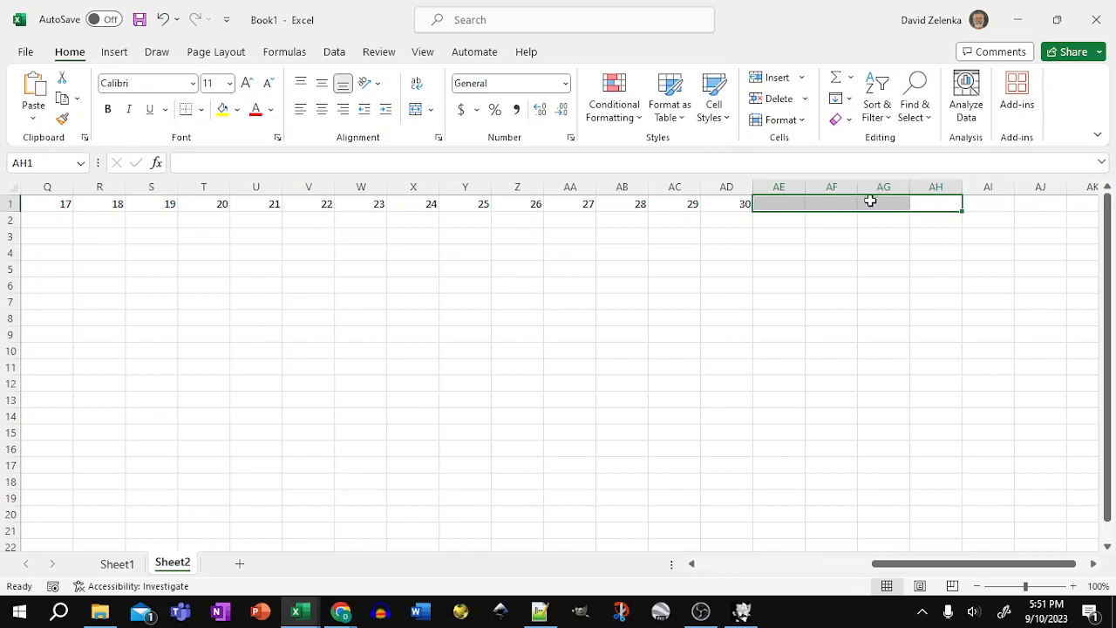
left_click(820, 265)
Fill the numbers 1 to 30 in A1:AD1 down unchanged through row 30
left_click(727, 202)
key("ctrl+shift+Left")
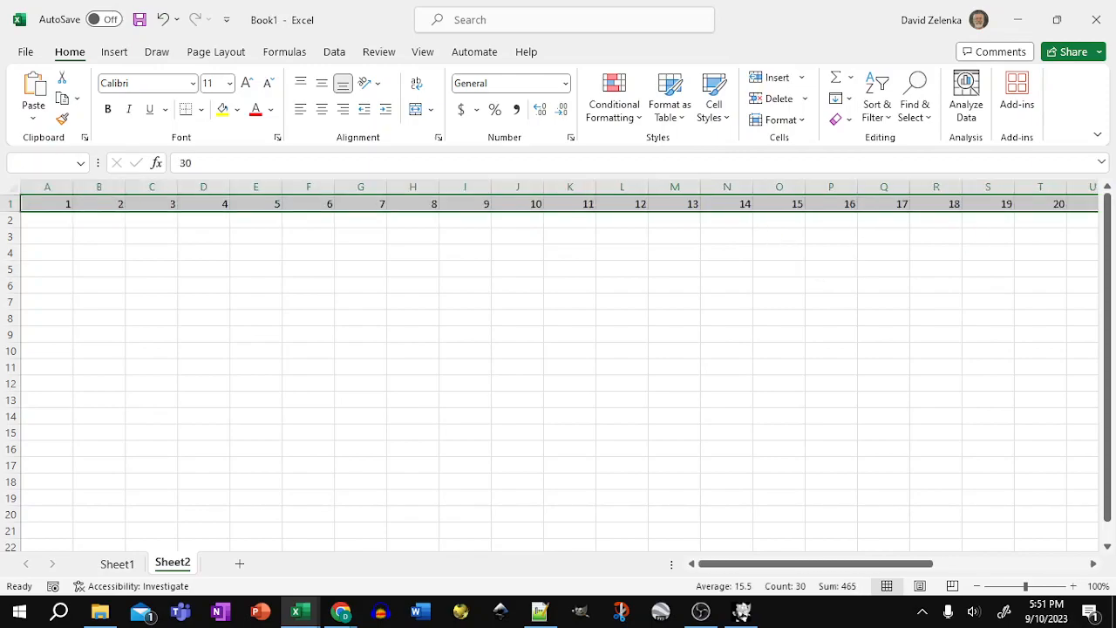
left_click_drag(3, 183, 51, 188)
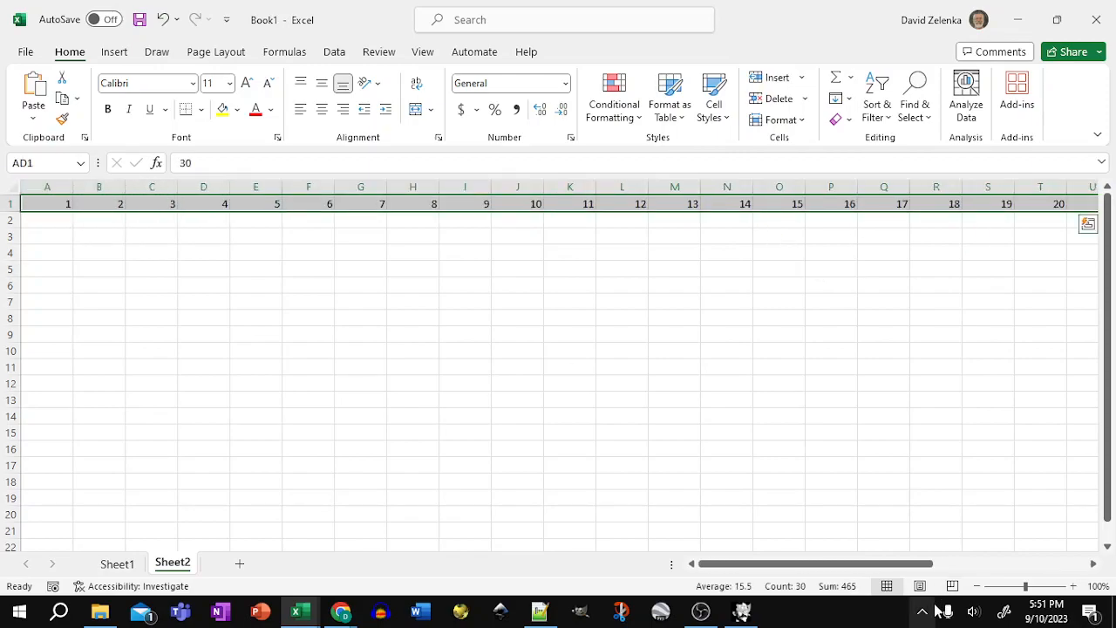
left_click_drag(824, 565, 955, 567)
left_click_drag(1017, 212, 1016, 519)
left_click(1060, 480)
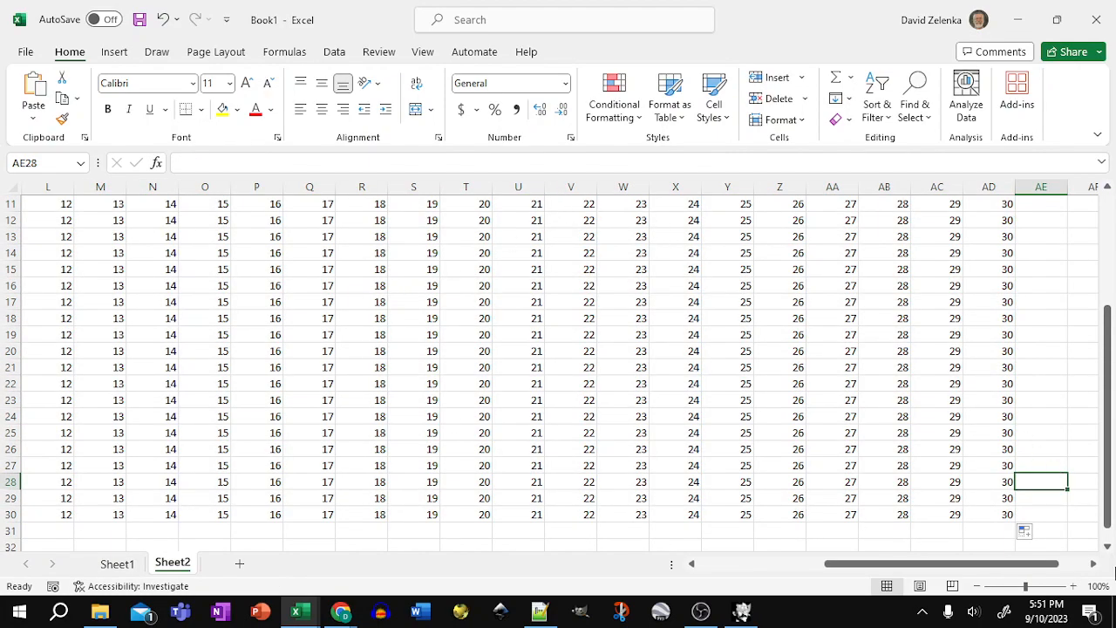
Copy the number grid A1:AD30 and switch to Notepad++
left_click_drag(1007, 515, 43, 210)
key("ctrl+c")
key("alt+Tab")
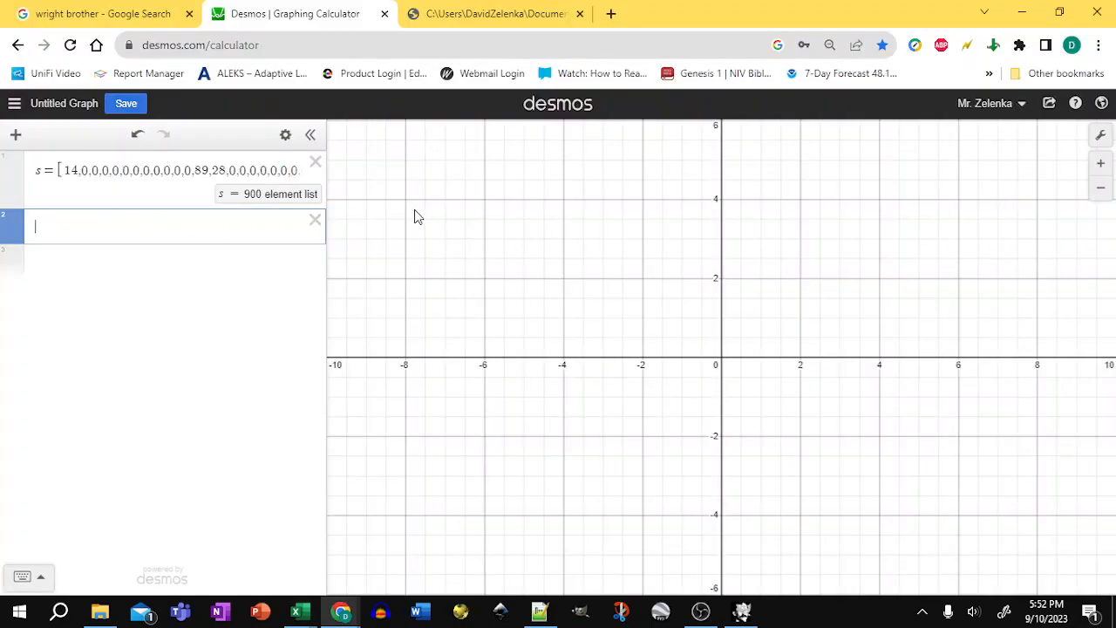
key("alt+Tab")
key("Tab")
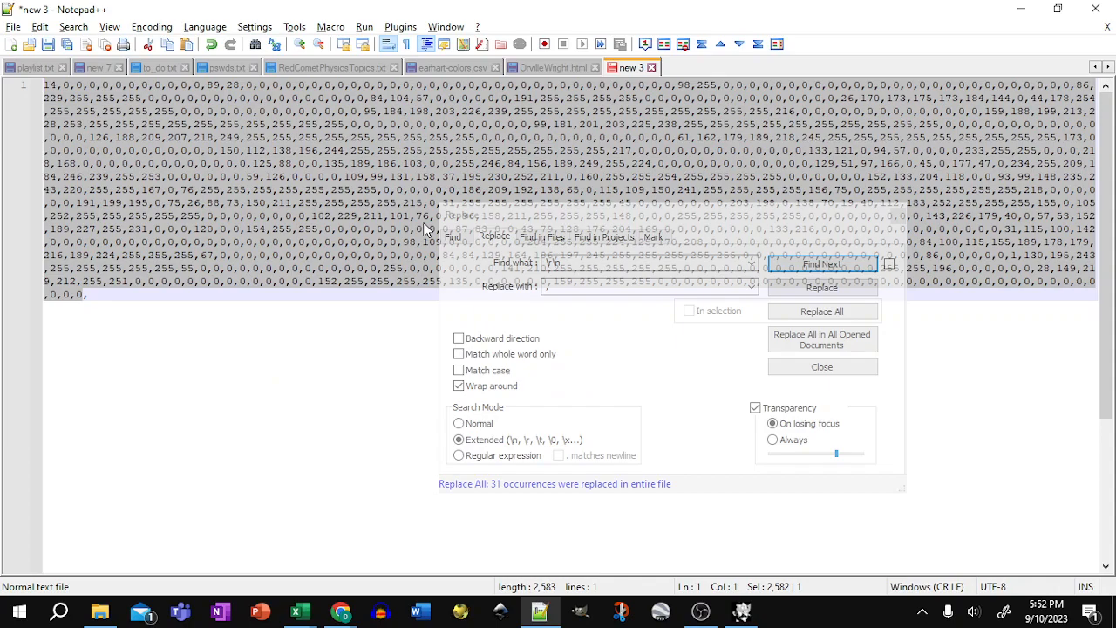
Replace the old text with the copied number grid and change all line breaks (\r\n) and tabs (\t) to commas
key("ctrl+v")
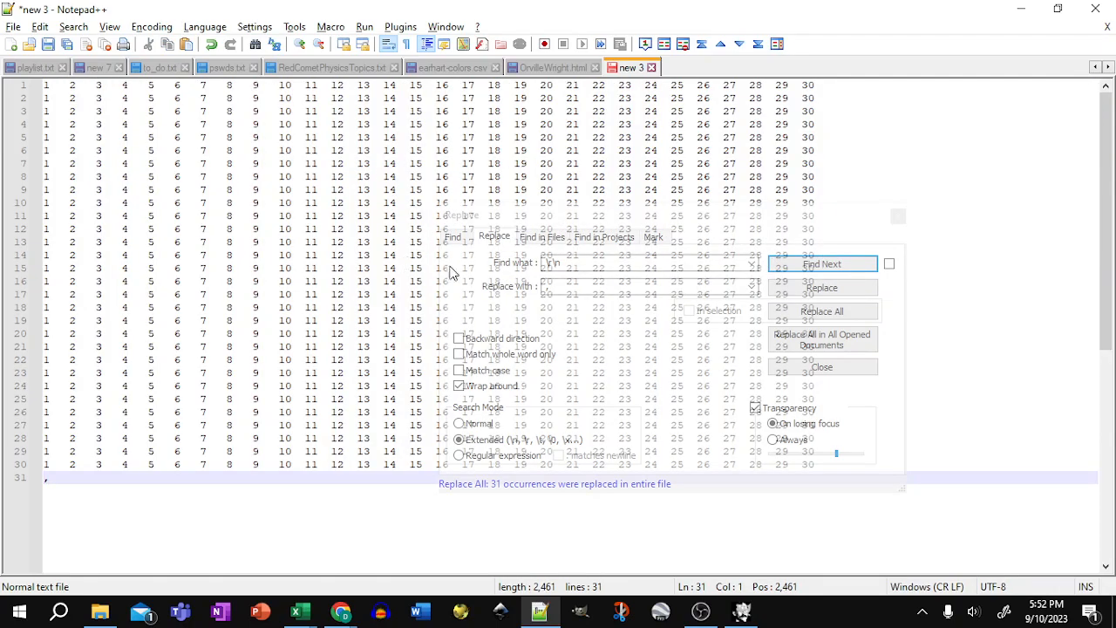
left_click(567, 263)
left_click(558, 286)
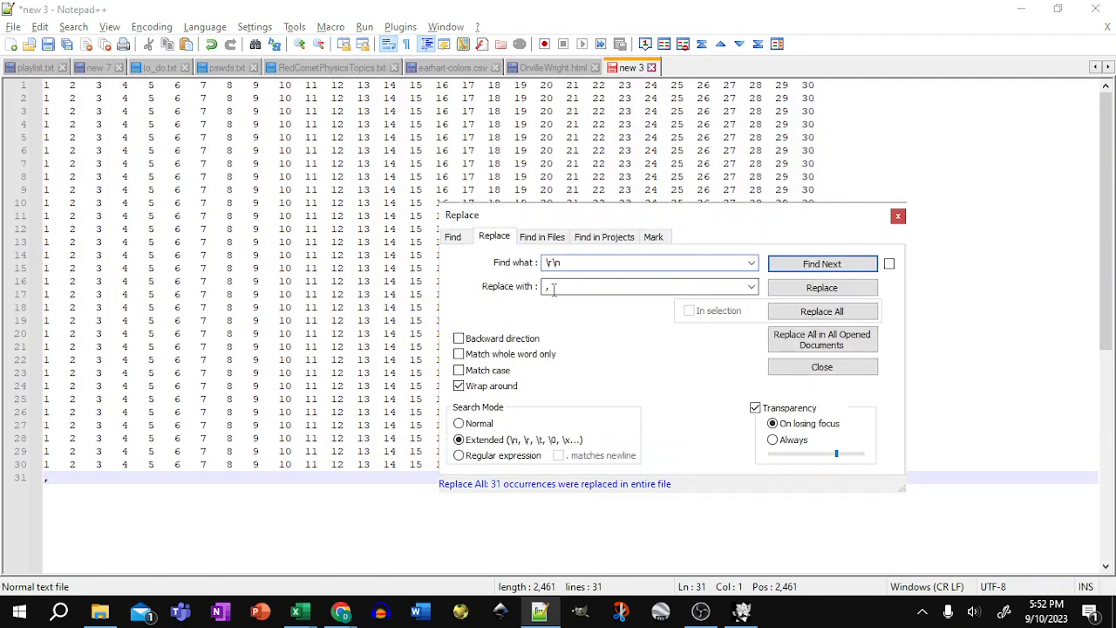
left_click(816, 314)
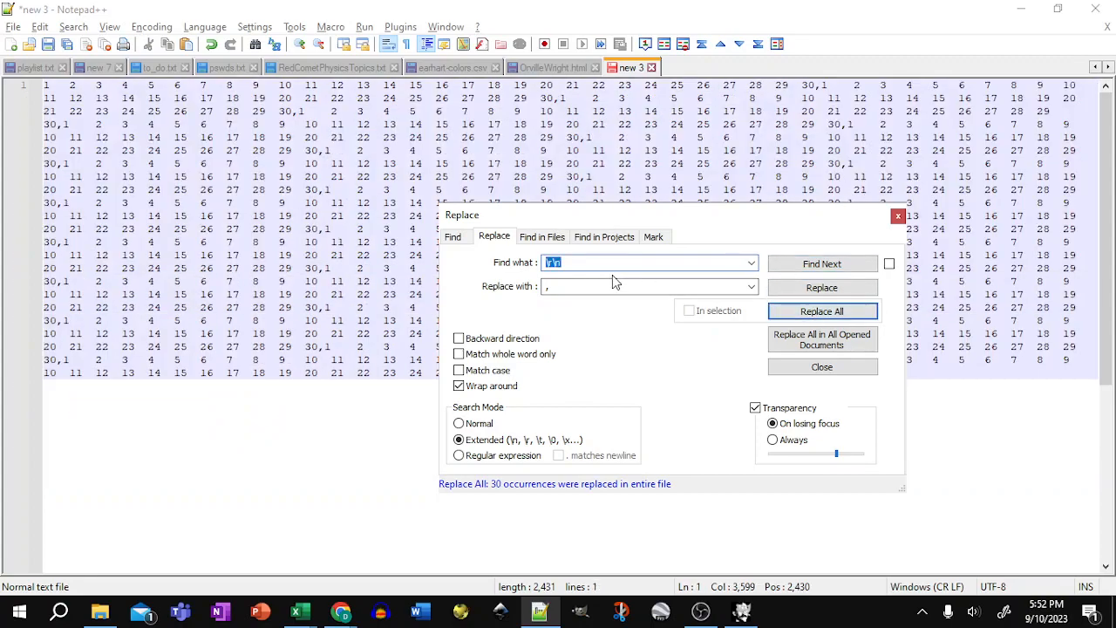
type("\\t")
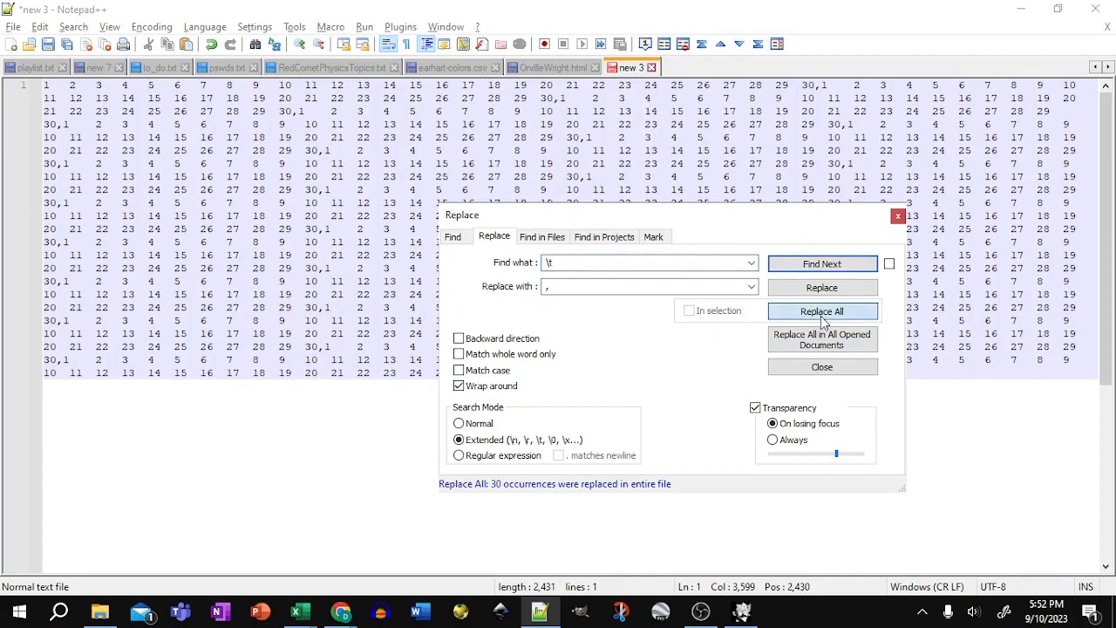
left_click(822, 312)
Copy the comma-separated list without its trailing commas and enter it in Desmos as the list x_1
left_click_drag(150, 288, 12, 57)
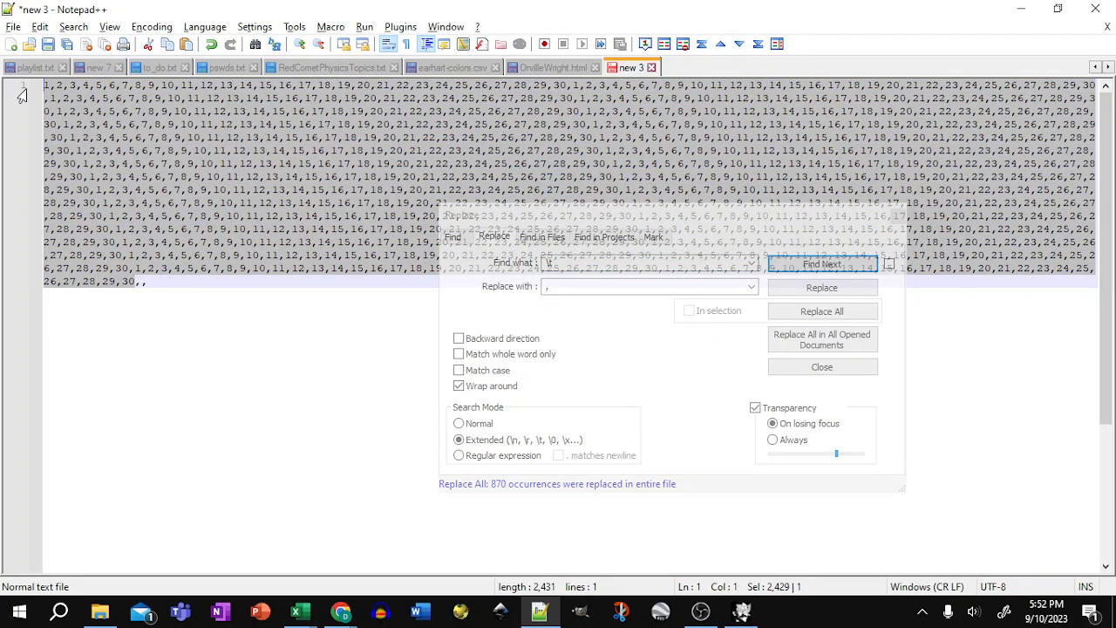
key("alt+Tab")
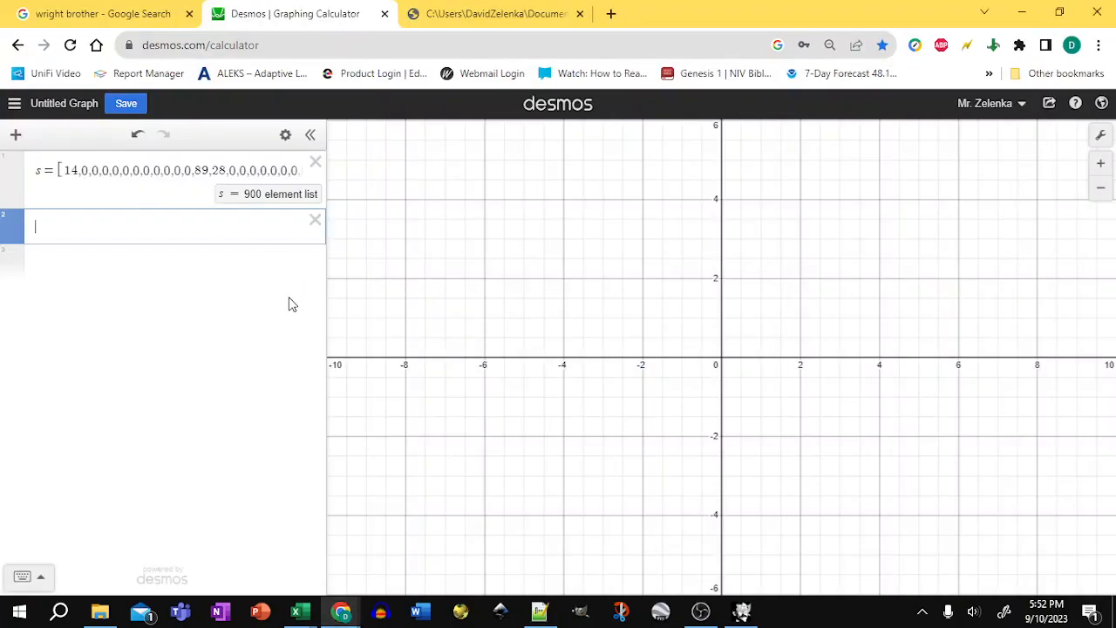
type("x_1 ")
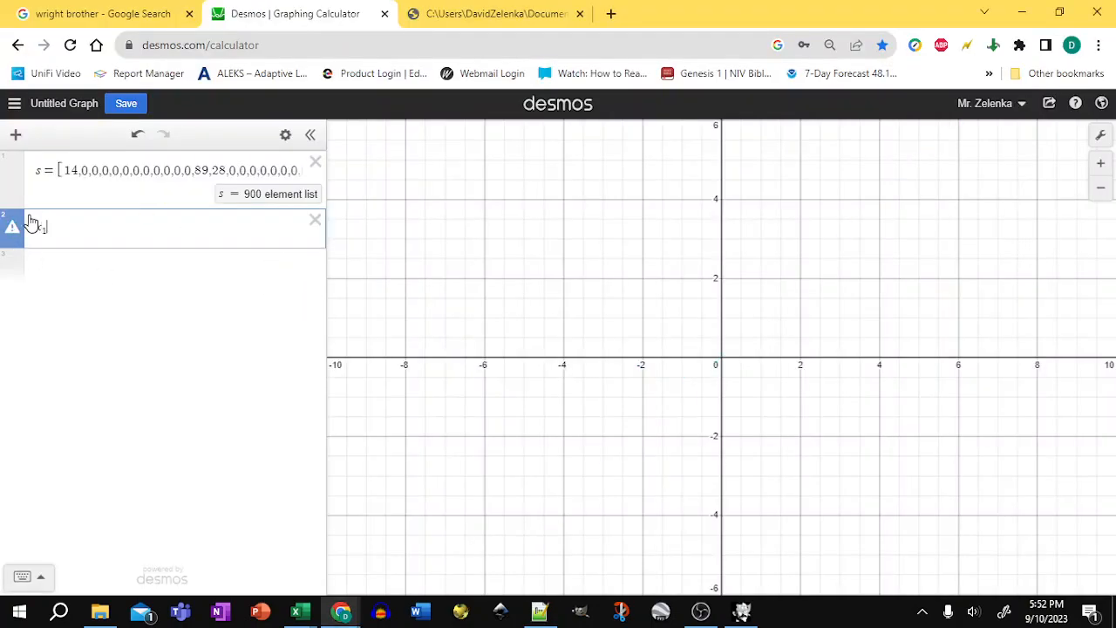
type("= [")
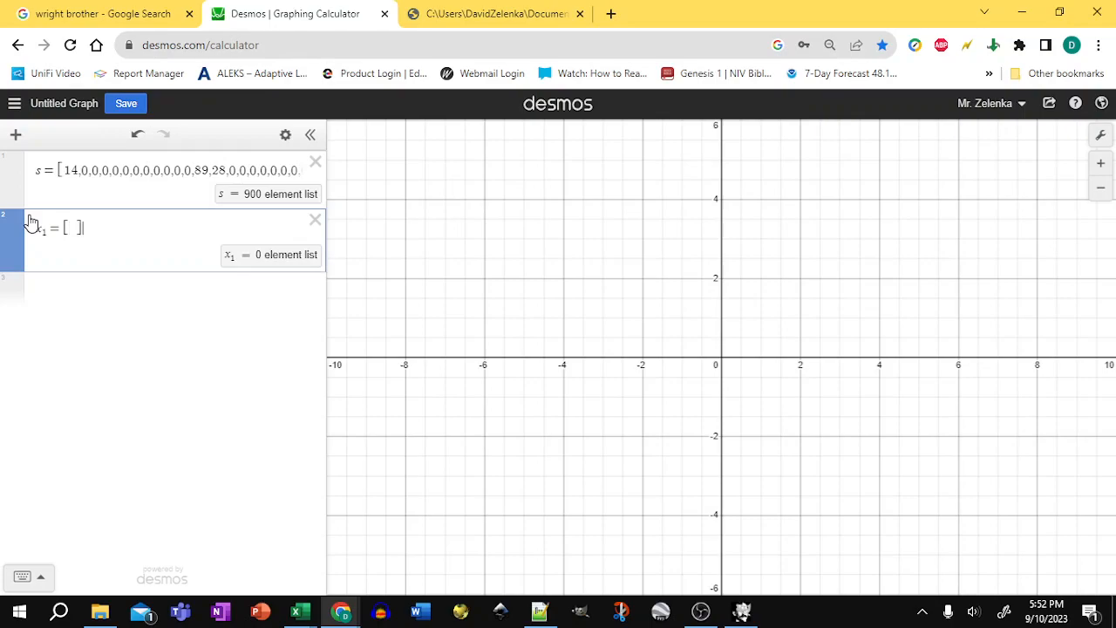
key("ctrl+v")
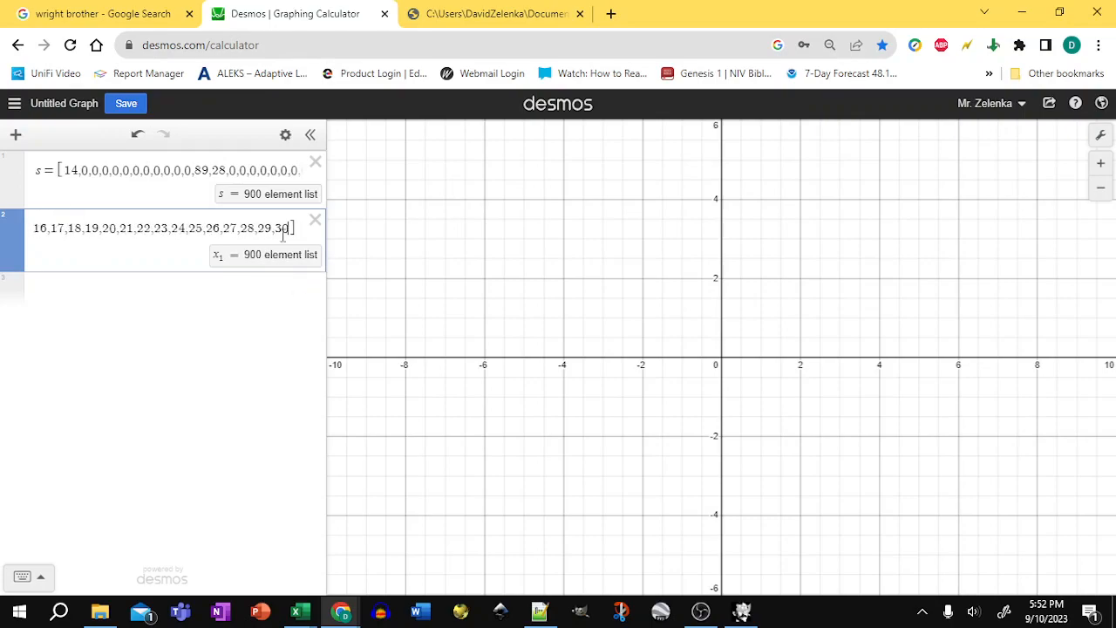
Switch to Excel and clear the contents of the number grid A1:AD30 on Sheet2
key("alt+Tab")
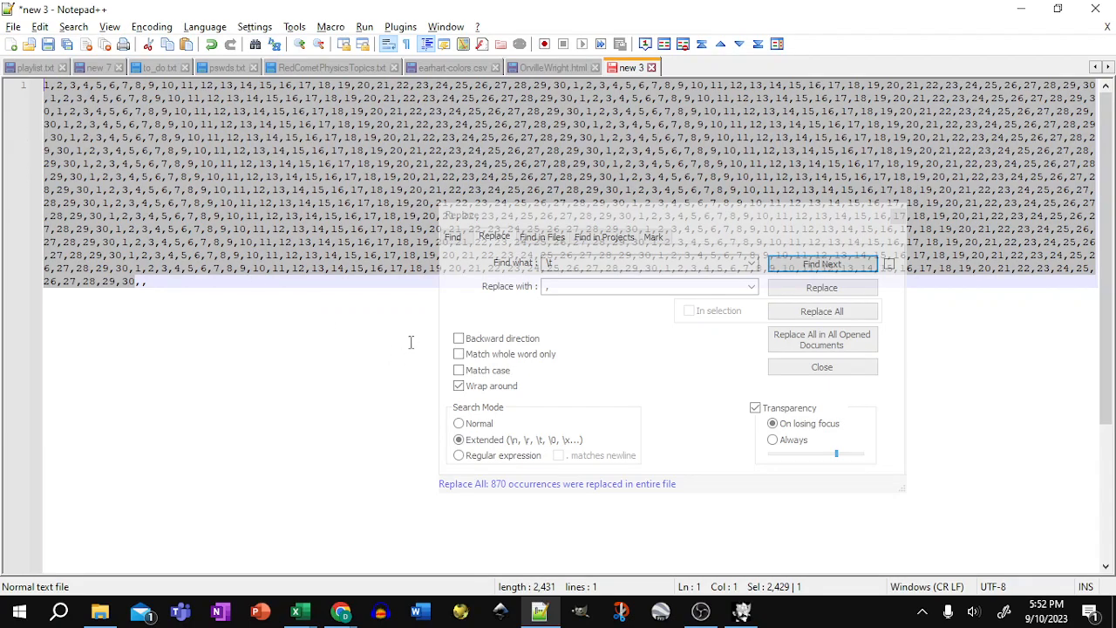
key("alt+Tab")
key("Tab")
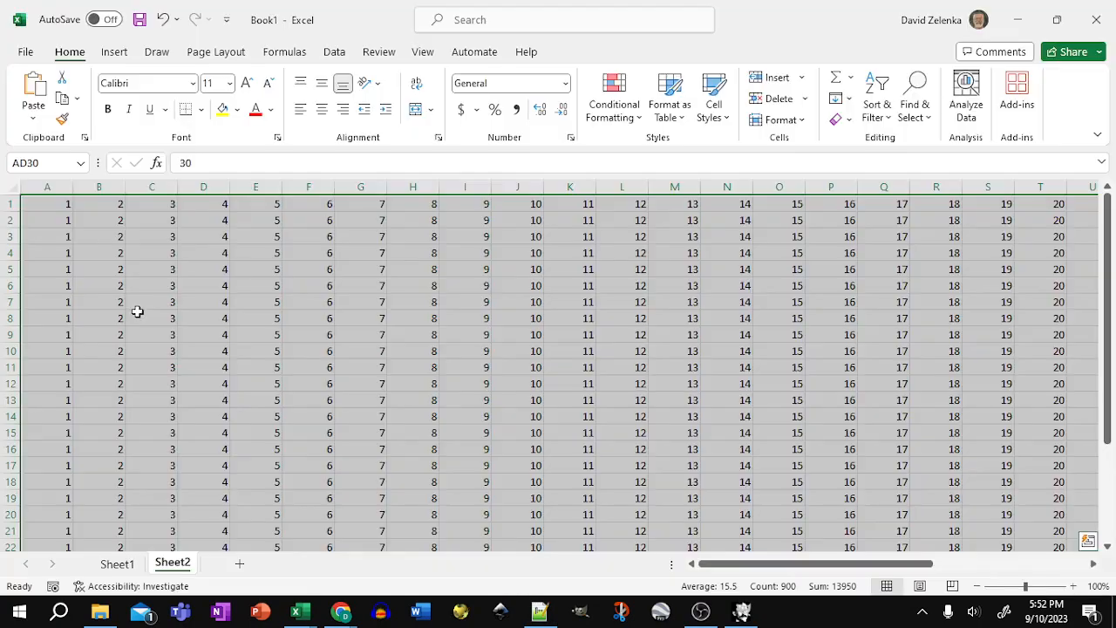
key("BackSpace")
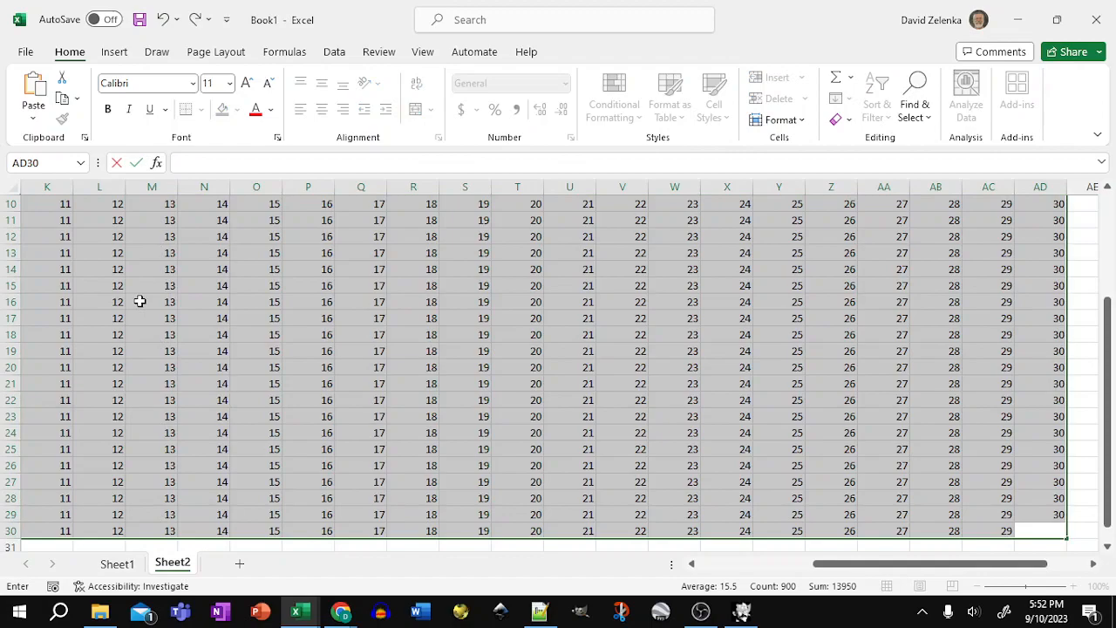
right_click(503, 324)
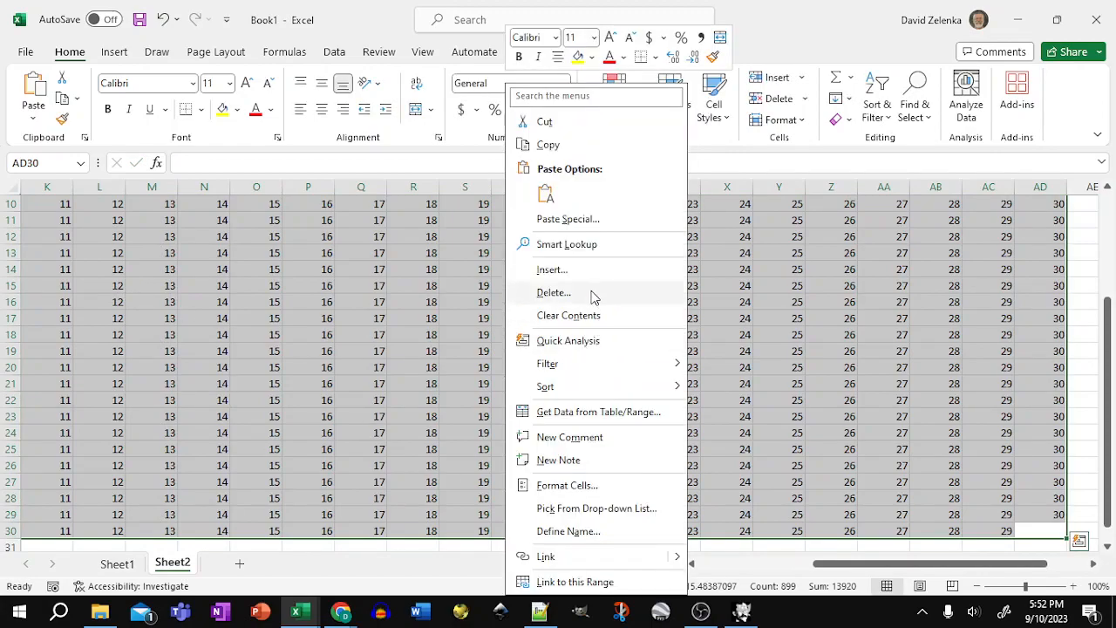
left_click(568, 316)
Enter 1, 2, 3 down from K1, extend the series to 30 in row 30, and fill it across to column AE
left_click(99, 236)
scroll(101, 238, "up", 3)
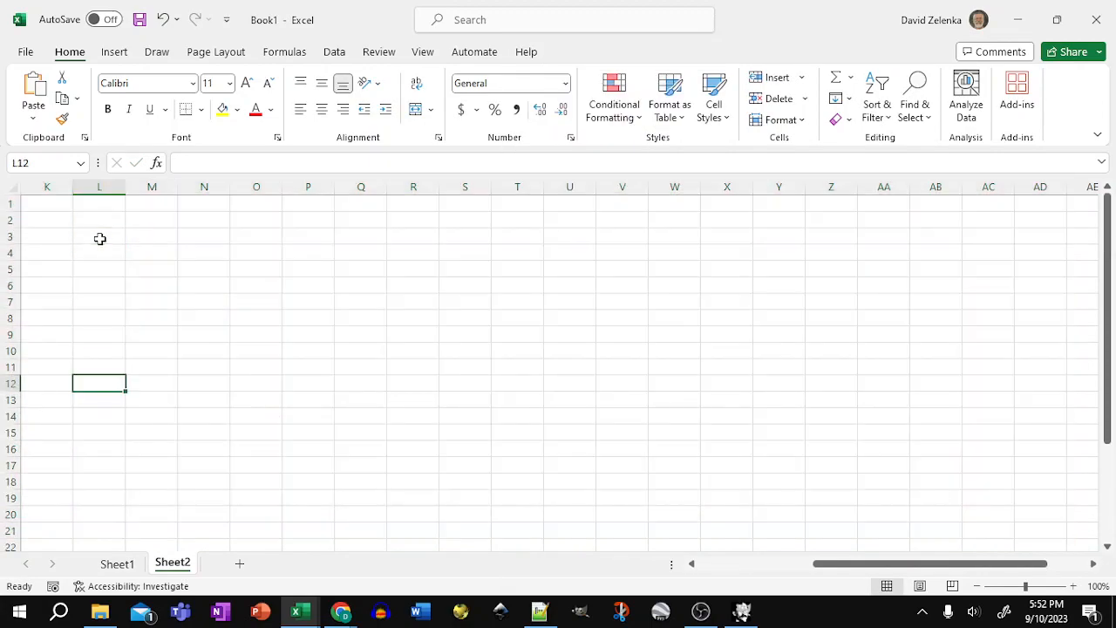
left_click(52, 203)
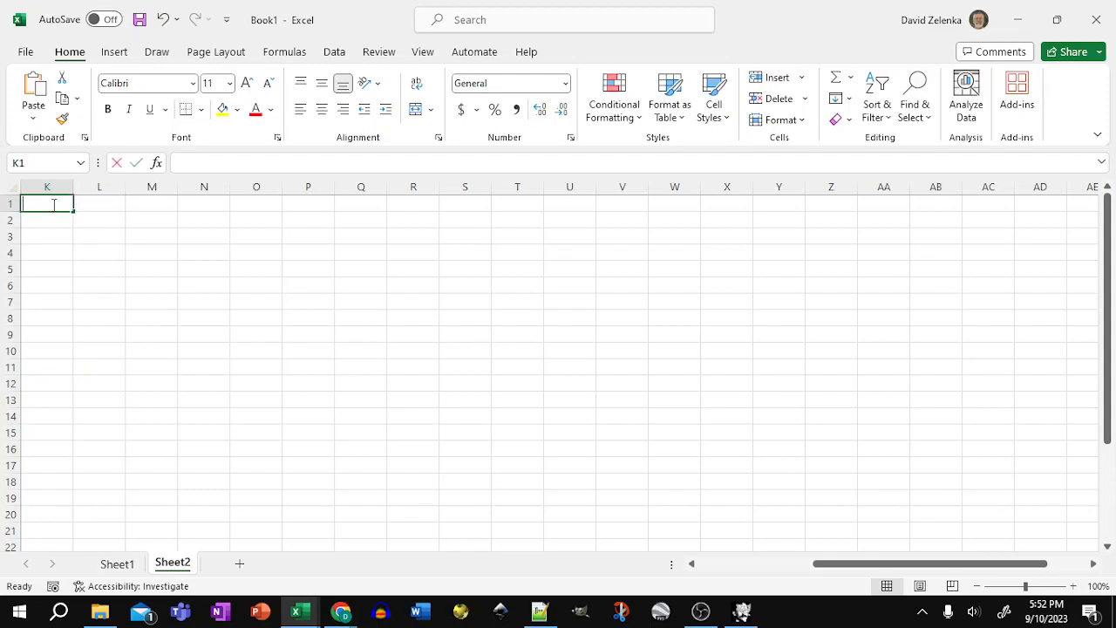
type("1")
key("Return")
type("2")
key("Return")
type("3")
left_click_drag(55, 203, 894, 494)
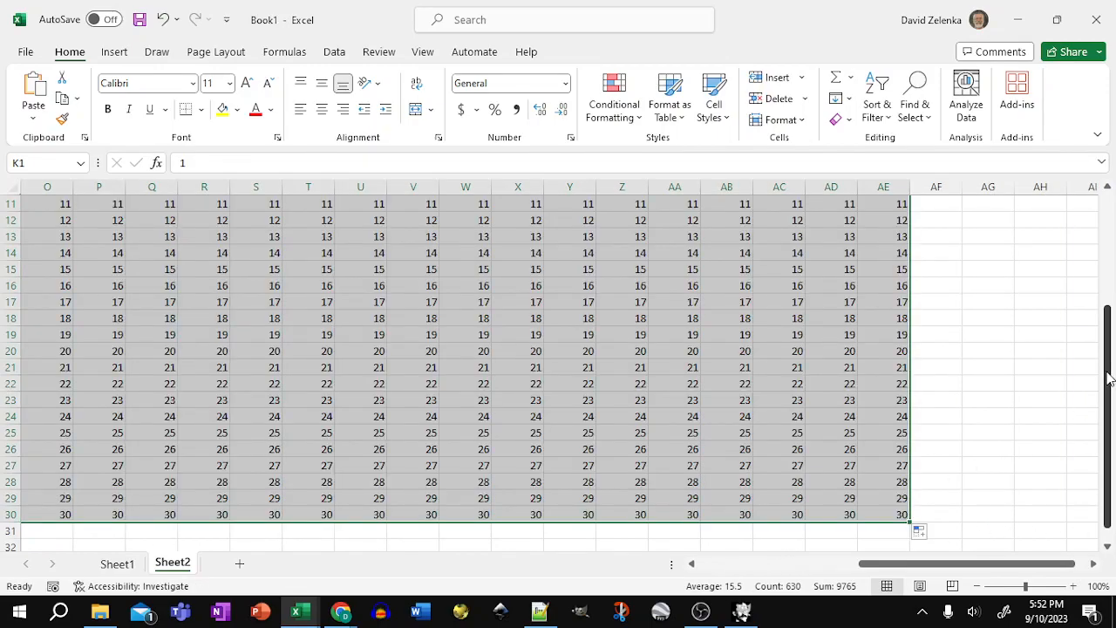
Move the number block K1:AE30 so that it starts in cell A1
left_click_drag(1109, 378, 1114, 153)
scroll(887, 441, "down", 7)
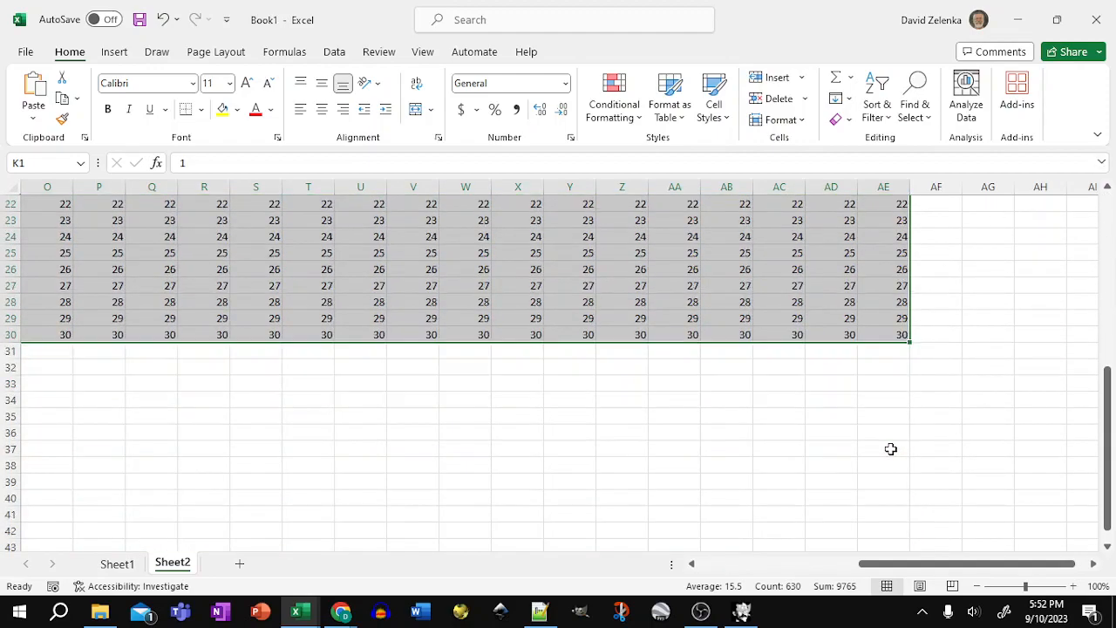
left_click_drag(951, 564, 497, 563)
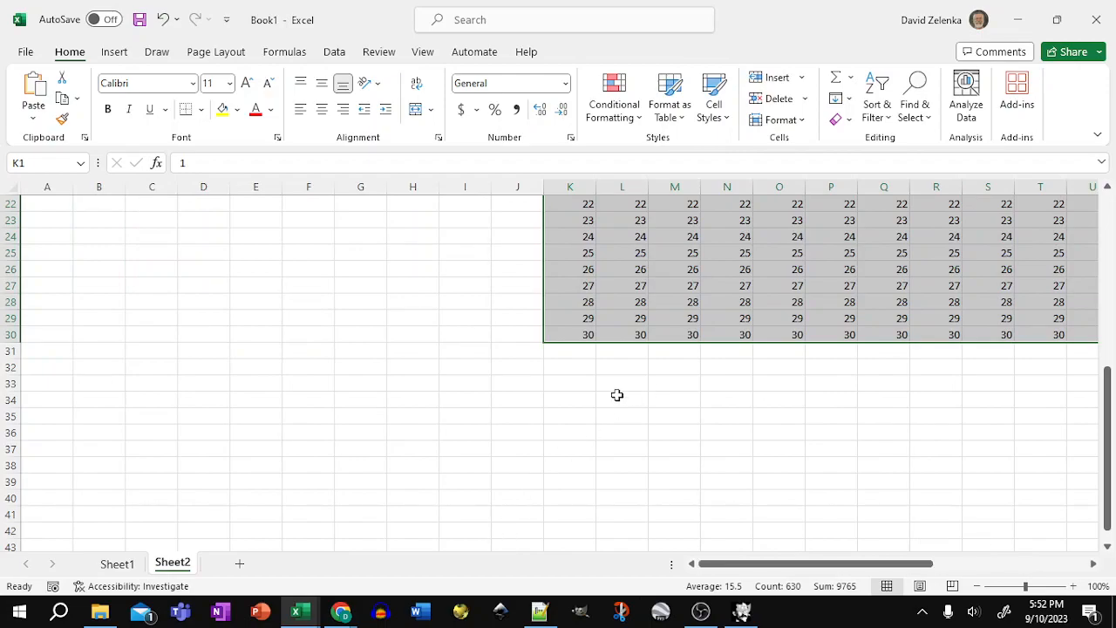
scroll(615, 387, "up", 7)
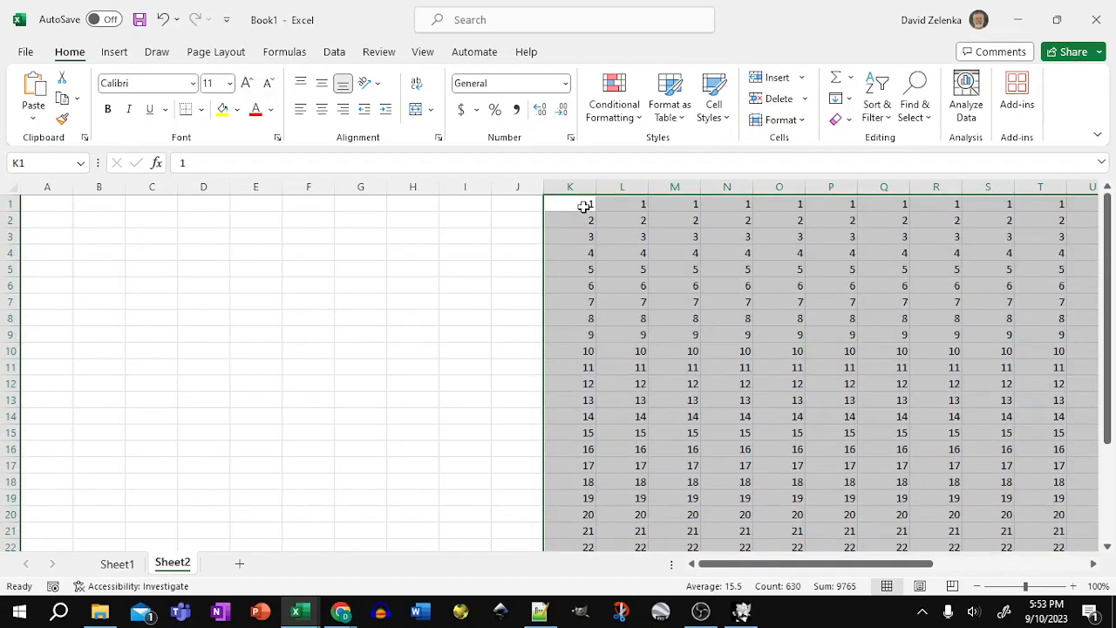
key("ctrl+c")
left_click(45, 205)
key("Return")
Enter 1 and 2 in A32:B32 and extend the series across row 32 to 30 in column AD
scroll(307, 349, "down", 6)
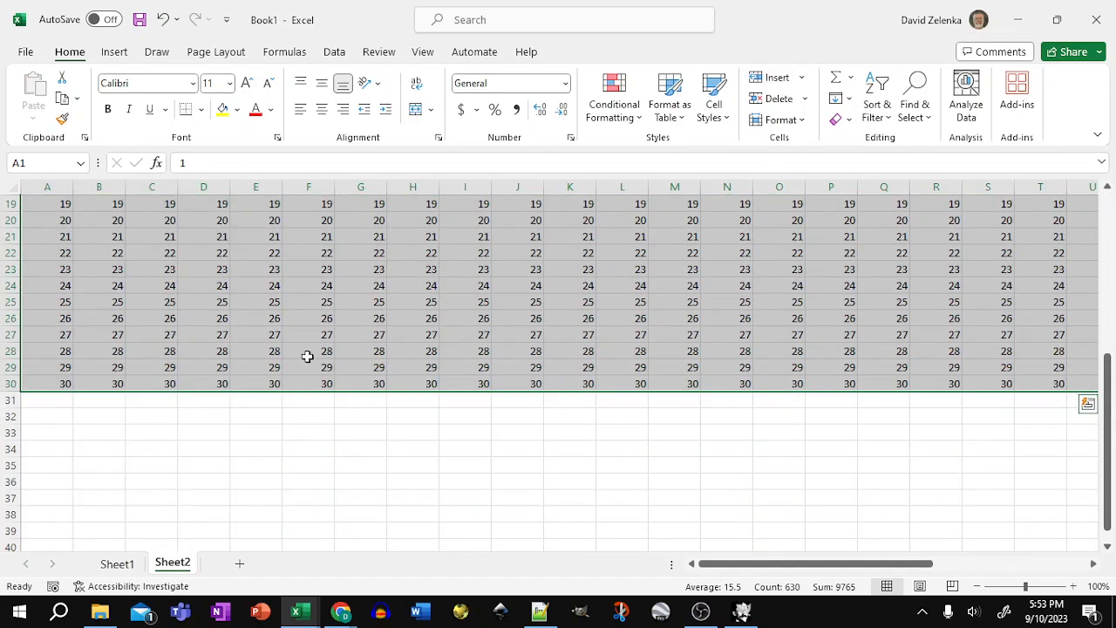
double_click(50, 416)
type("1")
key("Tab")
type("2")
left_click(72, 417)
left_click_drag(73, 416, 1047, 415)
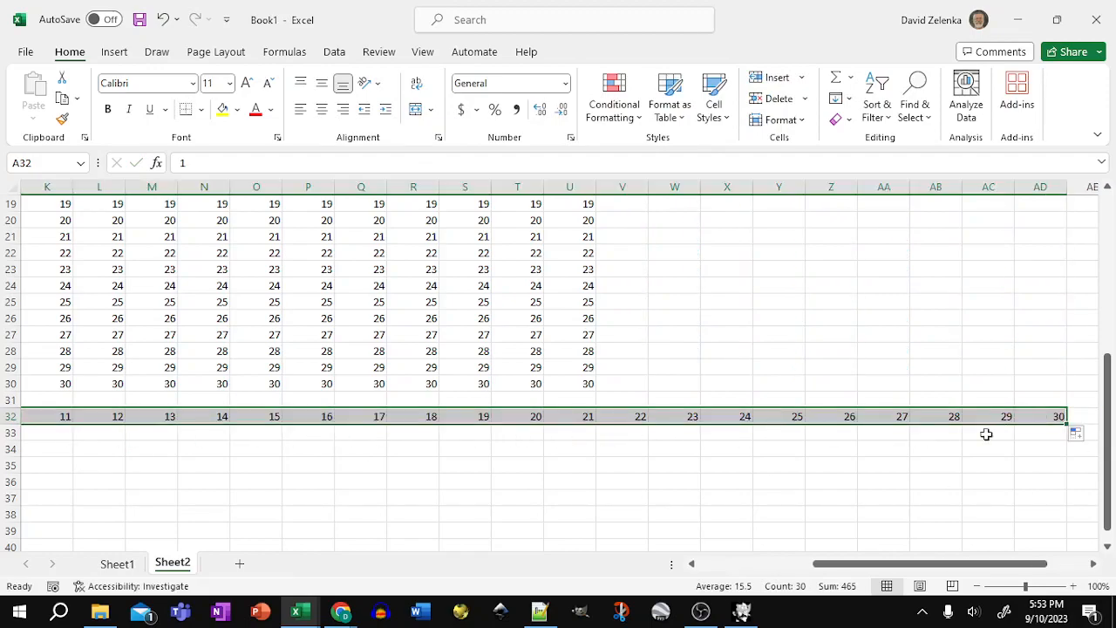
left_click(690, 463)
Fill the numbers 1 to 30 in U1:U30 across unchanged to column AD
left_click_drag(590, 386, 597, 175)
scroll(610, 514, "down", 5)
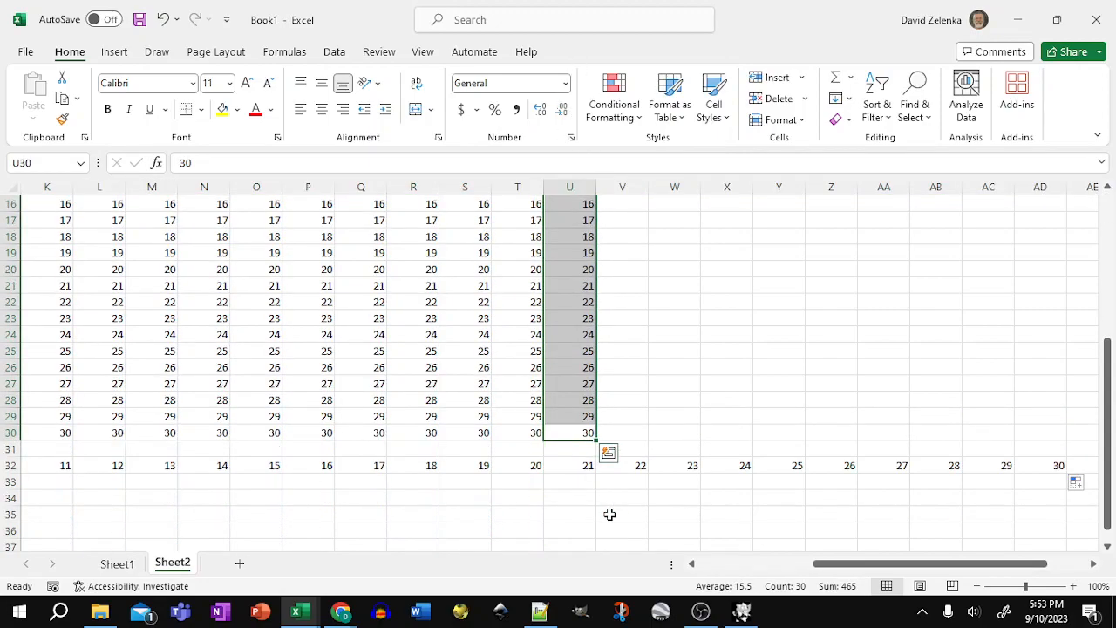
left_click_drag(598, 440, 26, 196)
Copy the completed grid A1:AD30 and replace all the text in the Notepad++ file new 3 with it
left_click(1042, 451)
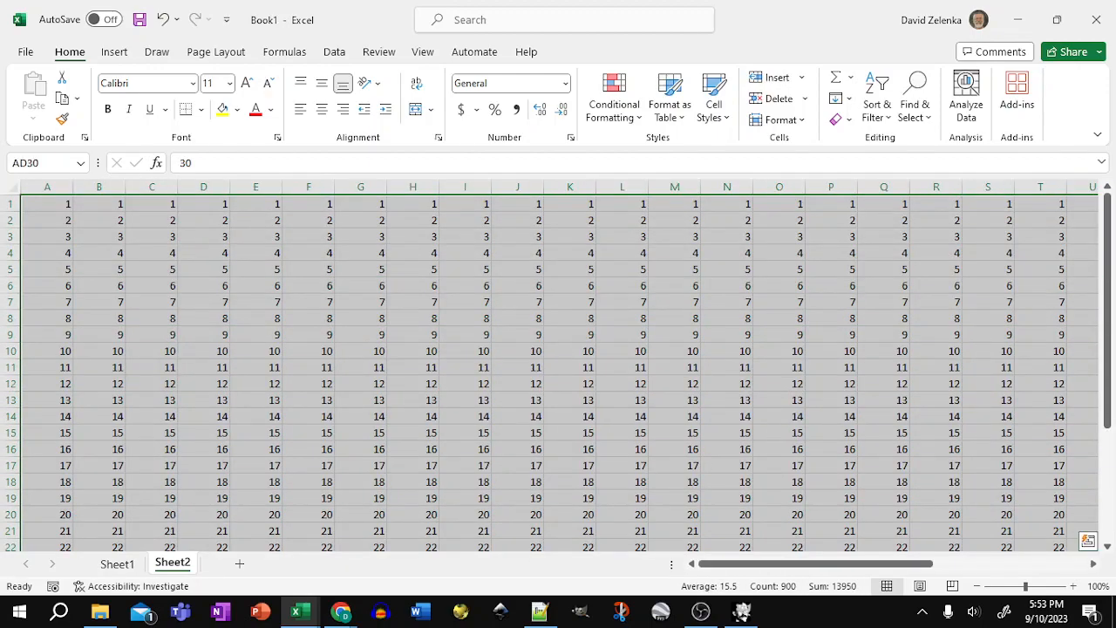
key("ctrl+c")
key("alt+Tab")
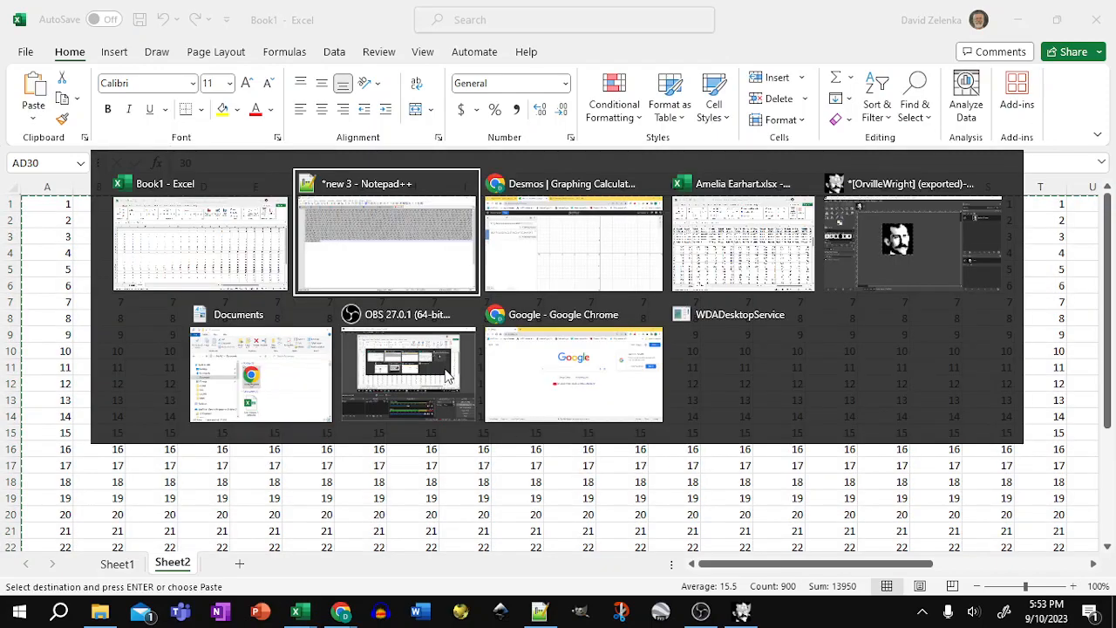
key("Delete")
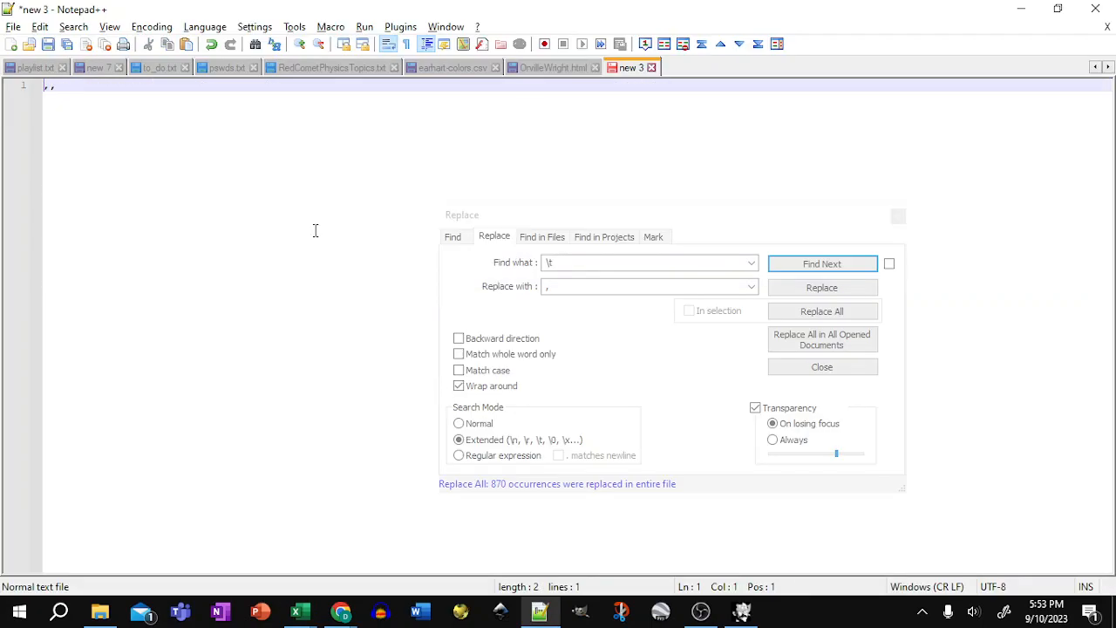
key("ctrl+a")
key("Delete")
key("ctrl+v")
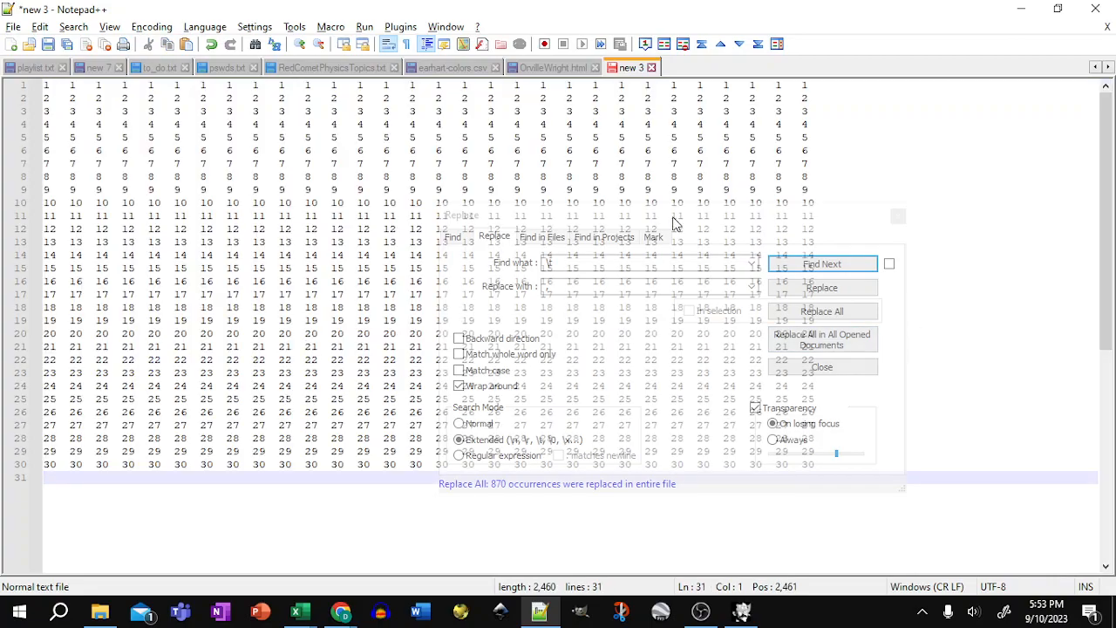
Replace all tabs (\t) and all line breaks (\r\n) in the pasted row-number grid with commas
left_click(575, 251)
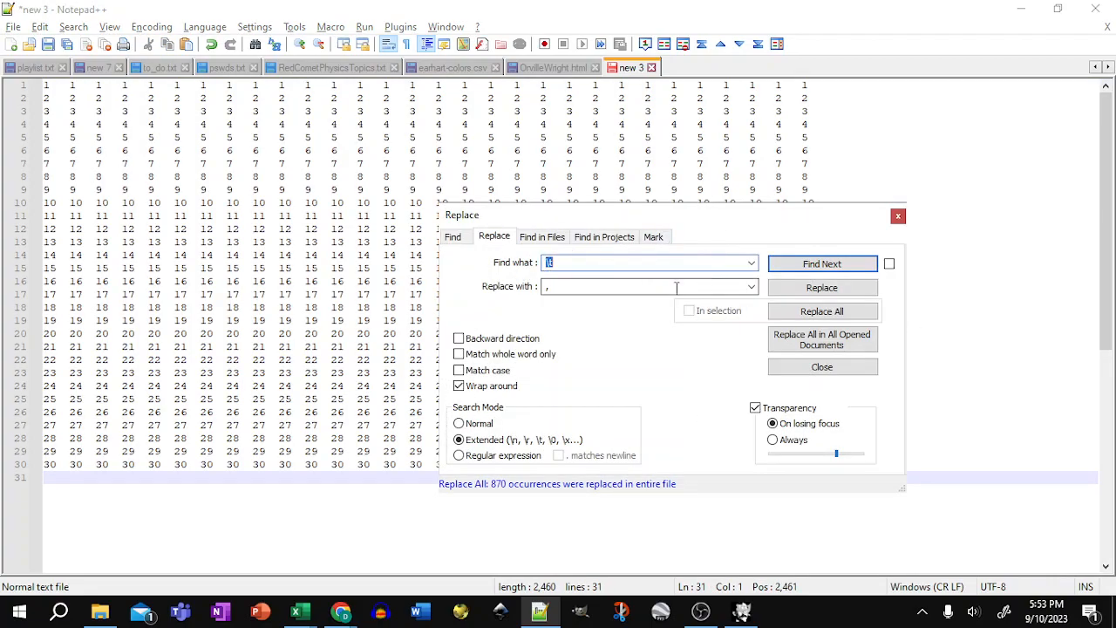
left_click(819, 311)
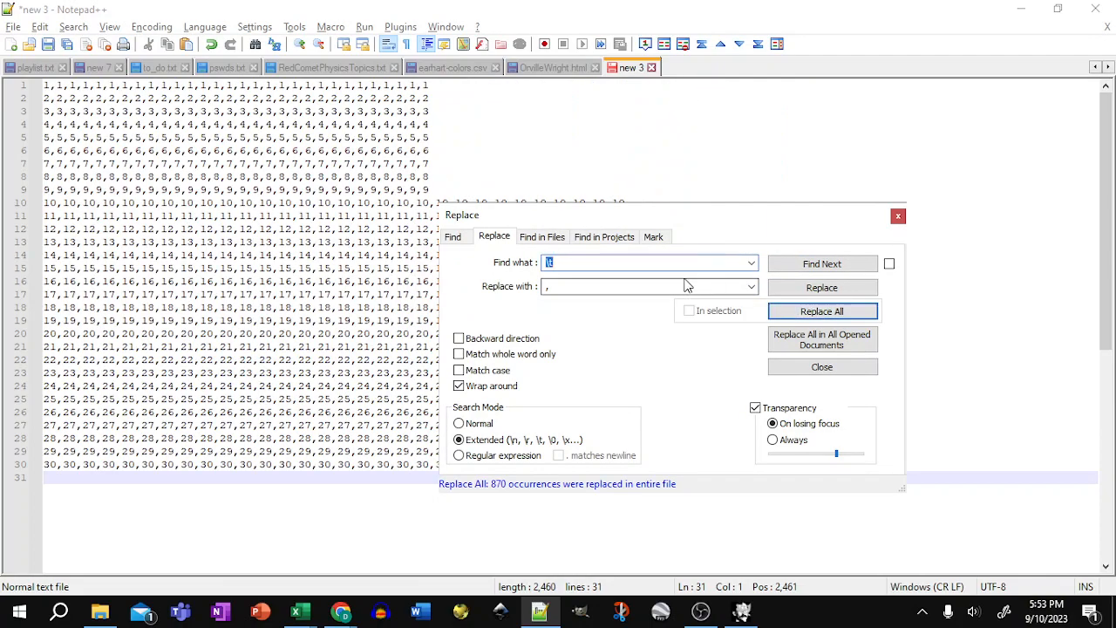
left_click(578, 264)
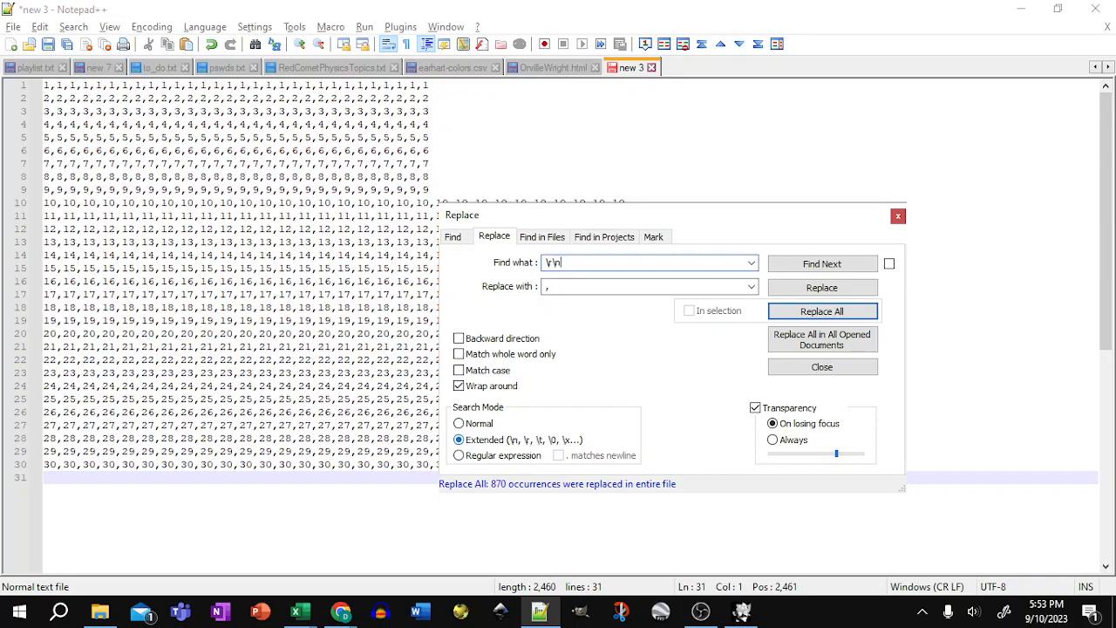
left_click(820, 314)
left_click(173, 242)
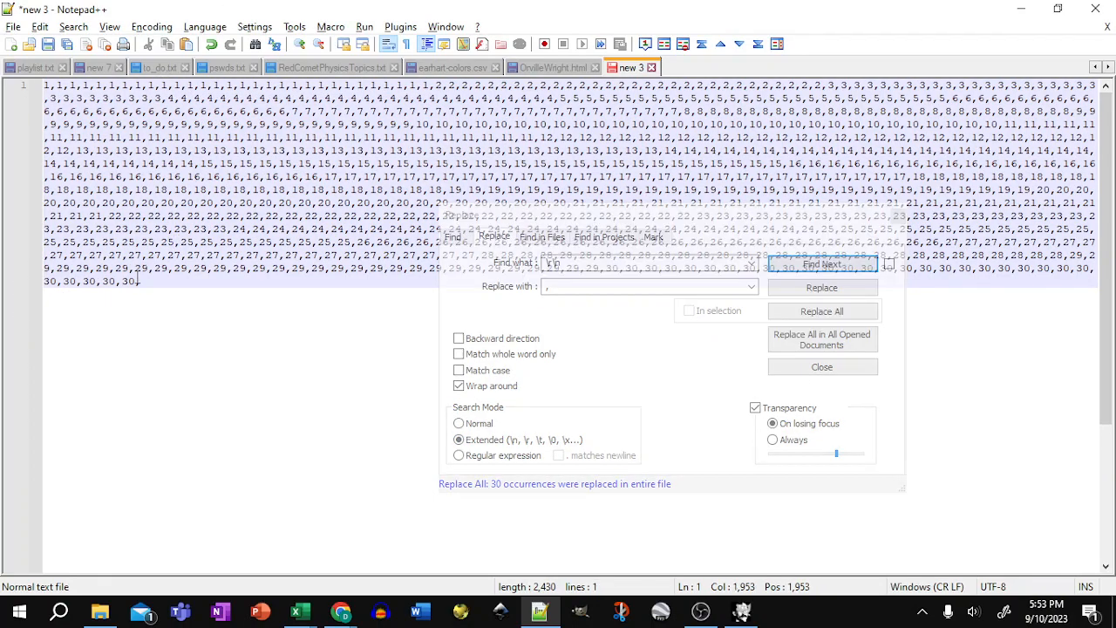
Copy the comma-separated row numbers without the trailing comma from Notepad++ and enter them in Desmos as the list y1 = [ ]
left_click_drag(137, 281, 52, 90)
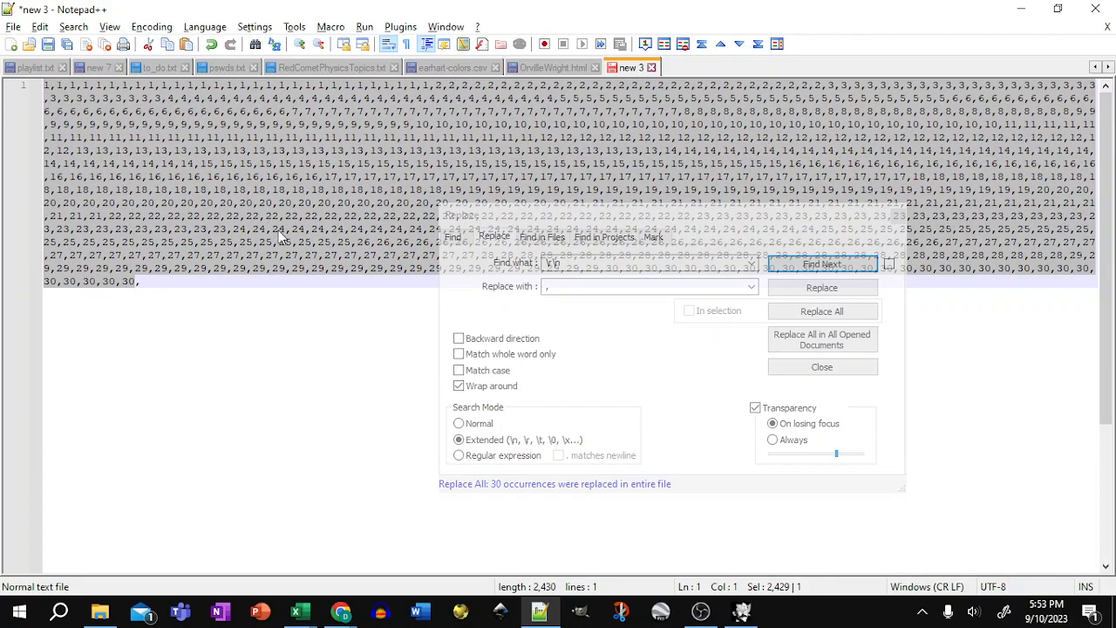
key("alt+Tab")
key("alt+Tab")
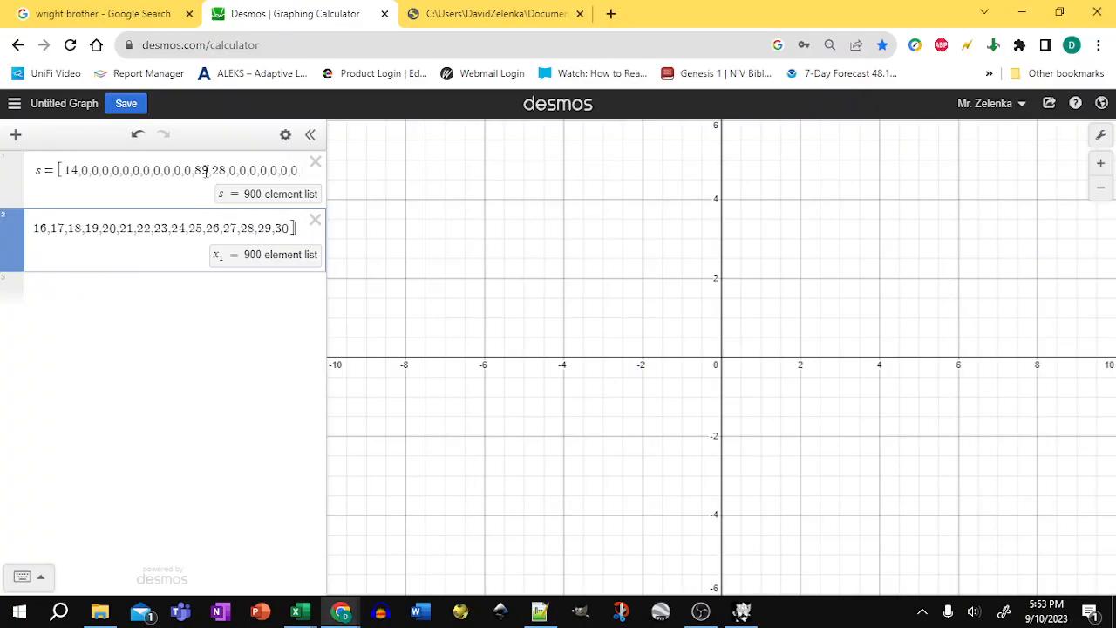
left_click(81, 294)
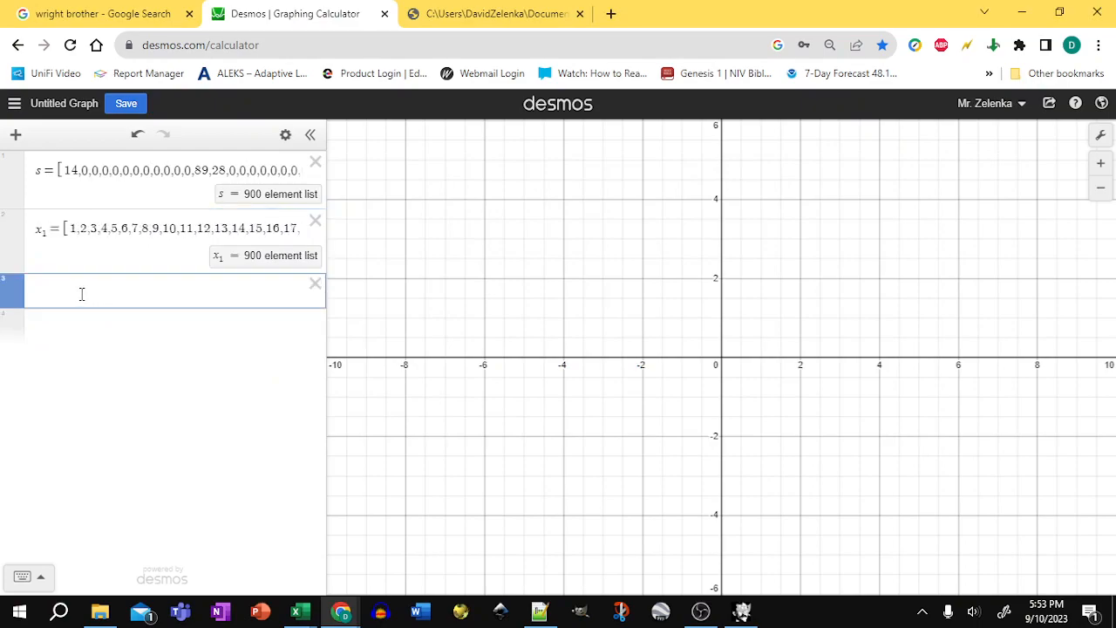
type("y1")
key("BackSpace")
type("1 ")
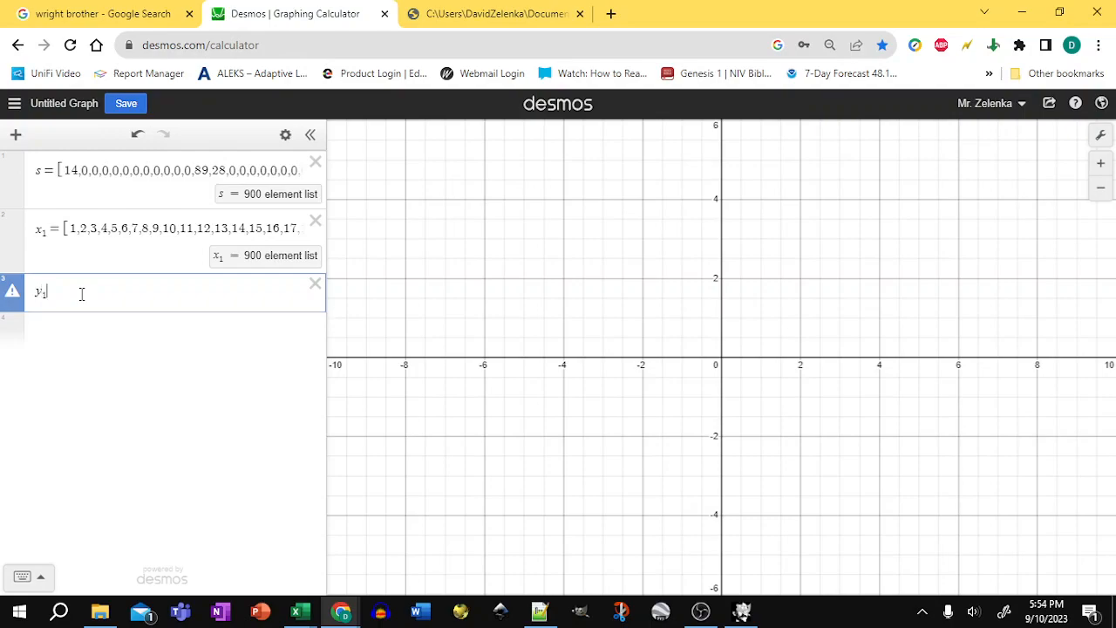
type("= [")
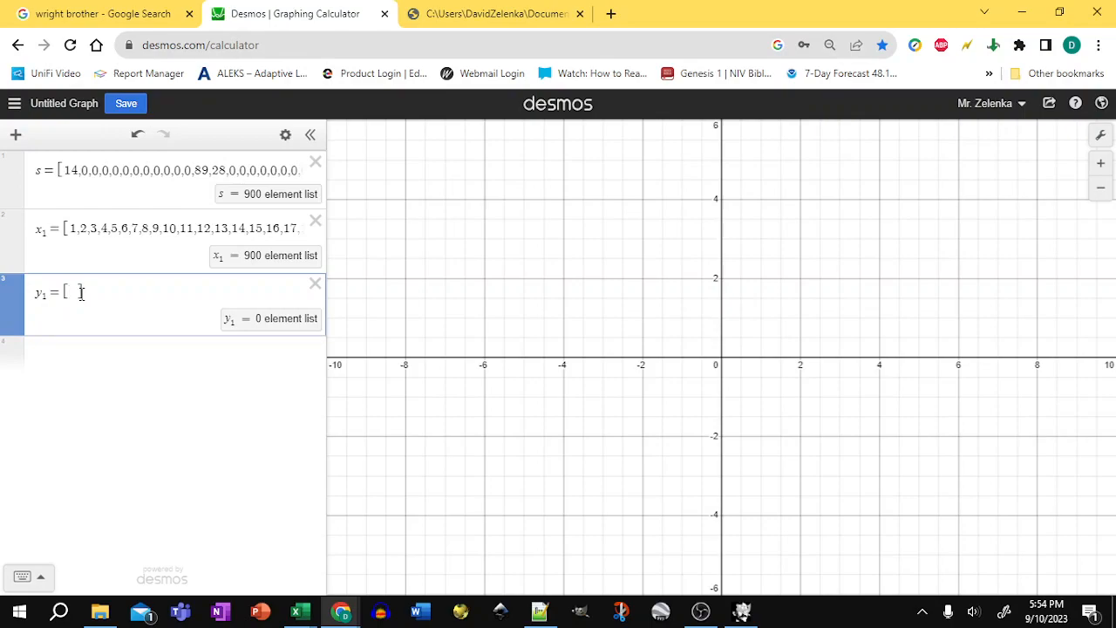
key("ctrl+v")
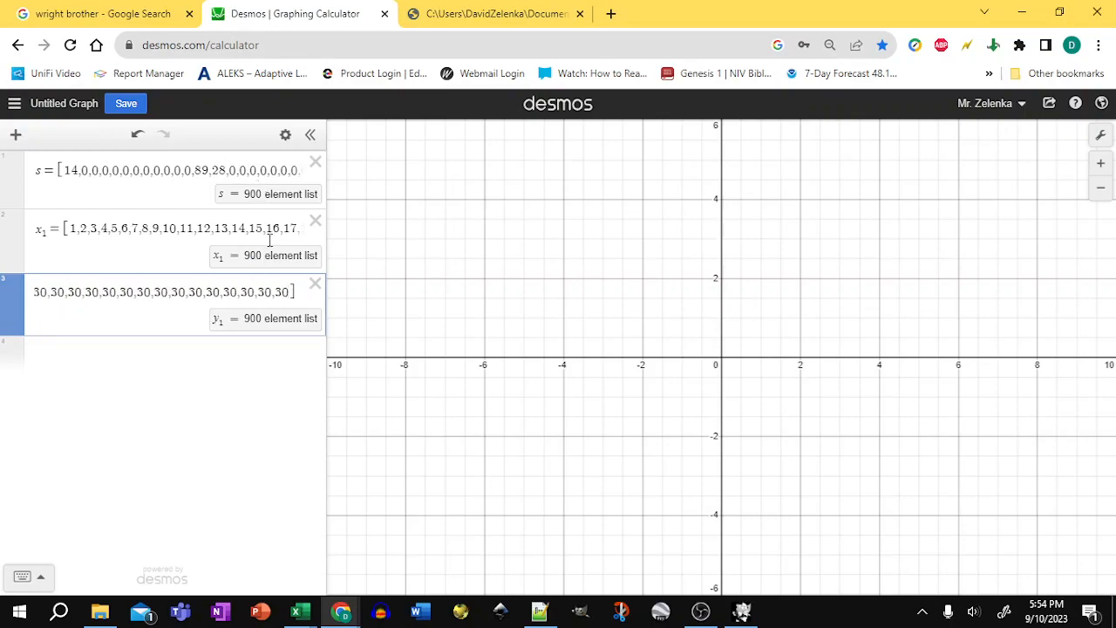
Plot the point list (x1, y1) and frame the whole 30 by 30 dot grid
left_click(131, 359)
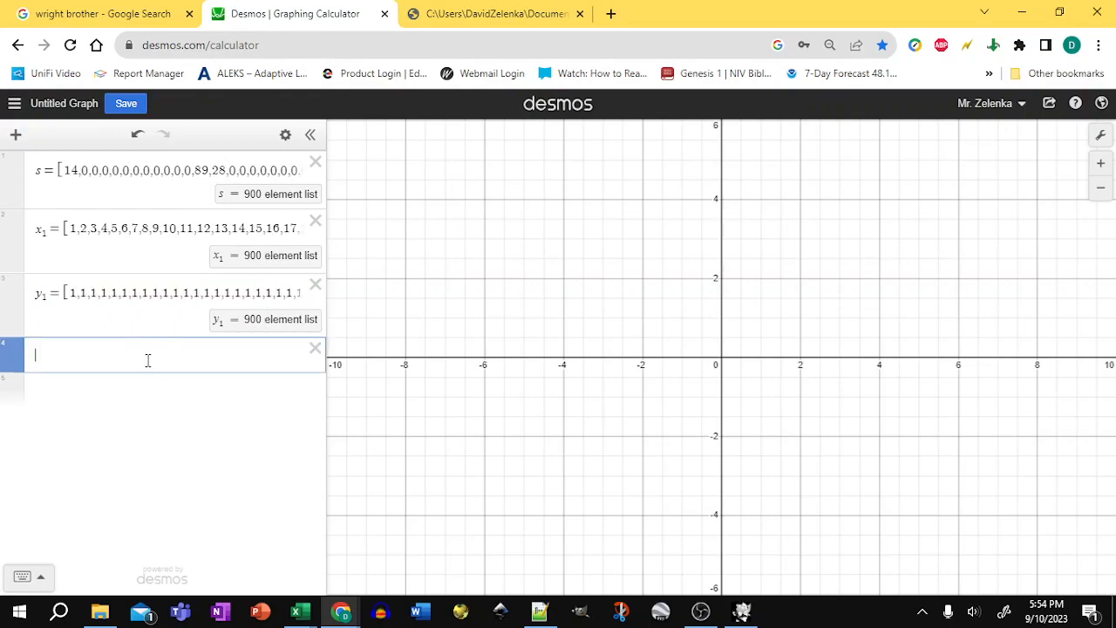
type("(x1,y")
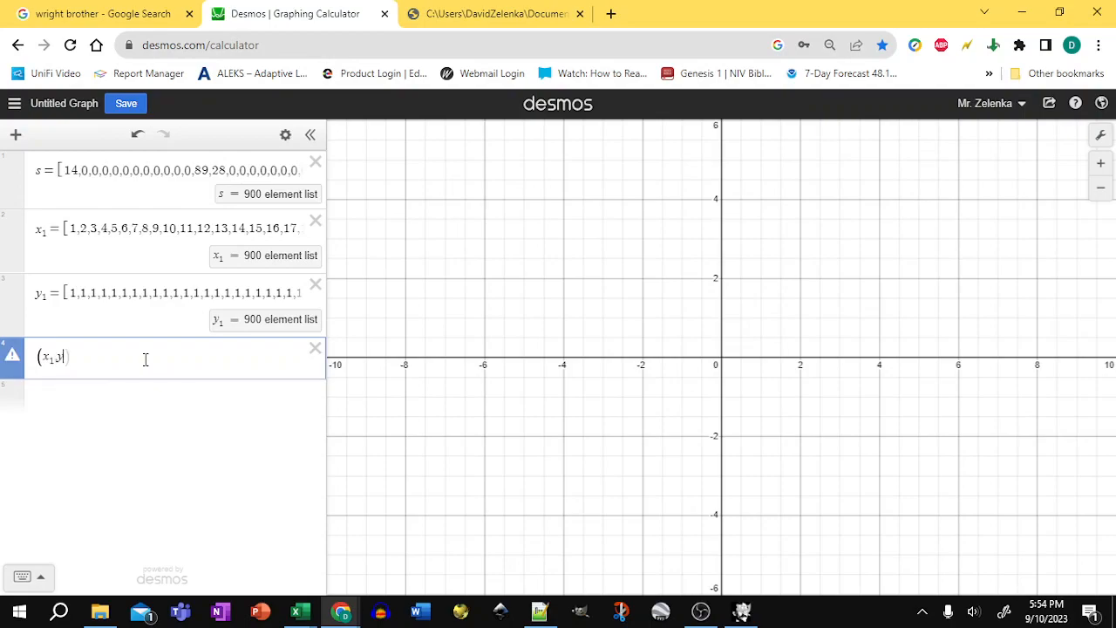
type("1")
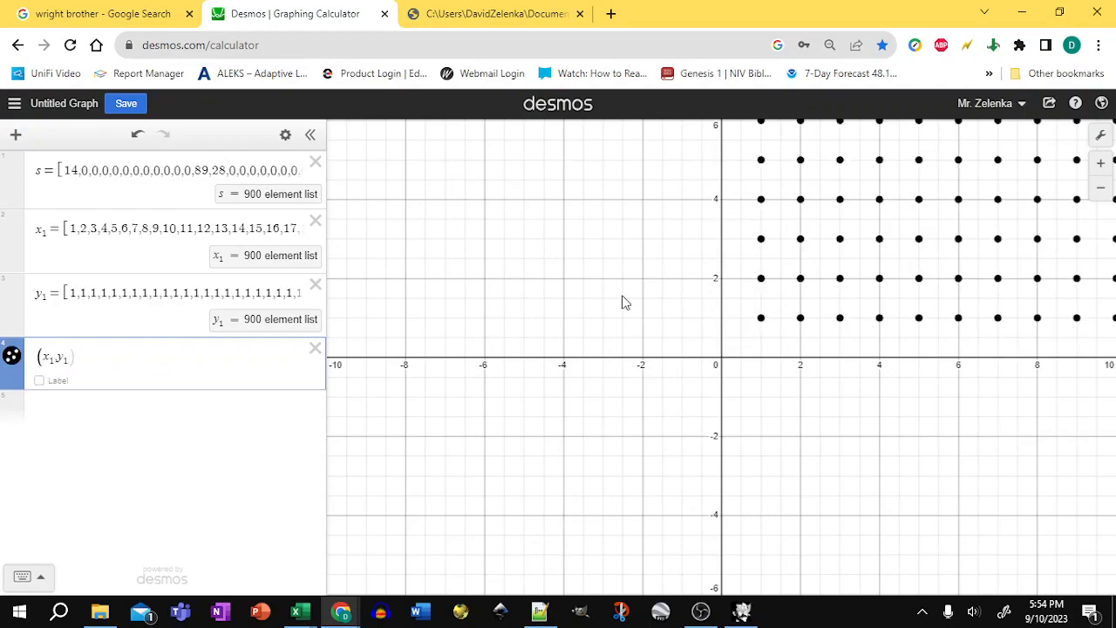
left_click_drag(660, 221, 443, 306)
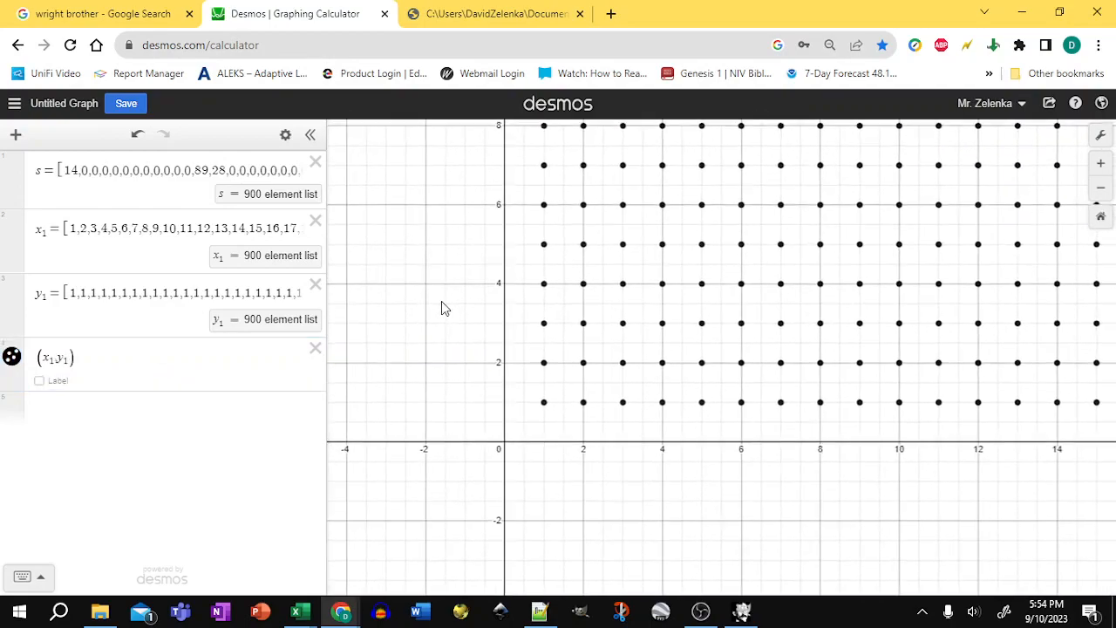
left_click(1102, 192)
left_click(1101, 194)
left_click_drag(1061, 227, 927, 361)
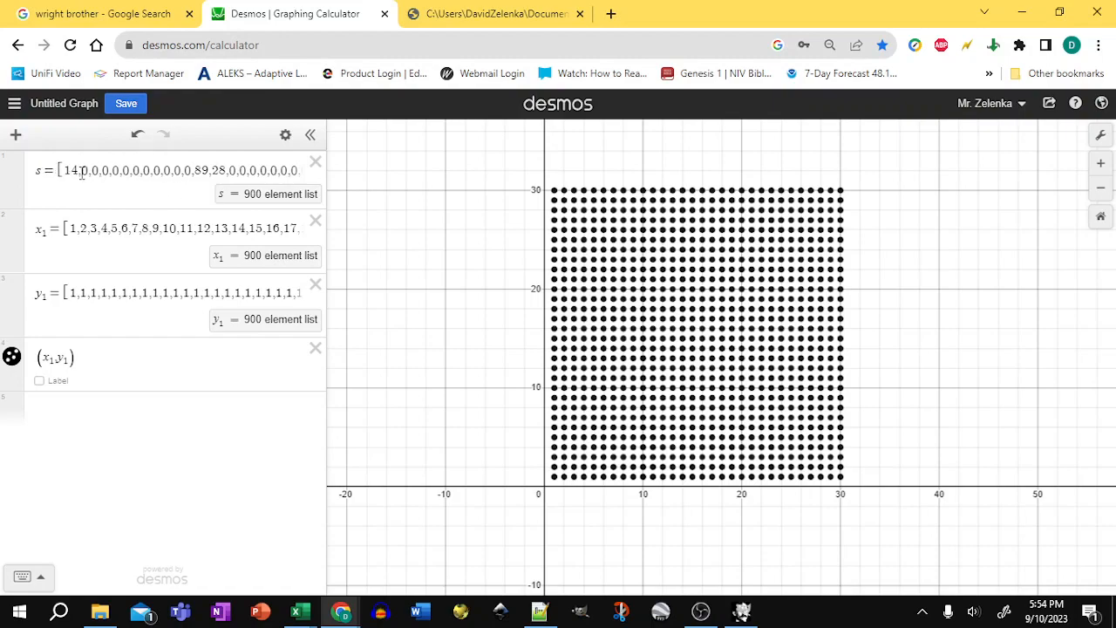
left_click_drag(79, 170, 64, 169)
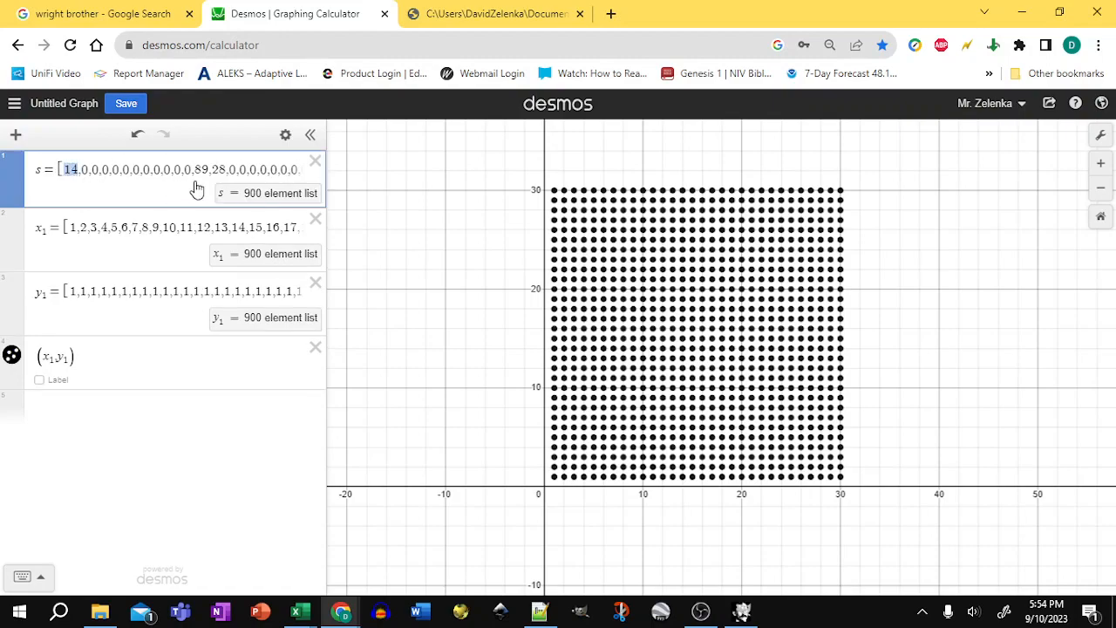
key("alt+Tab")
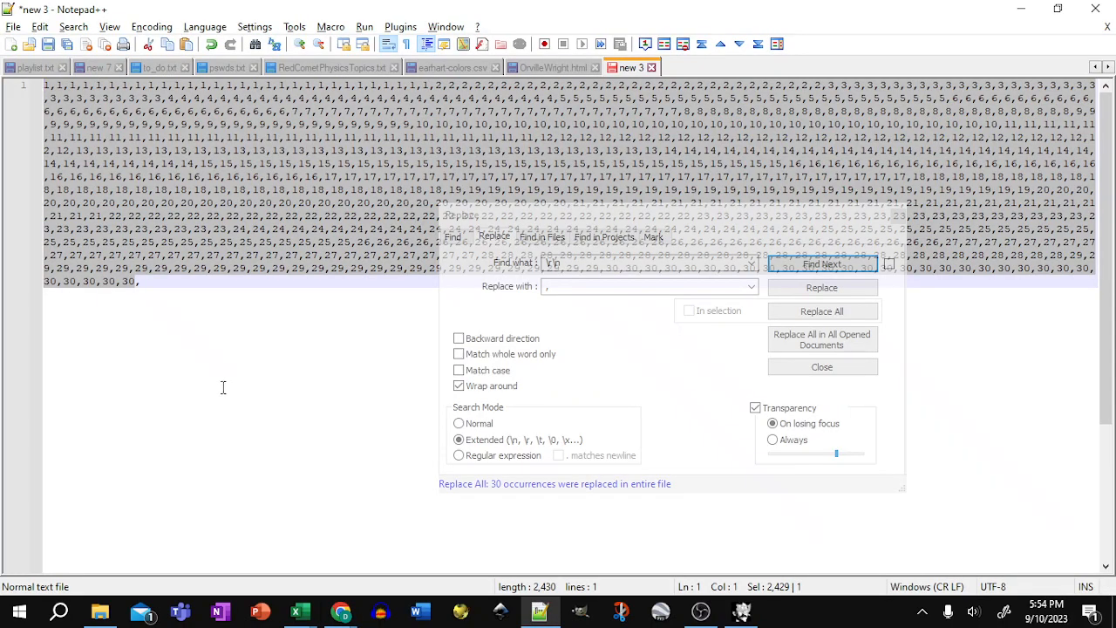
key("alt+Tab")
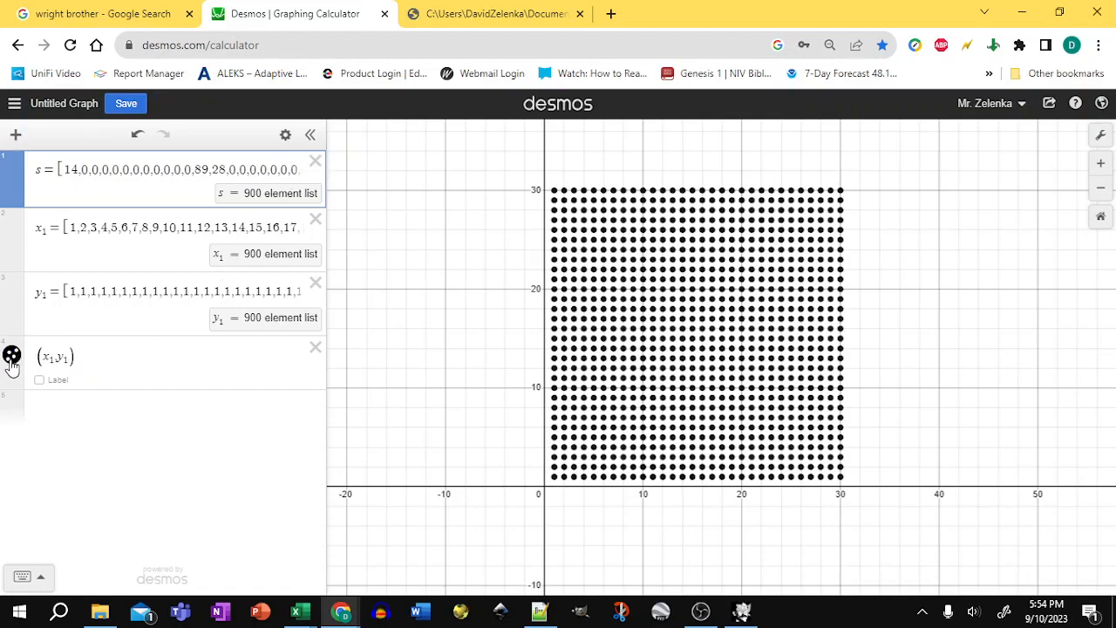
Set the point size of the (x1, y1) dots to s/12
left_click(284, 136)
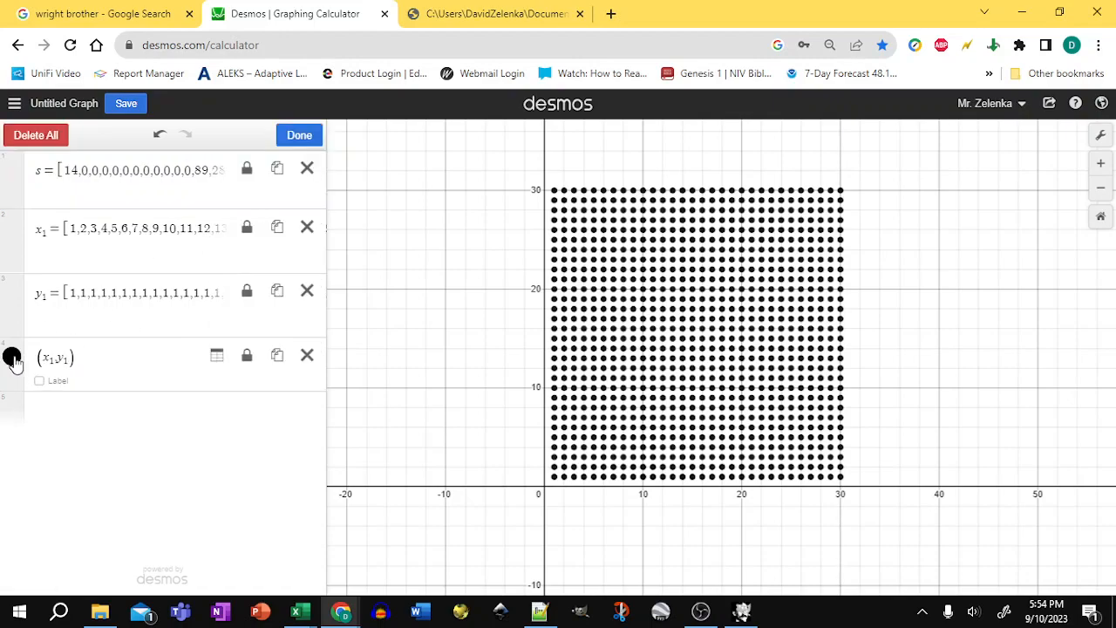
left_click(12, 355)
left_click(63, 397)
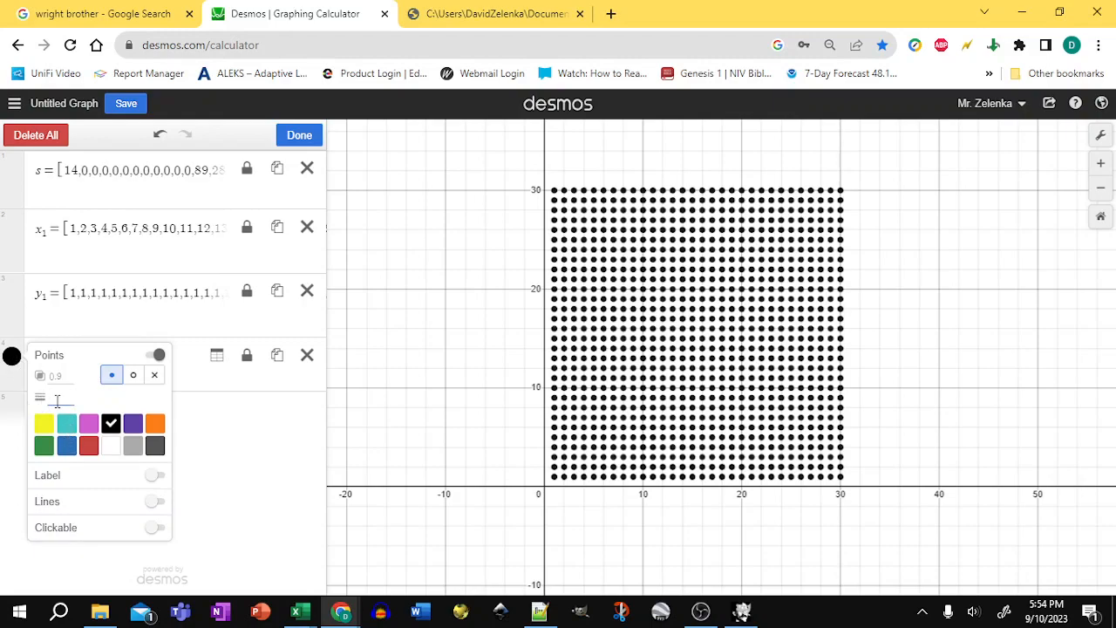
type("s")
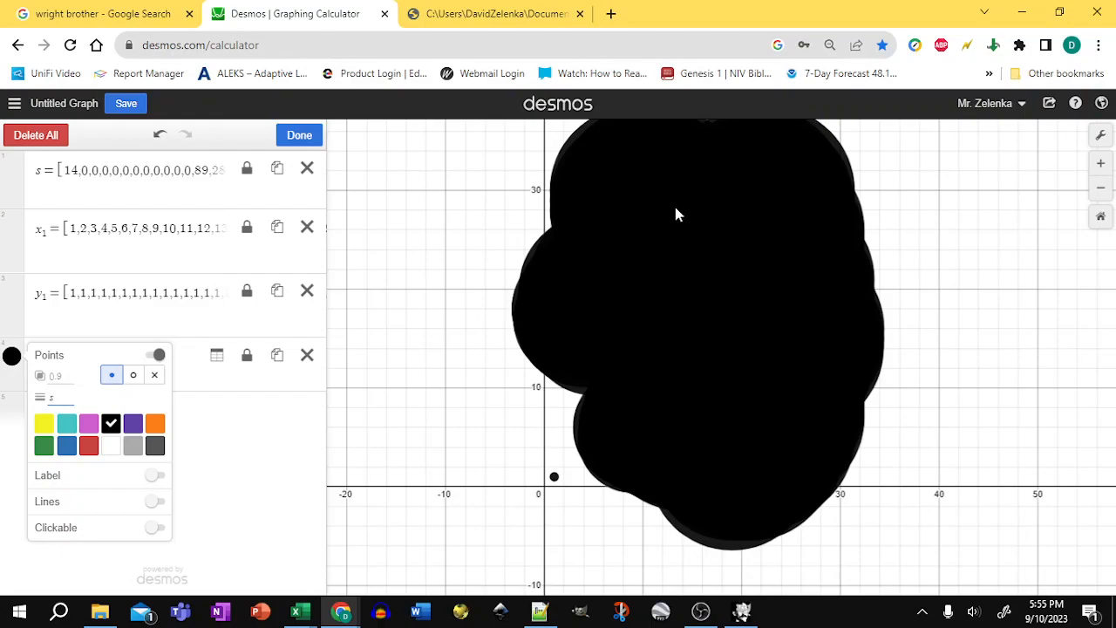
type("/15")
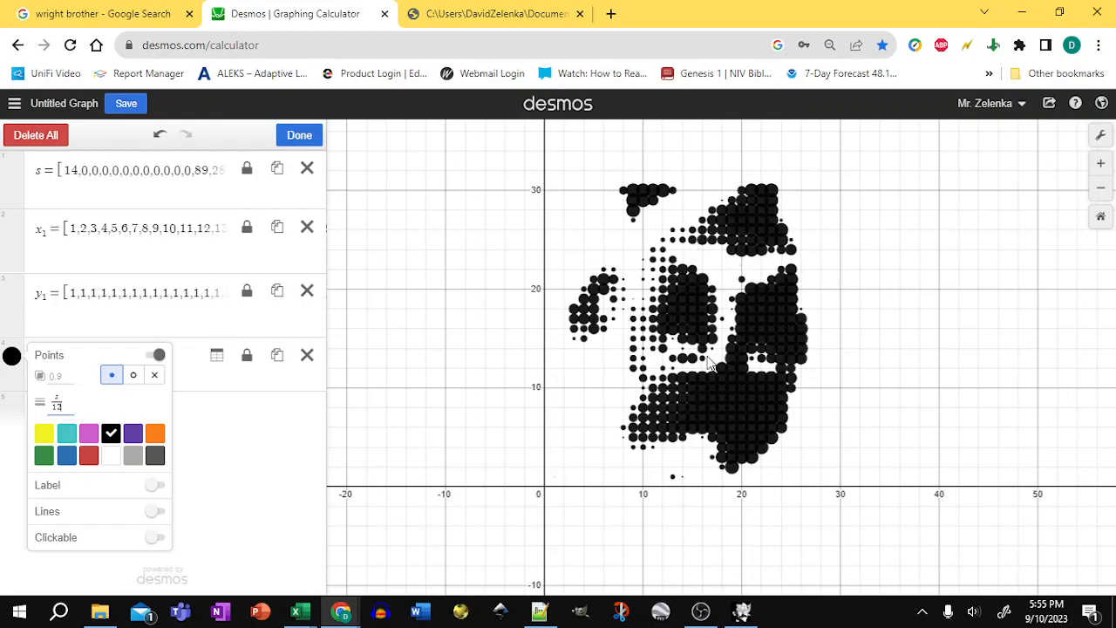
left_click(227, 411)
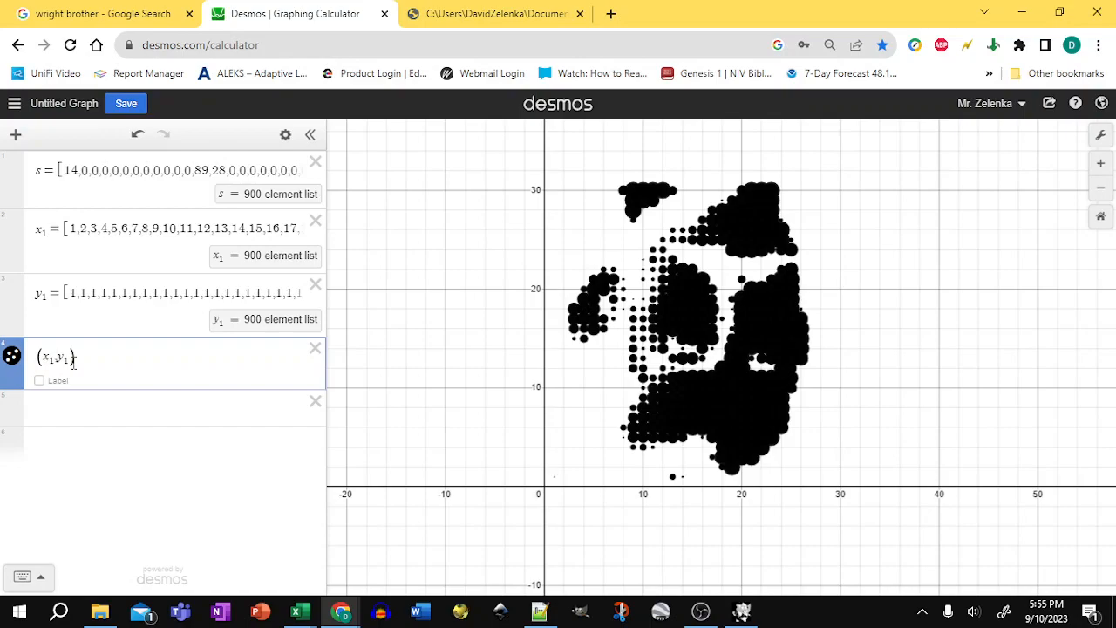
Flip the portrait upright by changing the points to (x1, -y1), and invert the dot sizes with the size formula (255-s)/12
type("-")
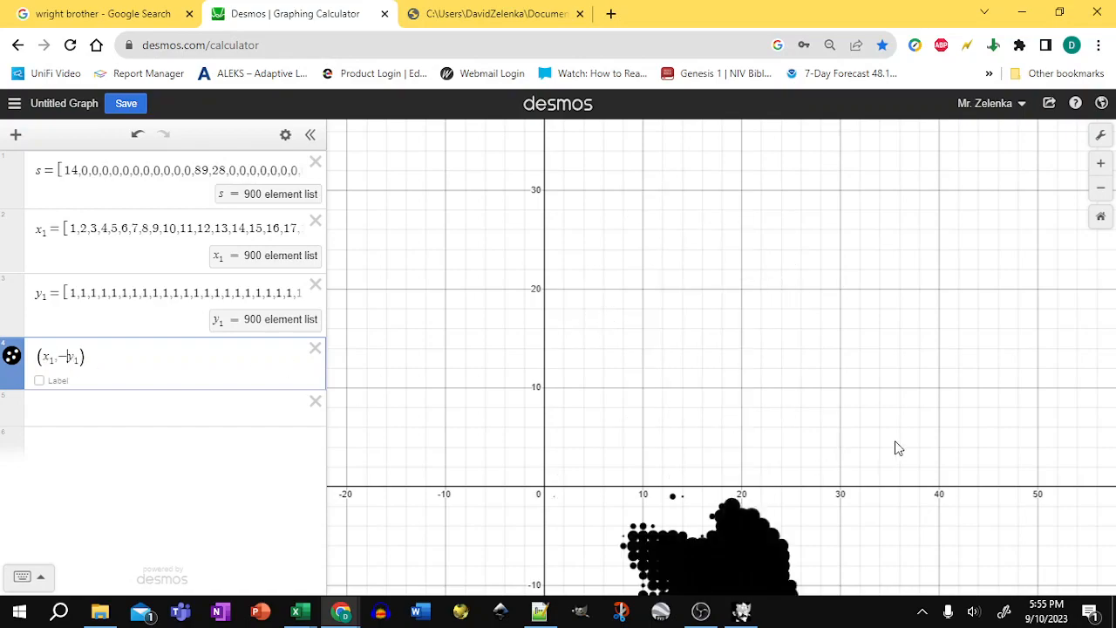
left_click_drag(942, 423, 886, 118)
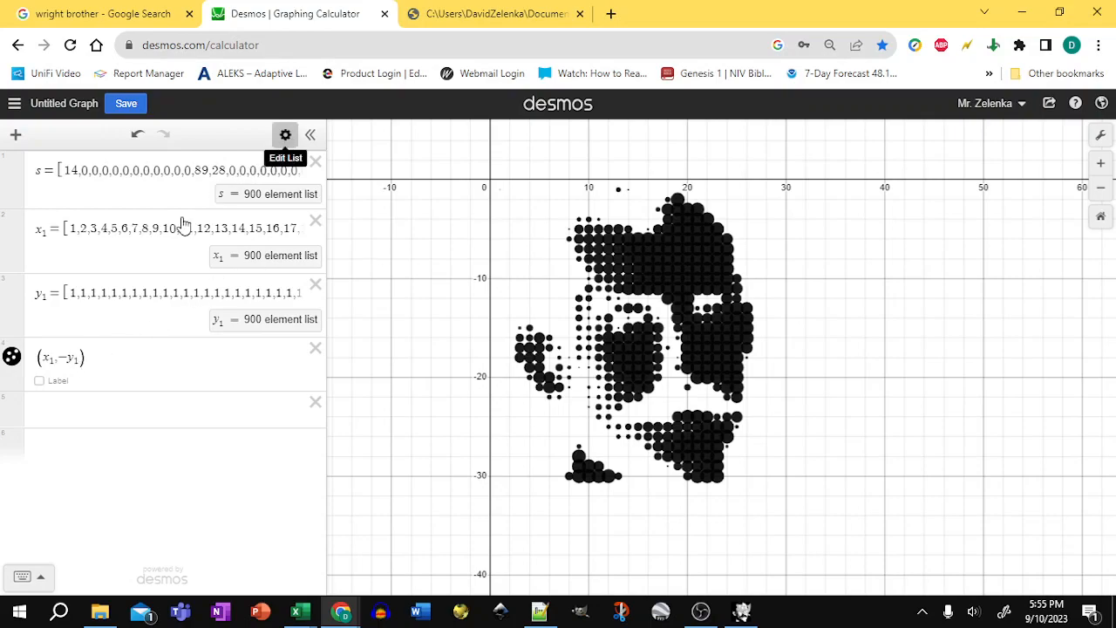
left_click(285, 135)
left_click(13, 358)
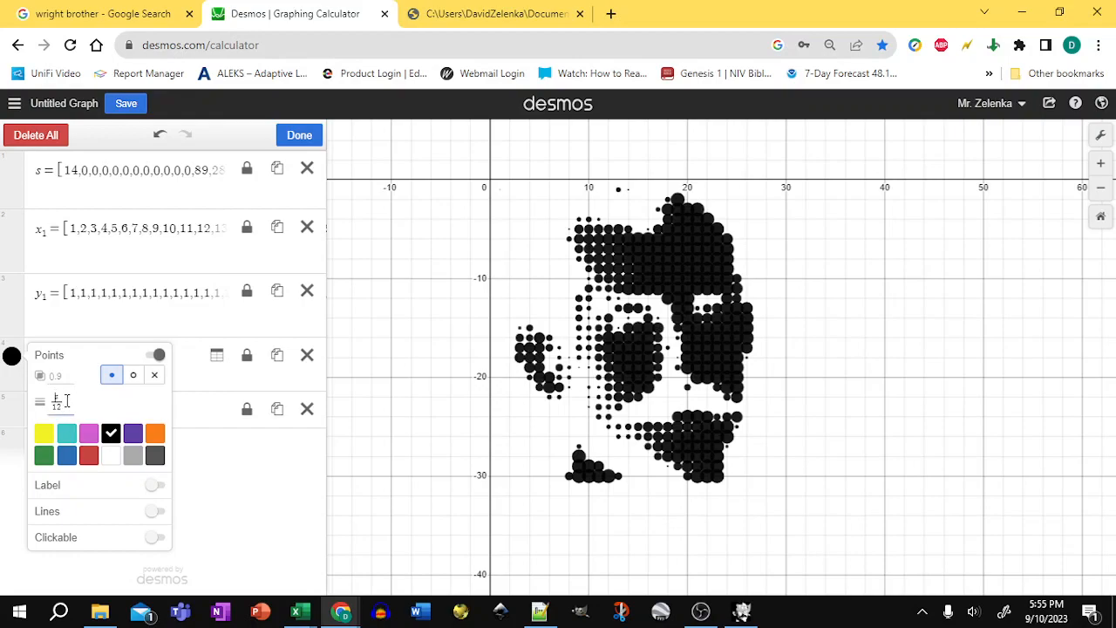
left_click(53, 392)
type("255-s)")
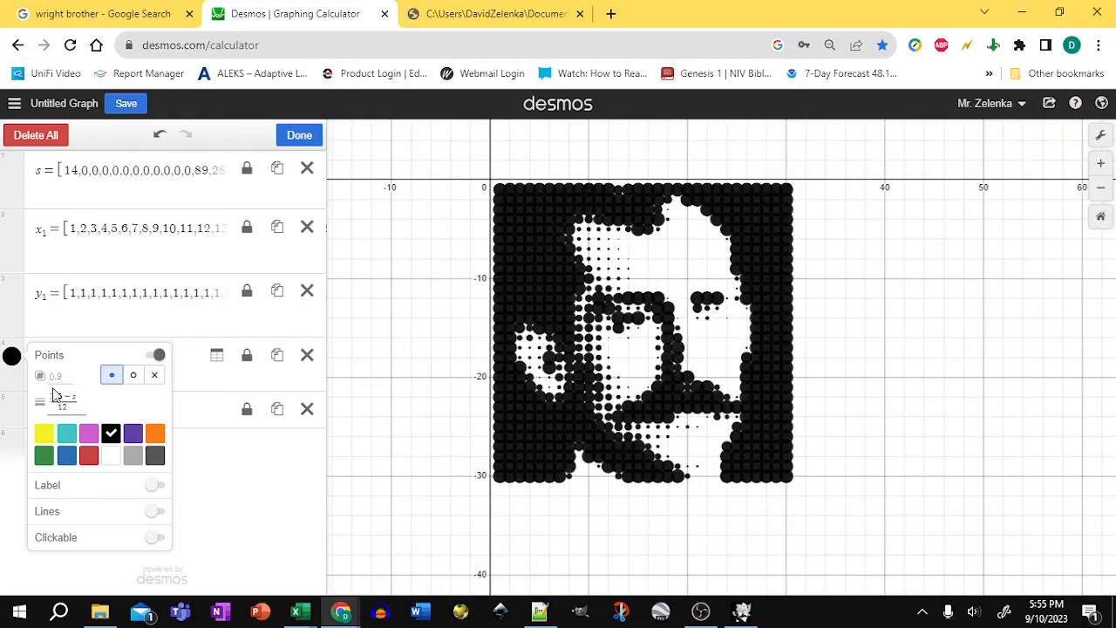
left_click(70, 405)
scroll(435, 328, "up", 3)
left_click_drag(410, 347, 406, 339)
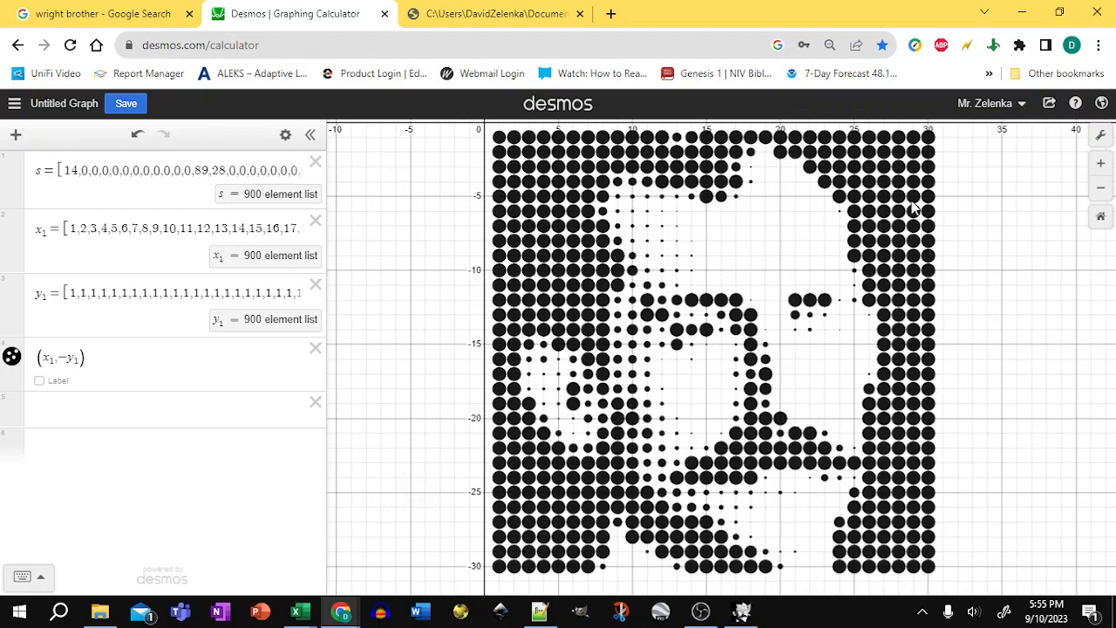
Try 10, 13 and 15 as the divisor in the dots' size formula and return it to 12
left_click(286, 135)
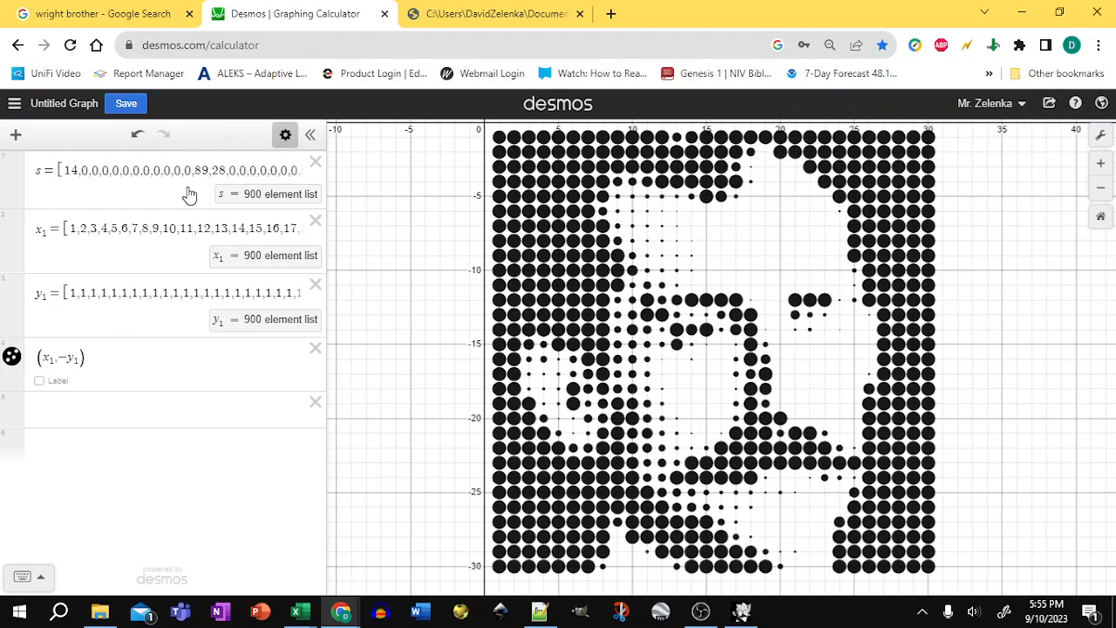
left_click(11, 356)
left_click(72, 408)
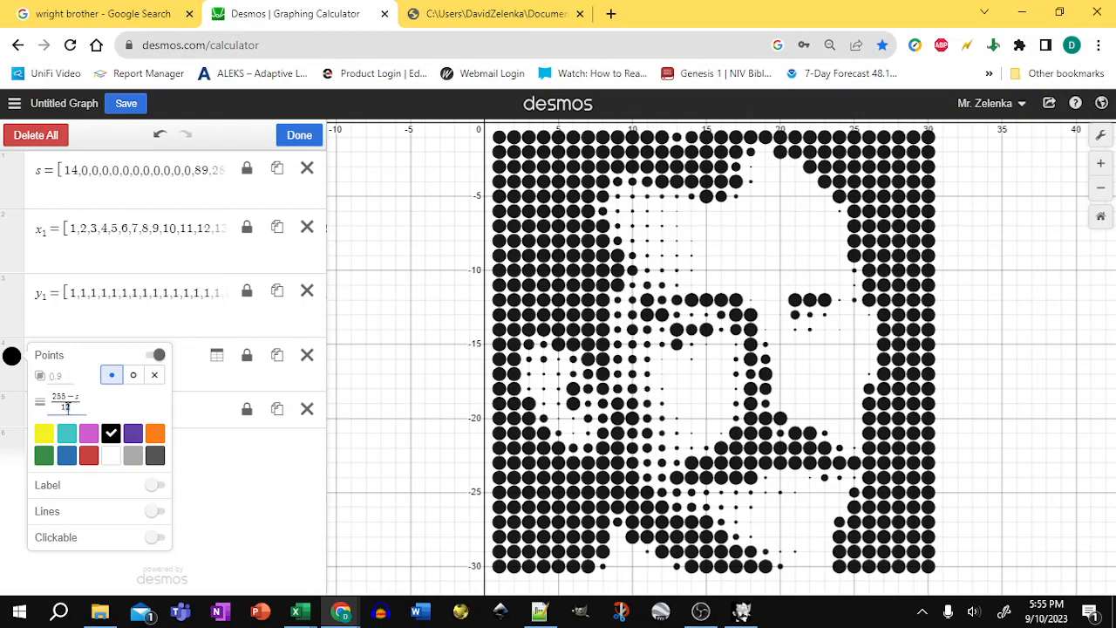
key("BackSpace")
type("0")
key("BackSpace")
type("3")
key("BackSpace")
type("5")
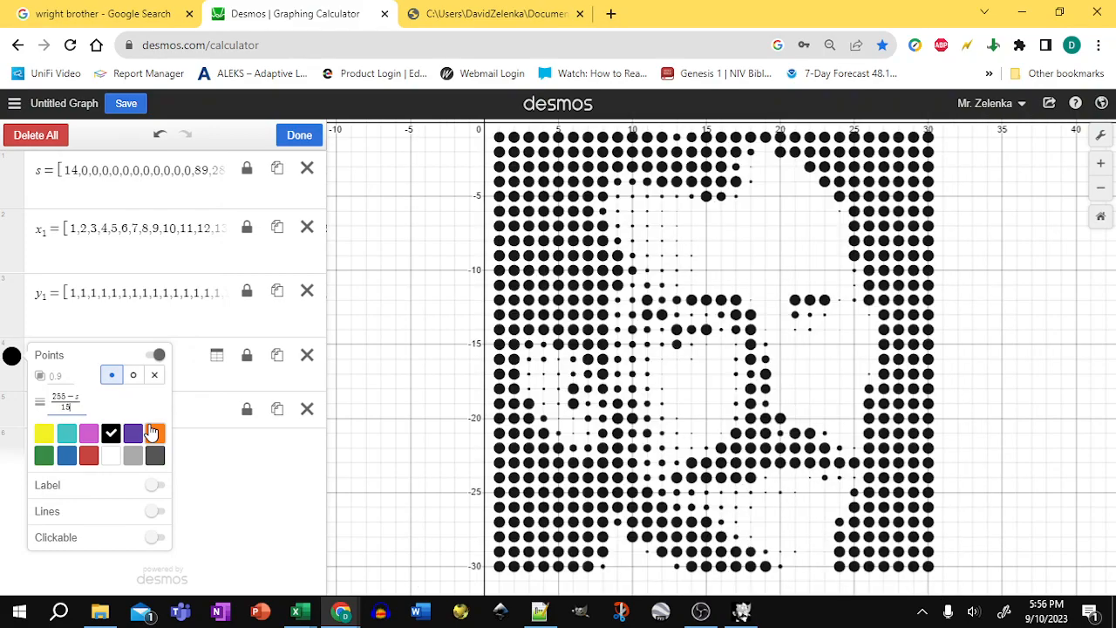
key("BackSpace")
type("2")
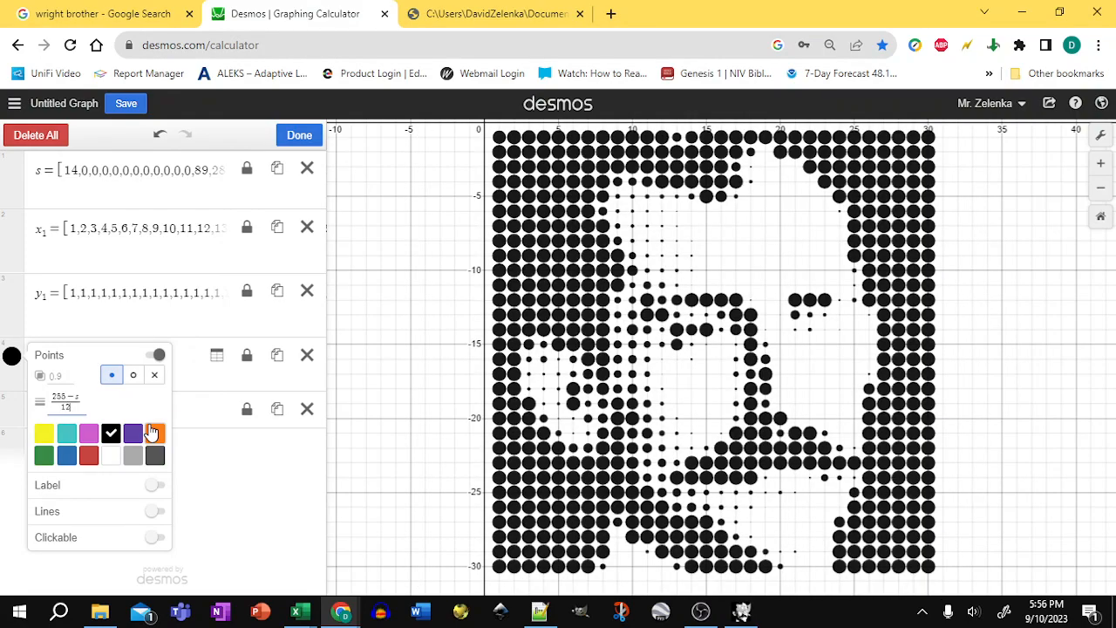
Hide the x-axis, y-axis, grid and axis numbers of the graph
left_click(1102, 137)
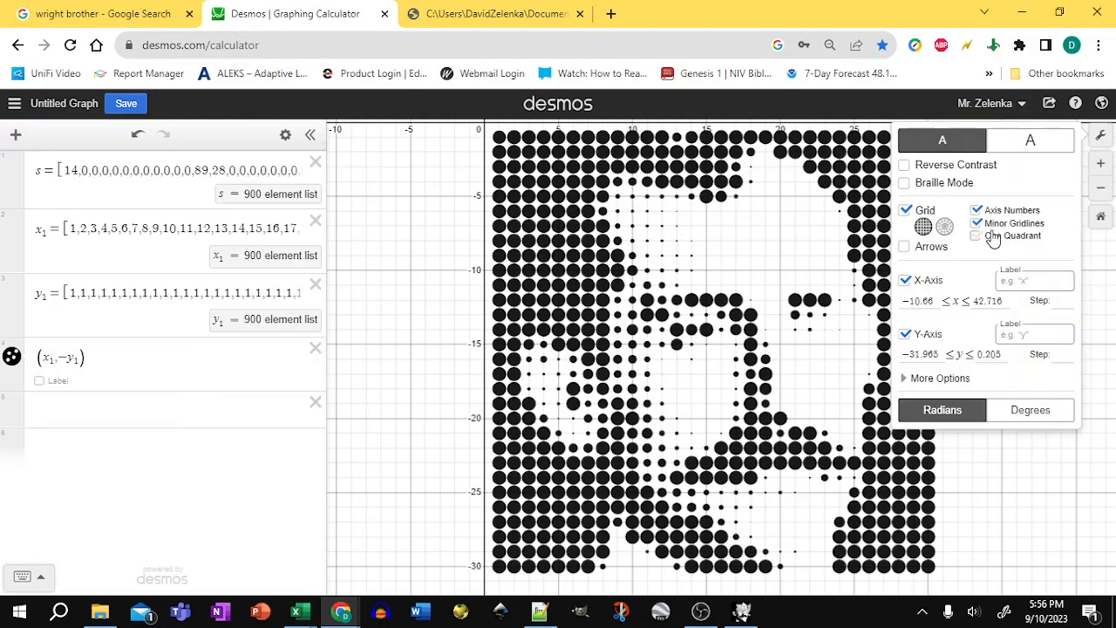
left_click(906, 281)
left_click(906, 335)
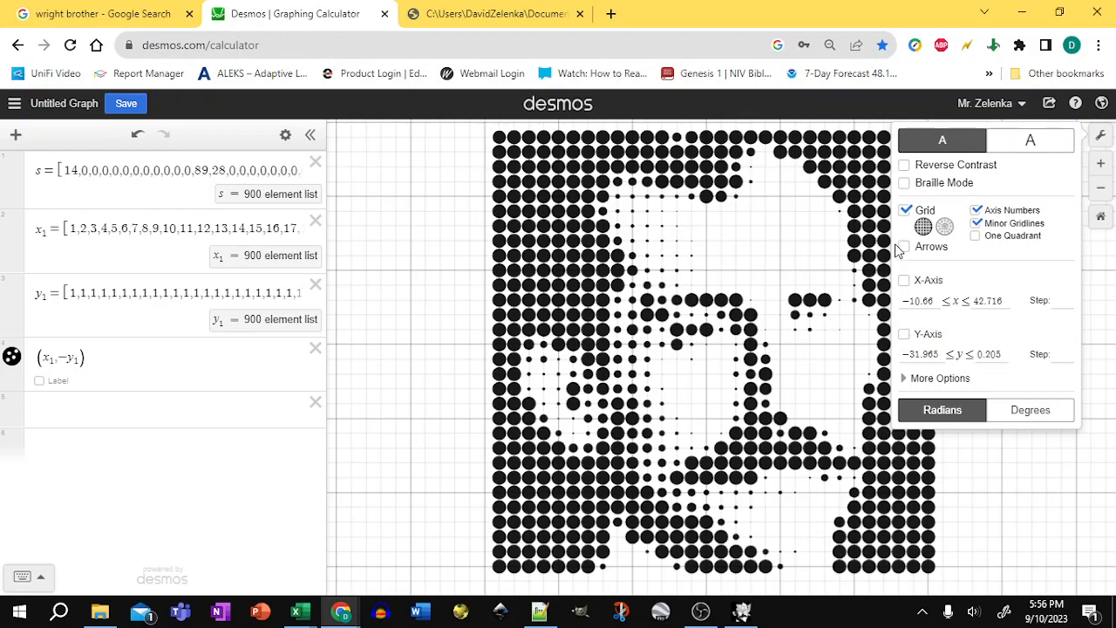
left_click(905, 211)
left_click(977, 210)
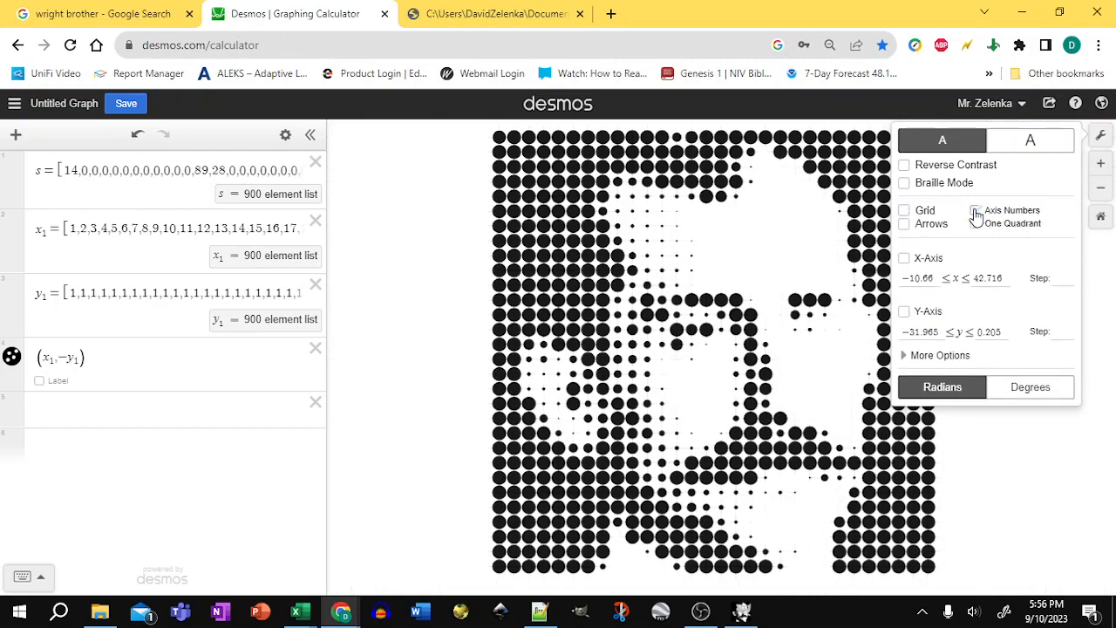
left_click(416, 212)
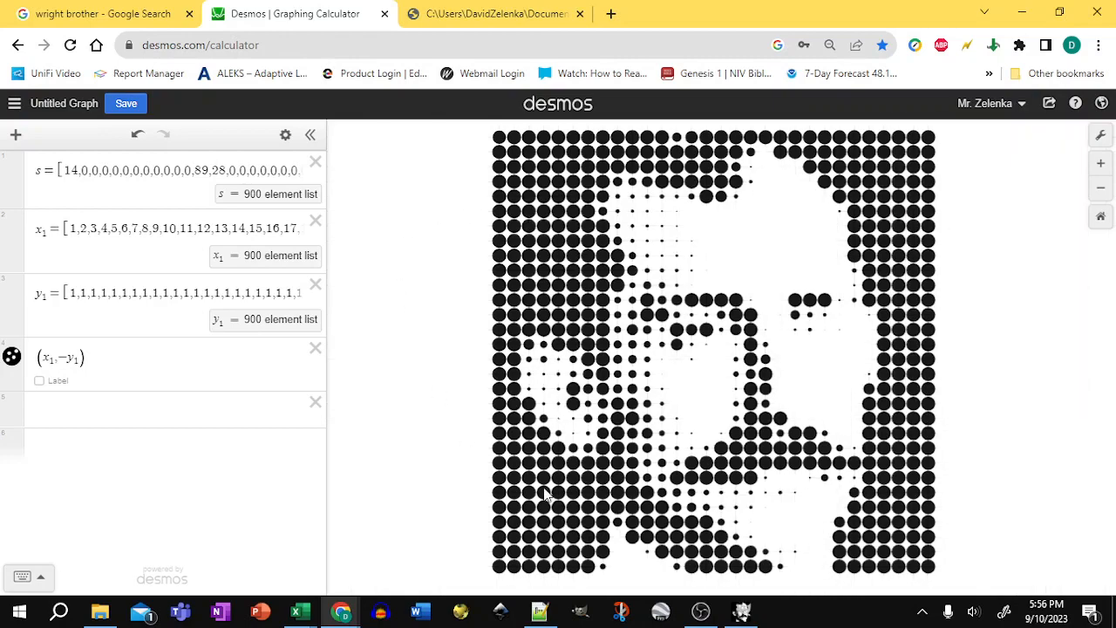
Take a fullscreen snip of the graph and crop it to the square dot portrait in Snip & Sketch
left_click(1001, 616)
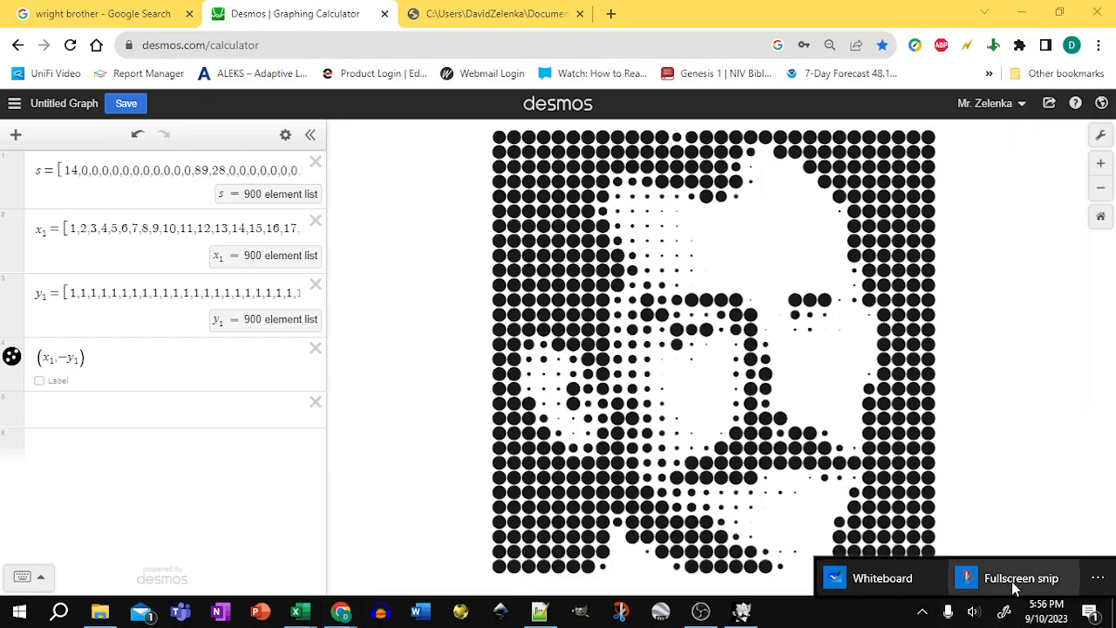
left_click(1011, 584)
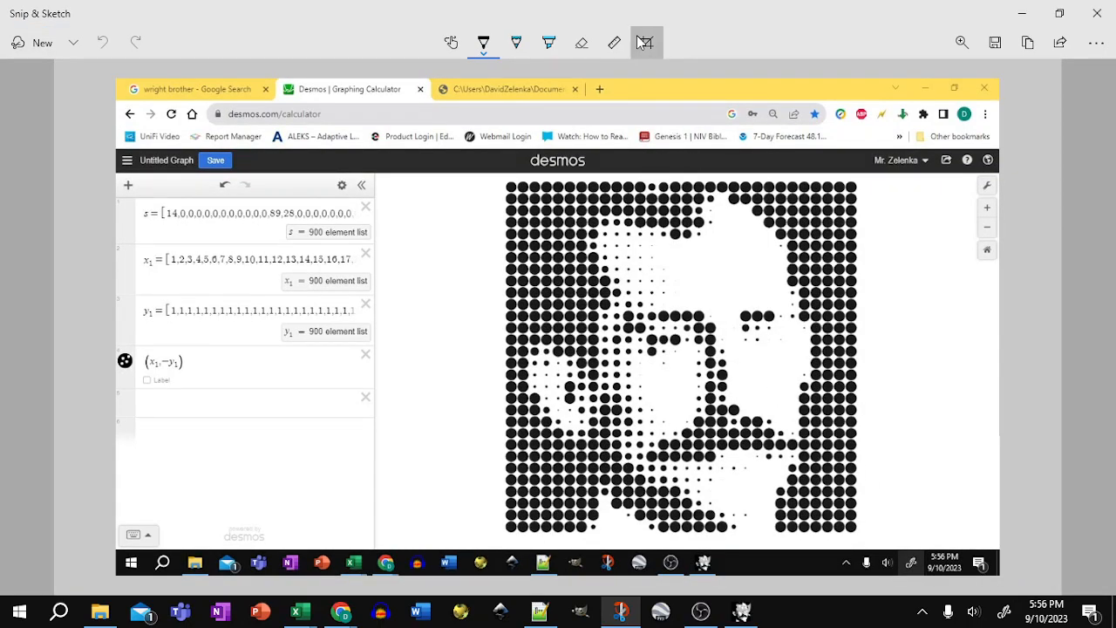
left_click(644, 43)
left_click_drag(116, 80, 499, 175)
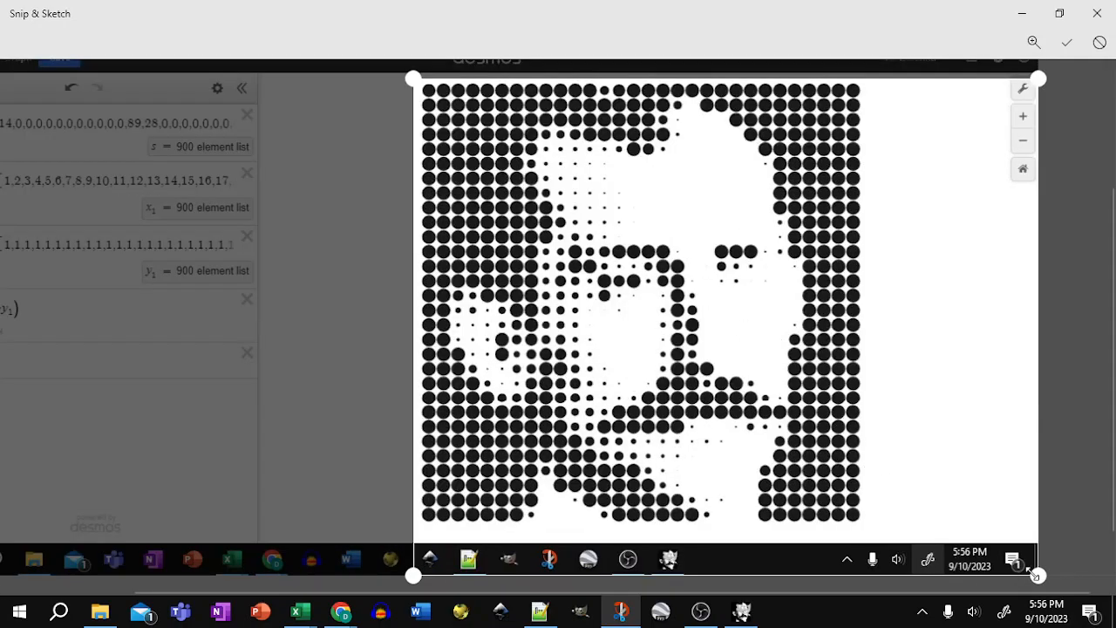
left_click_drag(1036, 575, 867, 531)
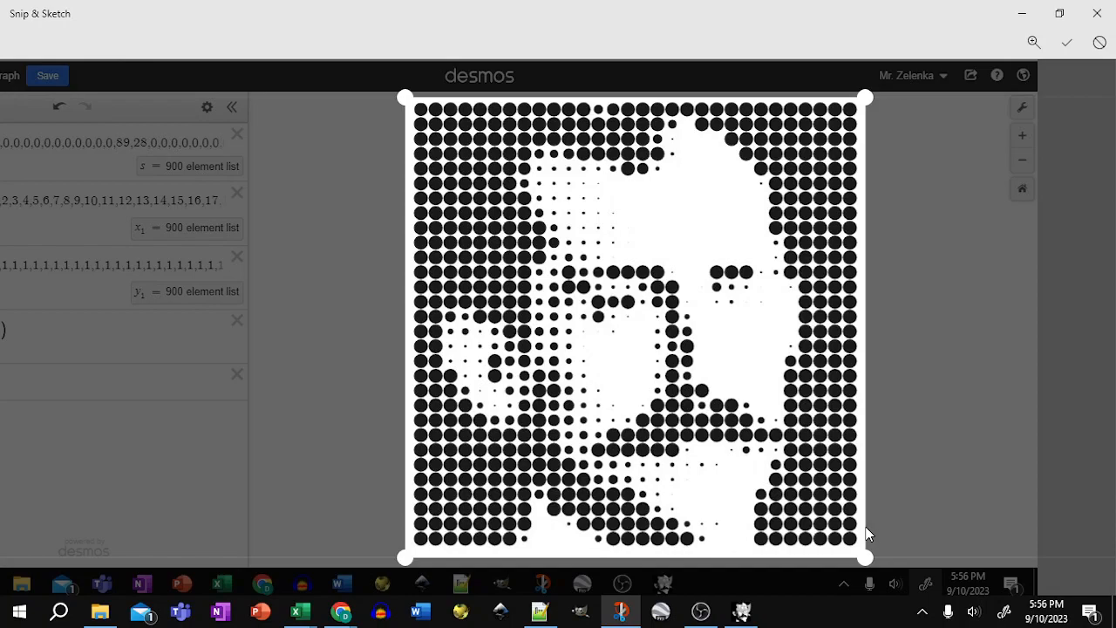
left_click(1067, 42)
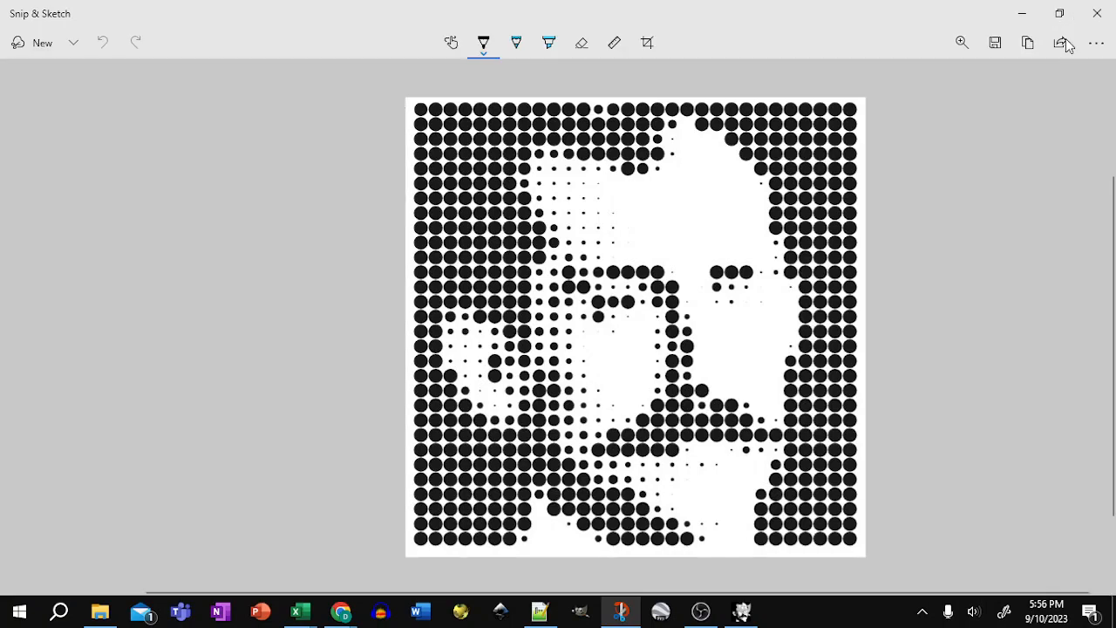
left_click(705, 614)
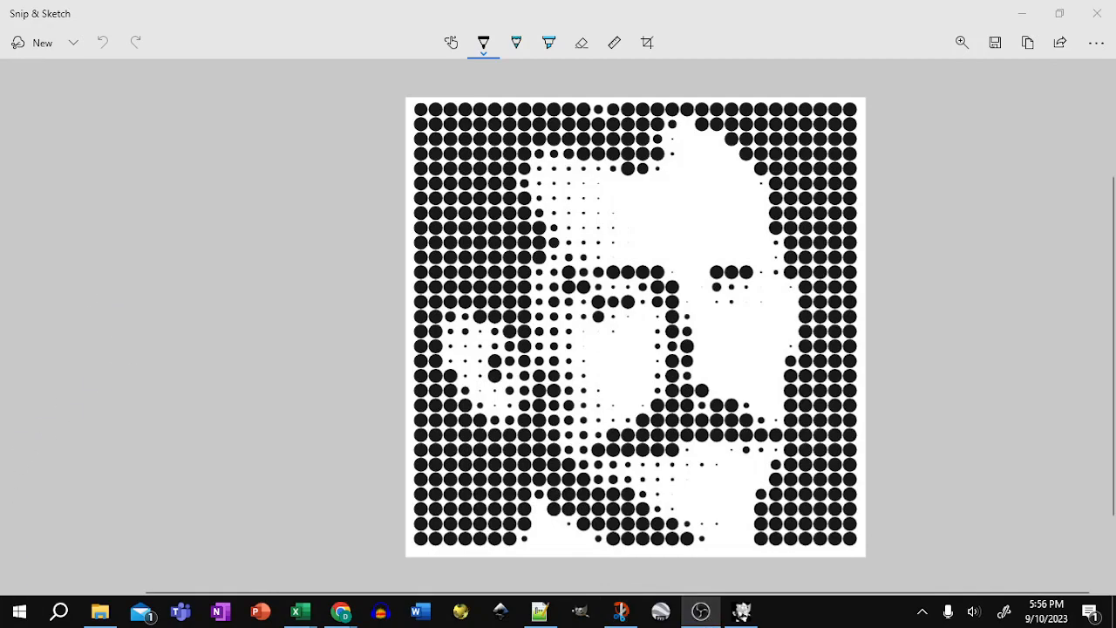